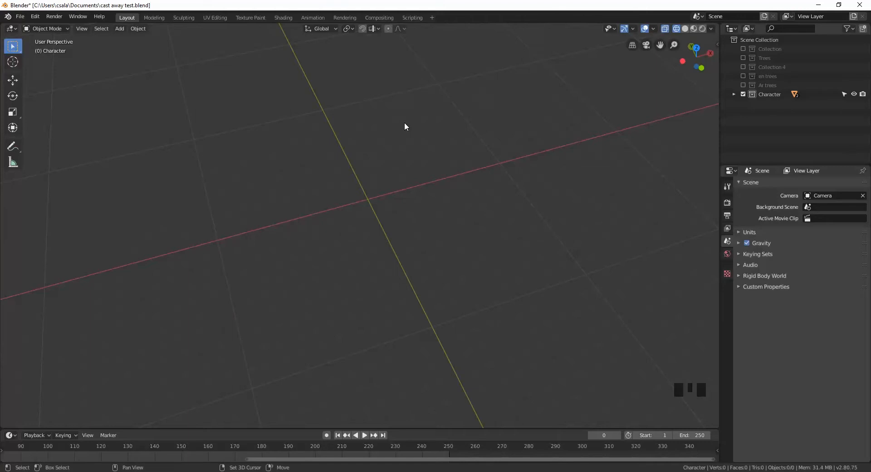
Step: Add a cube mesh at the world origin with a size of 2 m
key("shift+a")
mouse_move(405, 123)
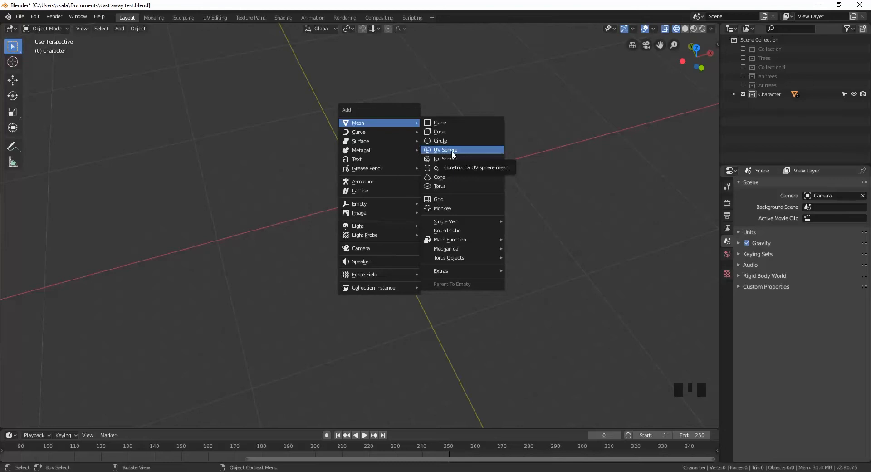
left_click(483, 132)
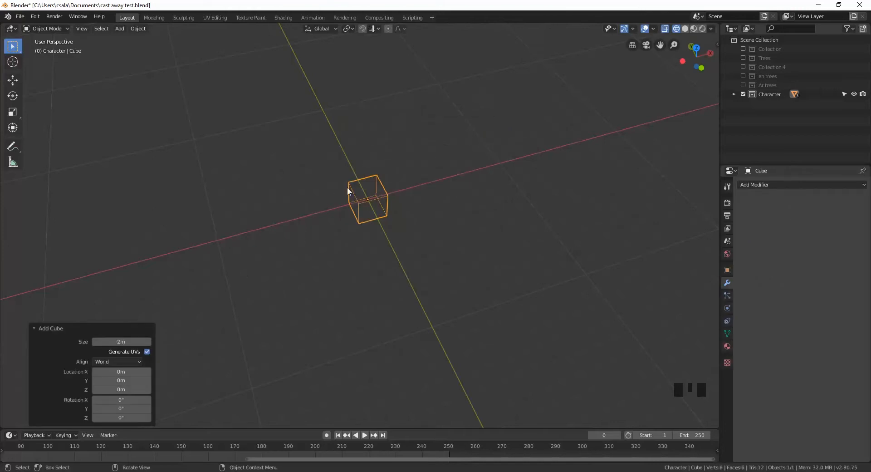
Step: Subdivide the whole cube in Edit Mode with 1 cut and a smoothness of 1.000
key("Tab")
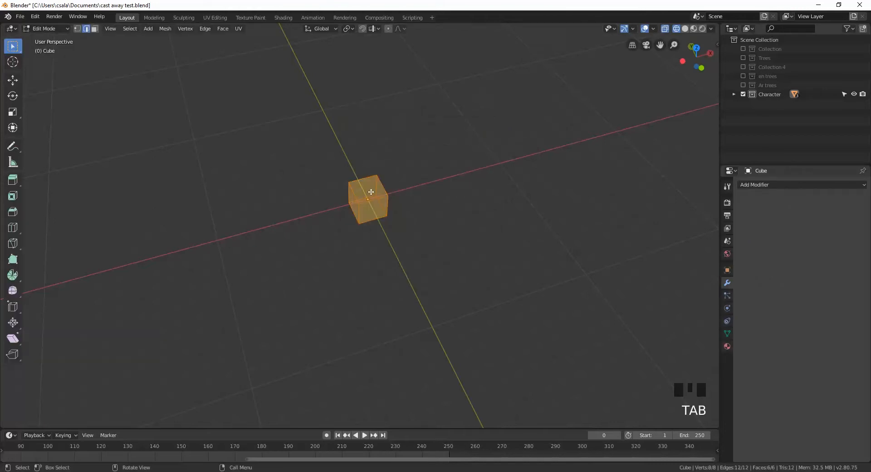
right_click(371, 192)
left_click(371, 190)
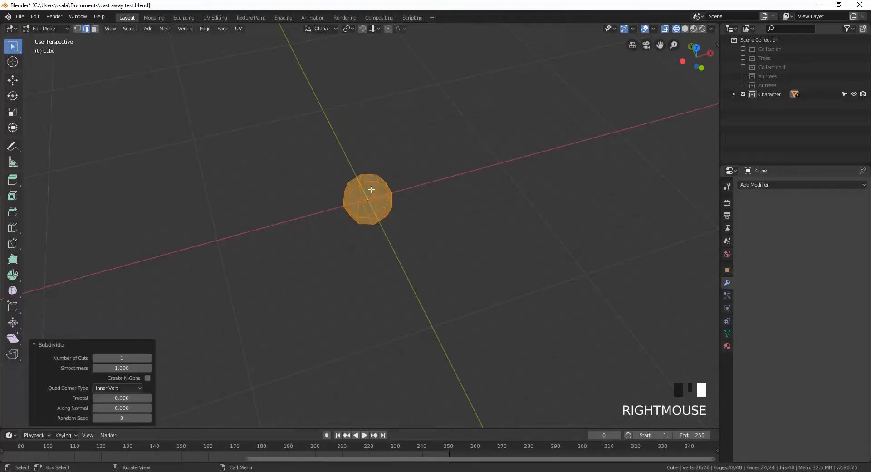
mouse_move(128, 366)
left_mouse_down()
mouse_move(95, 366)
mouse_move(132, 366)
left_mouse_up()
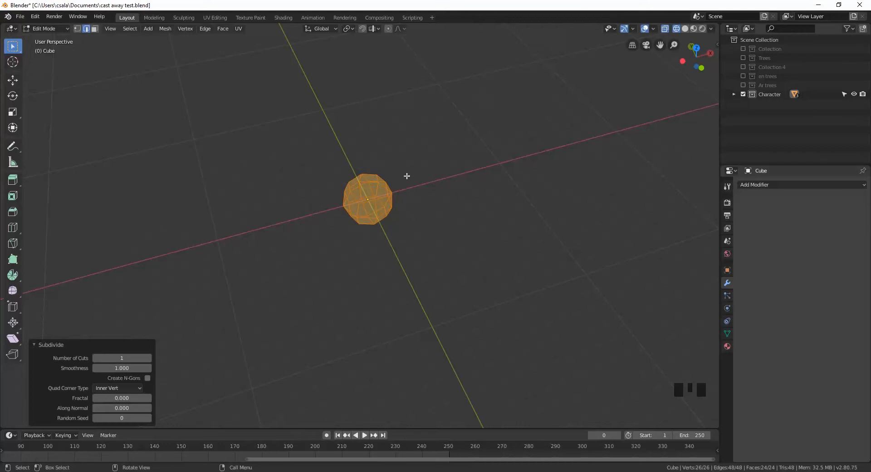
Step: Delete the four faces around the bottom centre vertex of the rounded cube to open its underside
scroll(417, 200, "up", 4)
middle_click_drag(465, 220, 447, 194)
left_click(422, 234)
middle_click_drag(422, 234, 392, 196)
key("1")
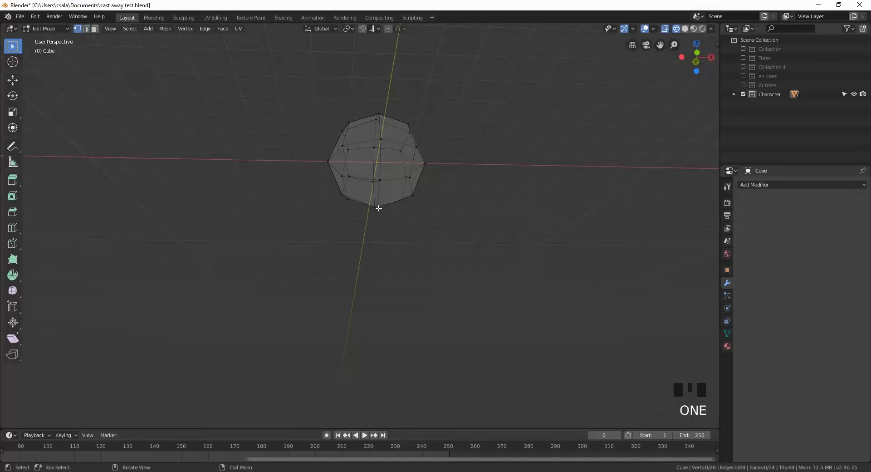
left_click(377, 210)
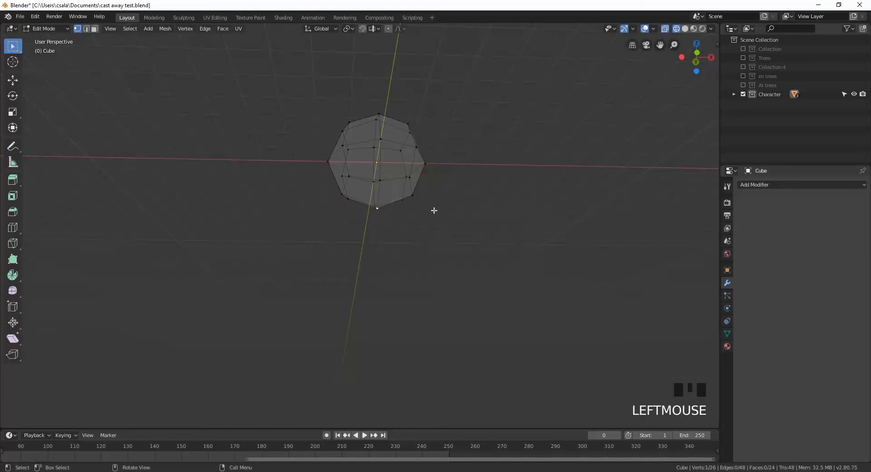
scroll(448, 213, "up", 2)
middle_click_drag(448, 213, 420, 206)
scroll(415, 205, "up", 1)
key("ctrl+KP_Add")
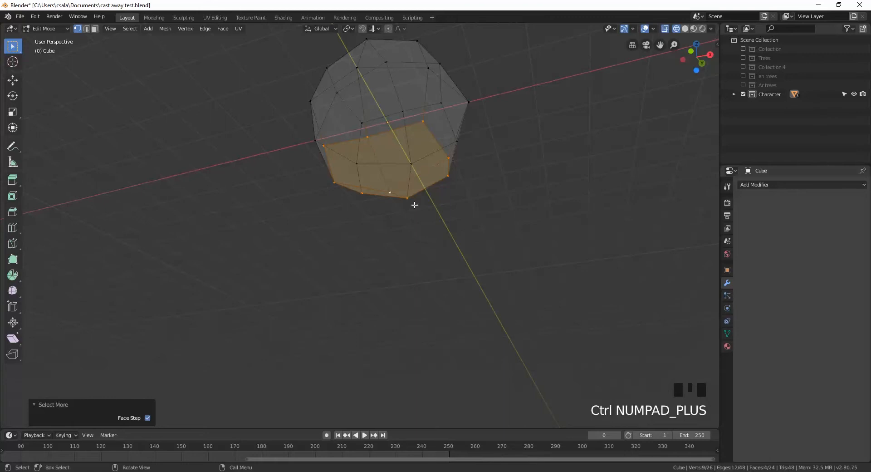
key("Delete")
left_click(414, 204)
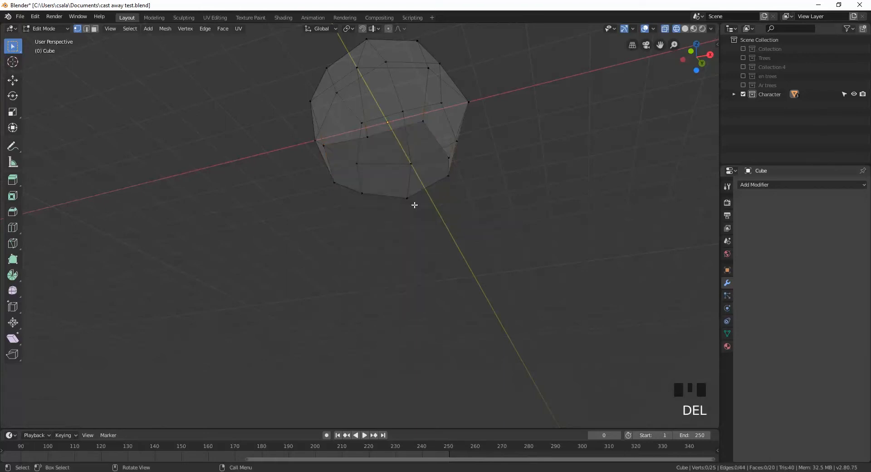
Step: Delete all faces on the negative X half of the rounded cube, working from the top orthographic view
middle_click_drag(558, 177, 545, 212)
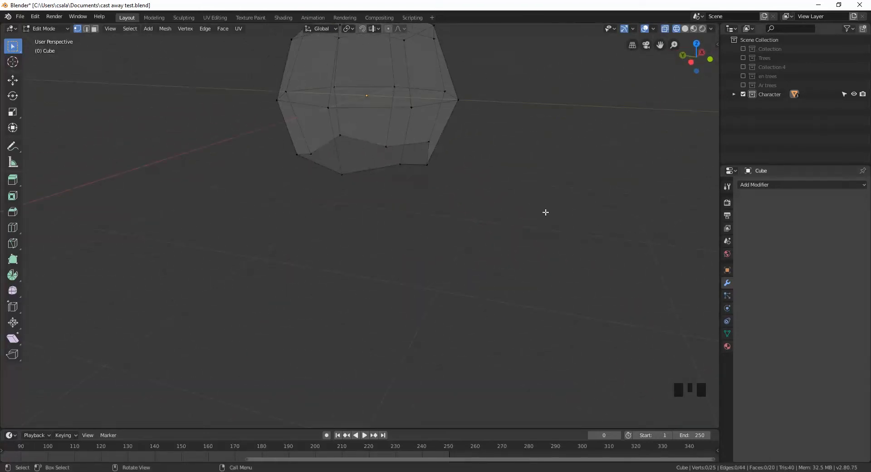
scroll(544, 211, "down", 3)
middle_click_drag(369, 206, 404, 237)
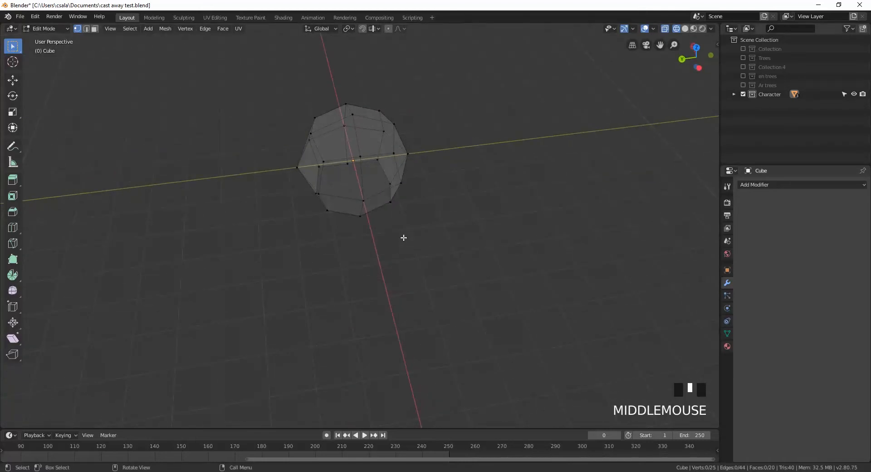
key("KP_7")
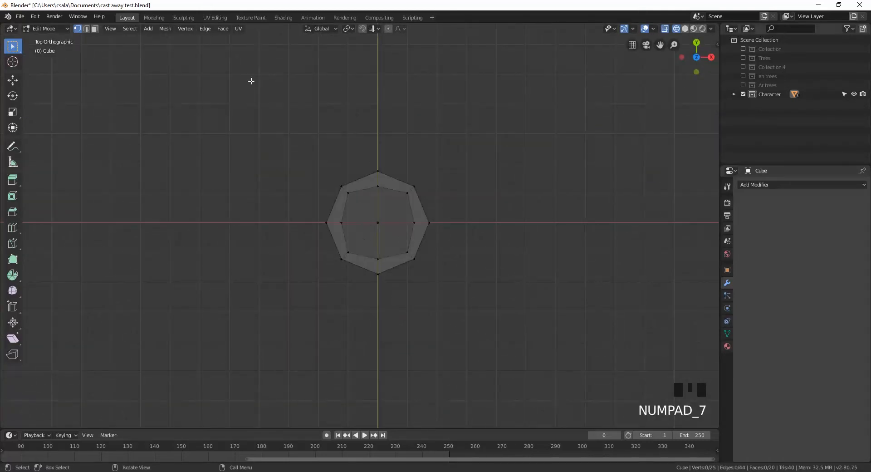
left_click(94, 29)
left_click_drag(377, 144, 288, 339)
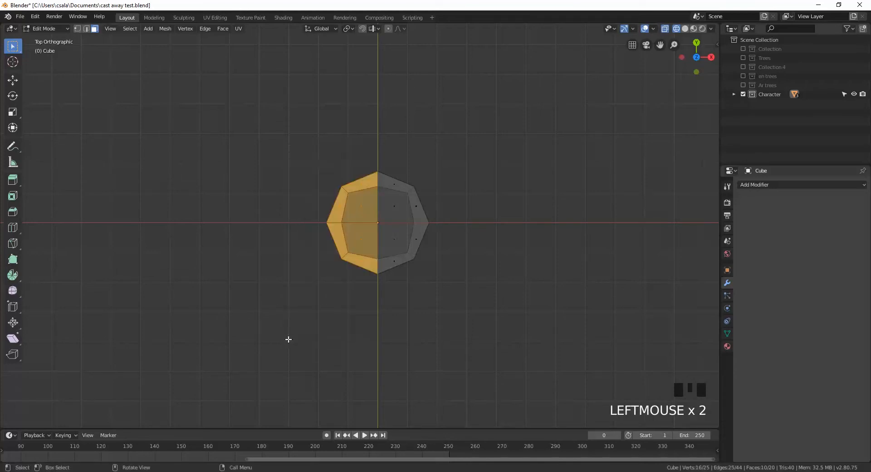
key("Delete")
left_click(286, 316)
Step: Add a Mirror modifier on the X axis to the half mesh and enable Clipping
middle_click_drag(286, 316, 428, 238)
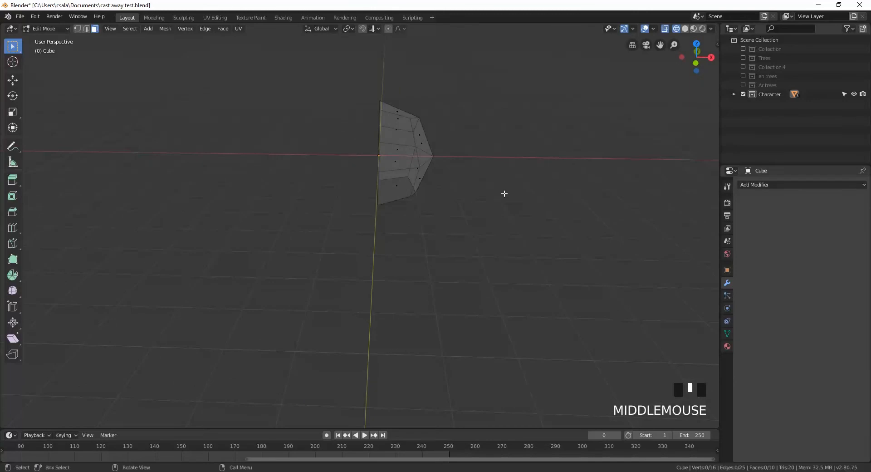
left_click(776, 185)
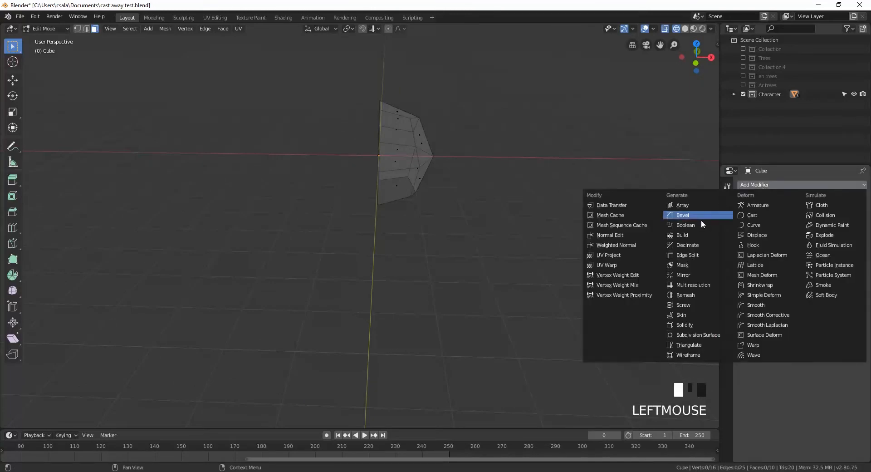
left_click(692, 273)
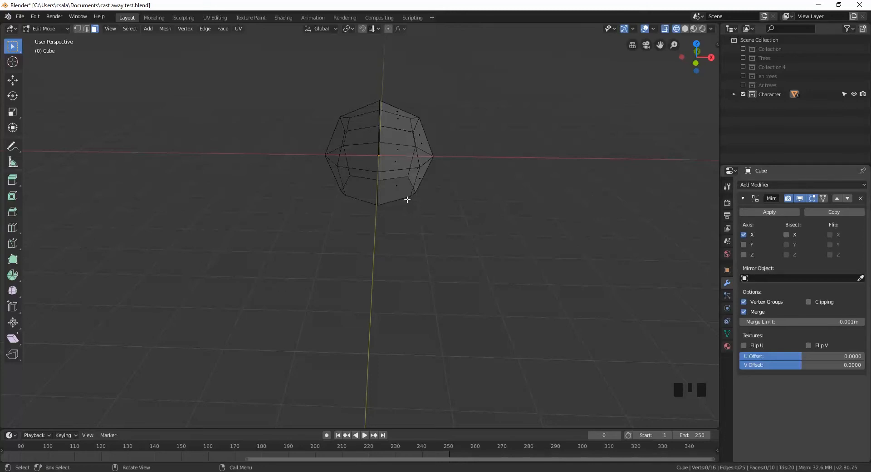
middle_click_drag(452, 221, 423, 197)
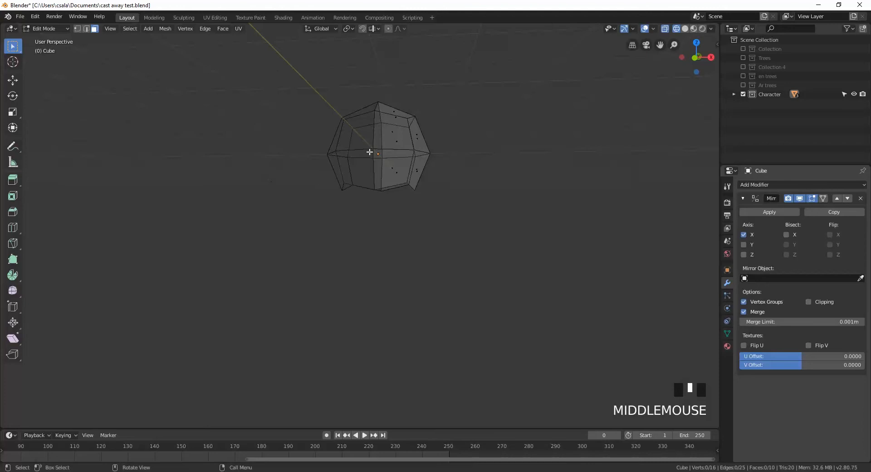
middle_click_drag(486, 126, 496, 182, "shift")
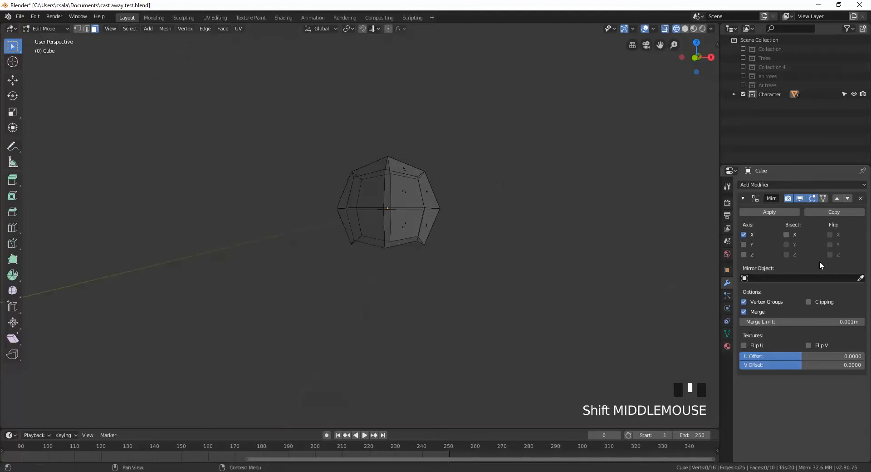
left_click(810, 301)
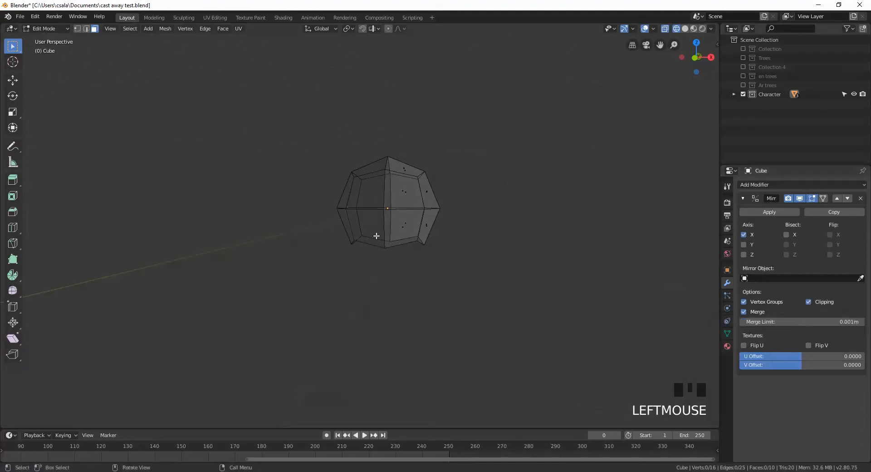
Step: Select the lower front corner vertex of the head in vertex mode from the right orthographic view
middle_click_drag(375, 237, 450, 134)
scroll(492, 129, "up", 3)
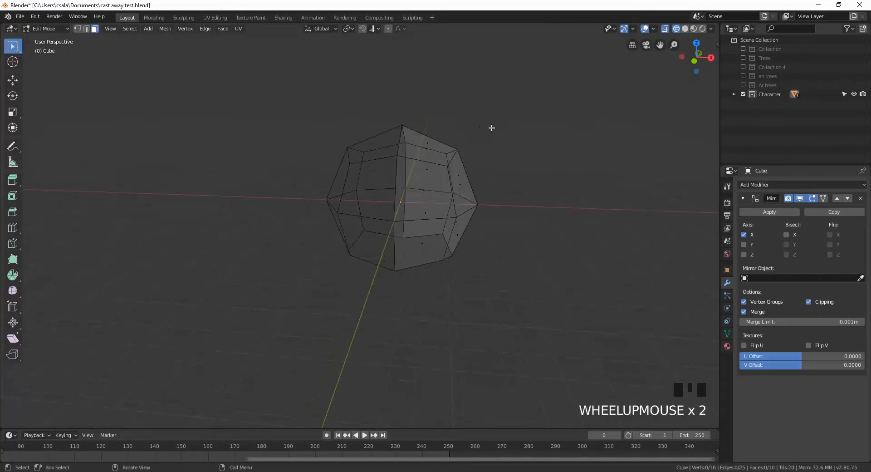
middle_click_drag(528, 105, 399, 132, "shift")
middle_click_drag(375, 158, 398, 165)
middle_click_drag(387, 308, 379, 268)
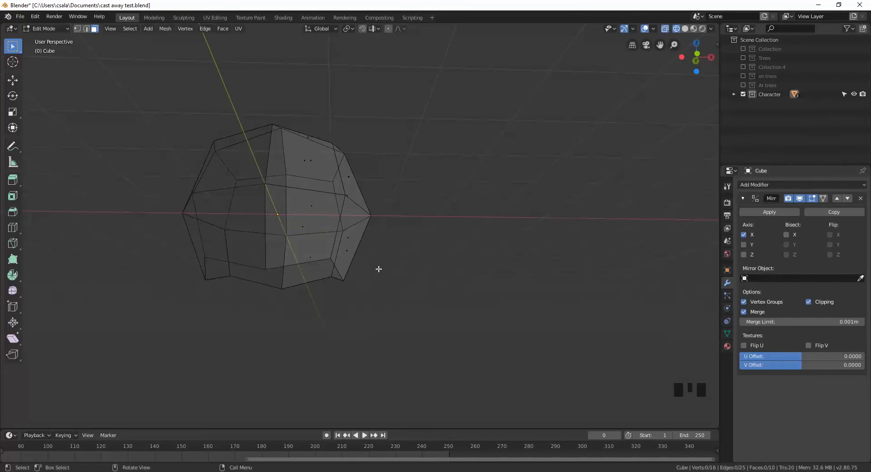
key("KP_3")
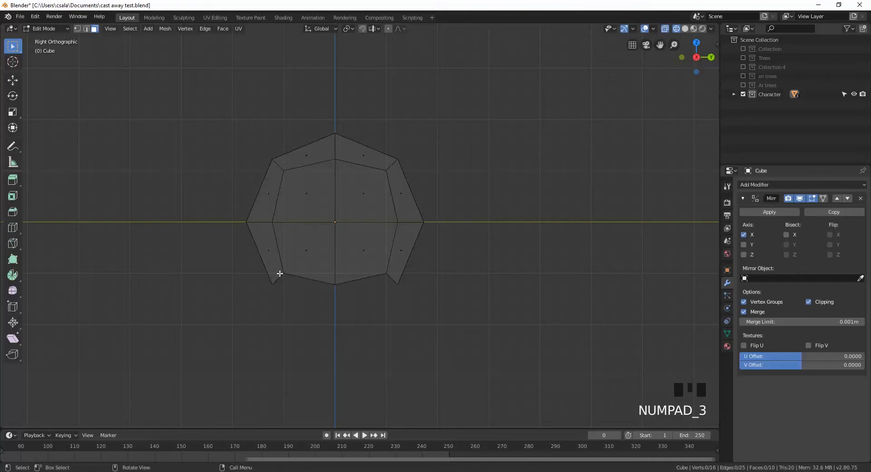
key("1")
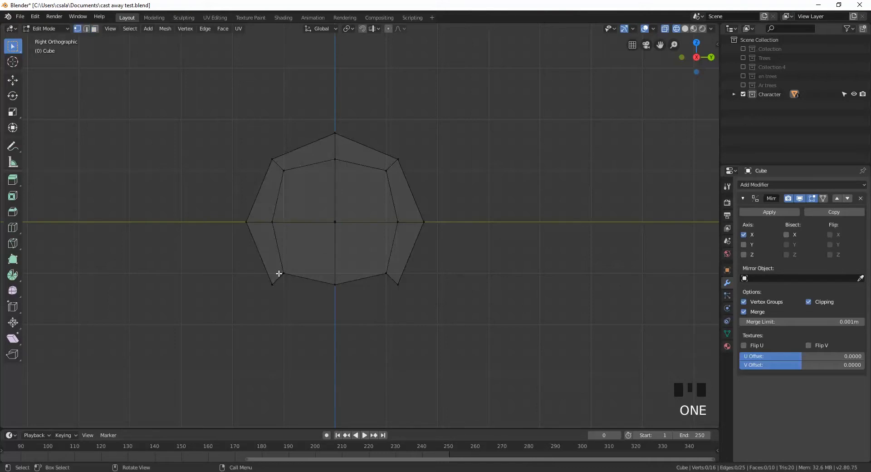
left_click(279, 274)
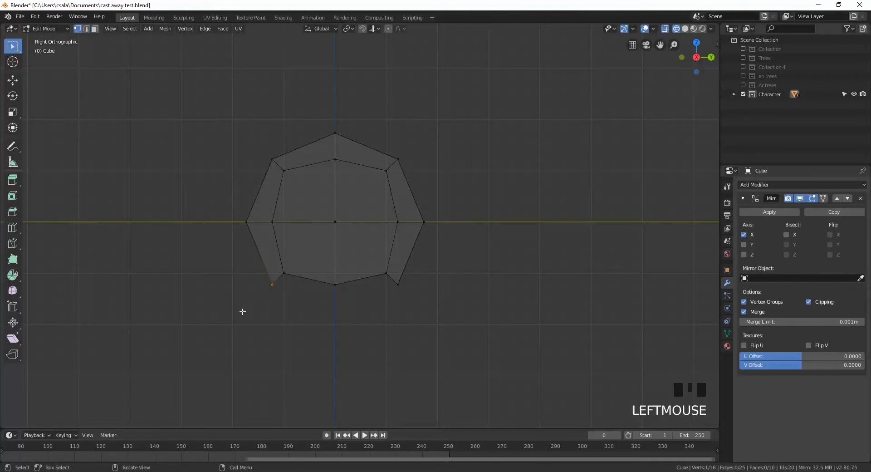
key("g")
left_click(215, 309)
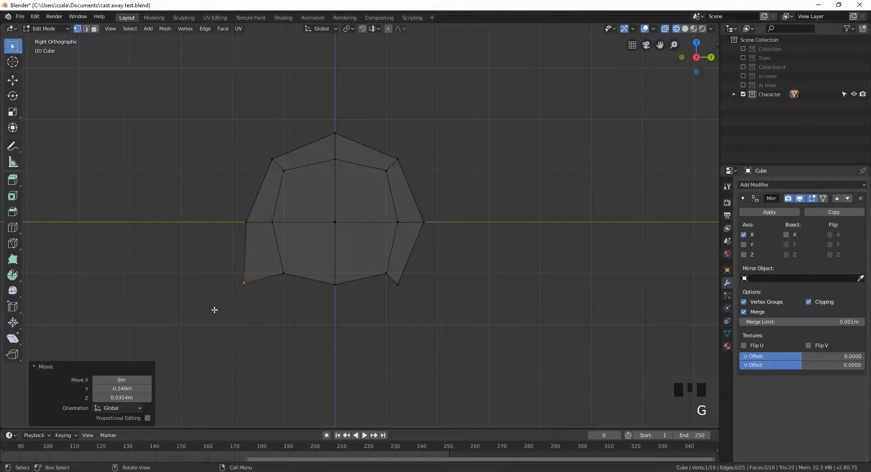
key("ctrl+z")
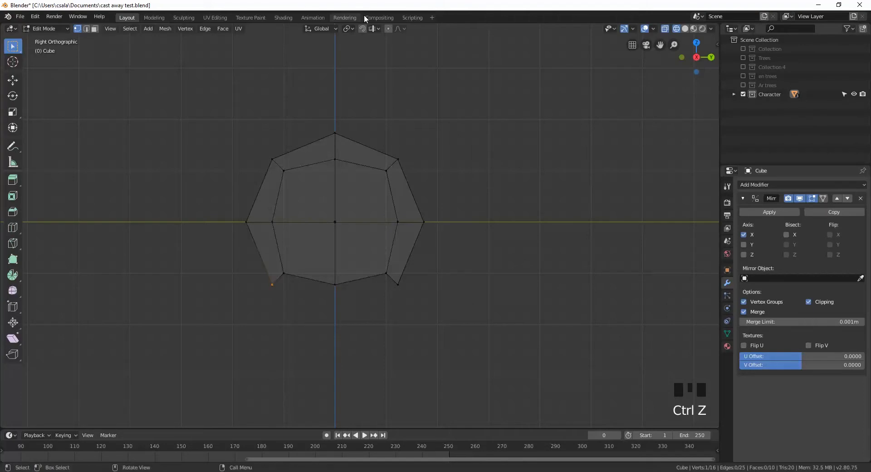
Step: Enable proportional editing and move the lower front corner vertex forward about 0.58 m along the negative Y axis
left_click(388, 28)
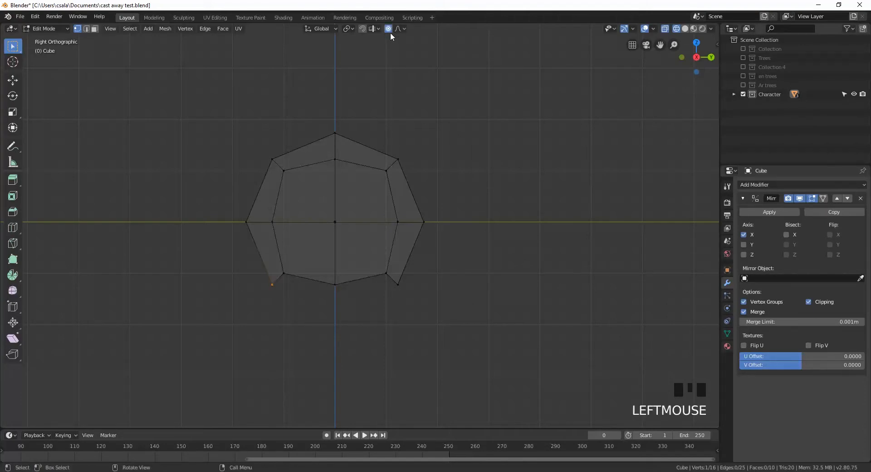
key("g")
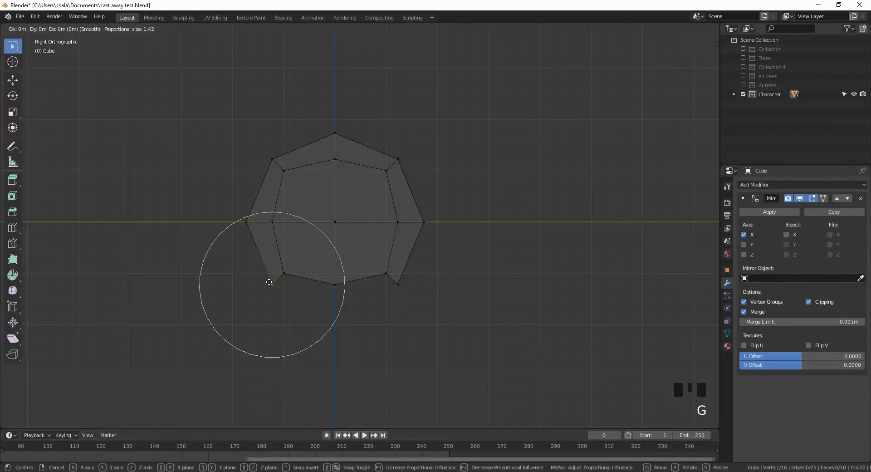
key("y")
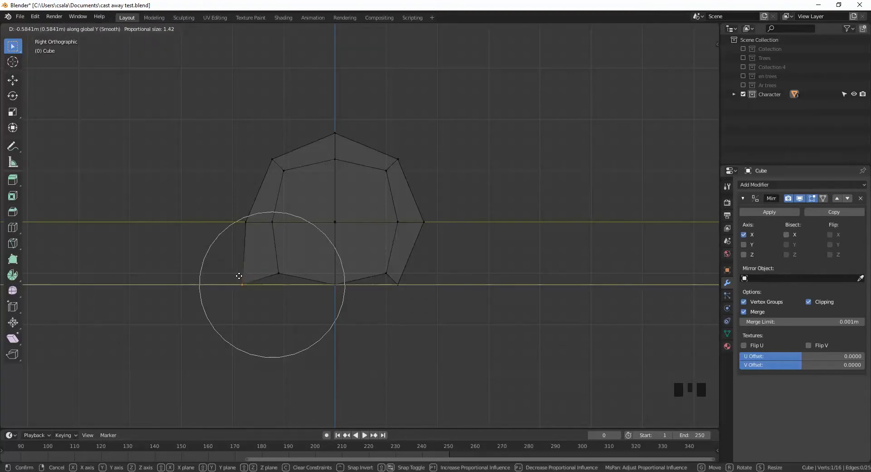
left_click(239, 275)
Step: Move the mid-height front vertex of the head inward about 0.2 m along the Y axis
left_click_drag(264, 198, 222, 240)
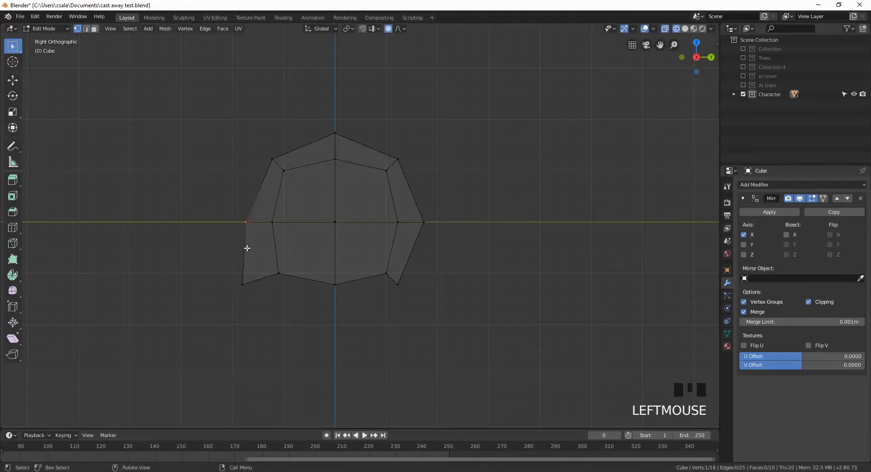
key("g")
key("y")
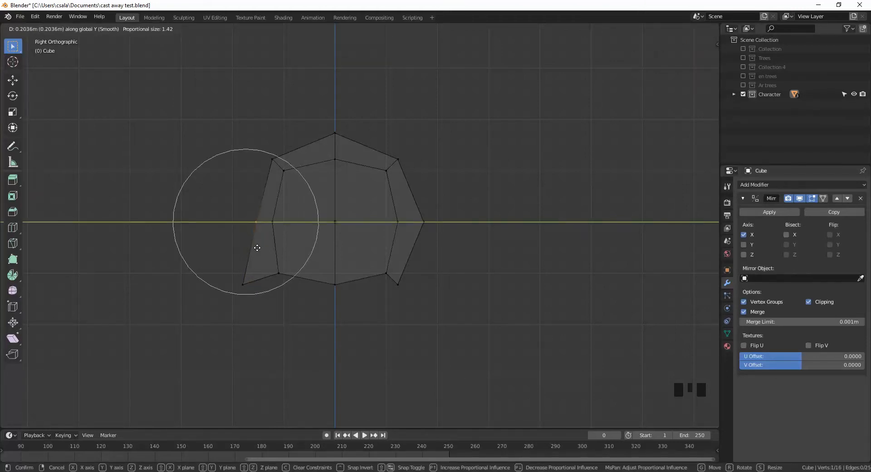
left_click(257, 247)
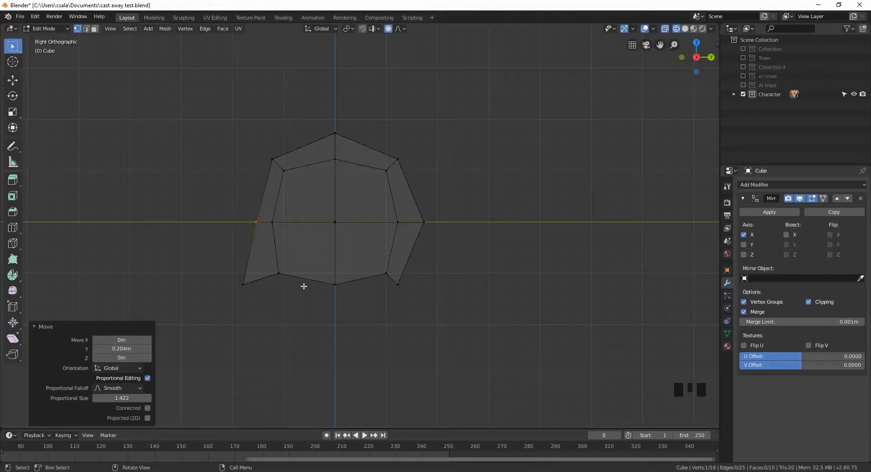
Step: Select the open bottom edge loop of the head in edge mode and extrude it about 1.07 m straight down
key("1")
key("2")
key("alt")
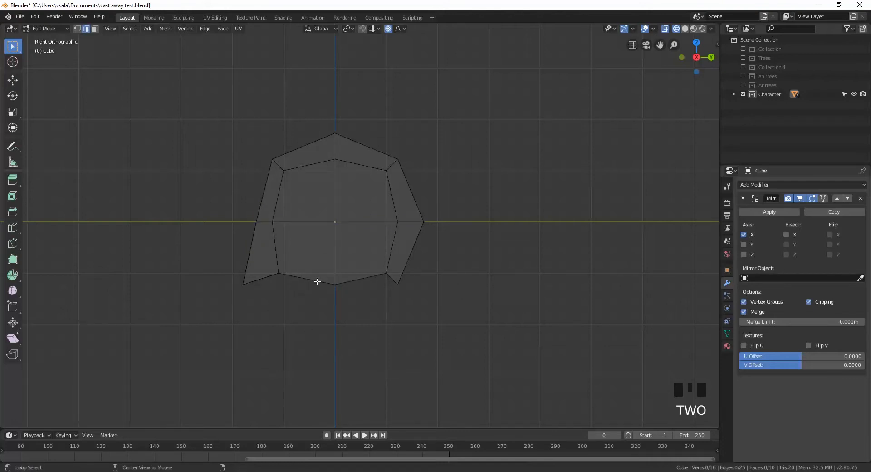
left_click(318, 282, "alt")
mouse_move(301, 317)
middle_mouse_down()
mouse_move(351, 303)
mouse_move(328, 280)
mouse_move(301, 326)
middle_mouse_up()
key("KP_1")
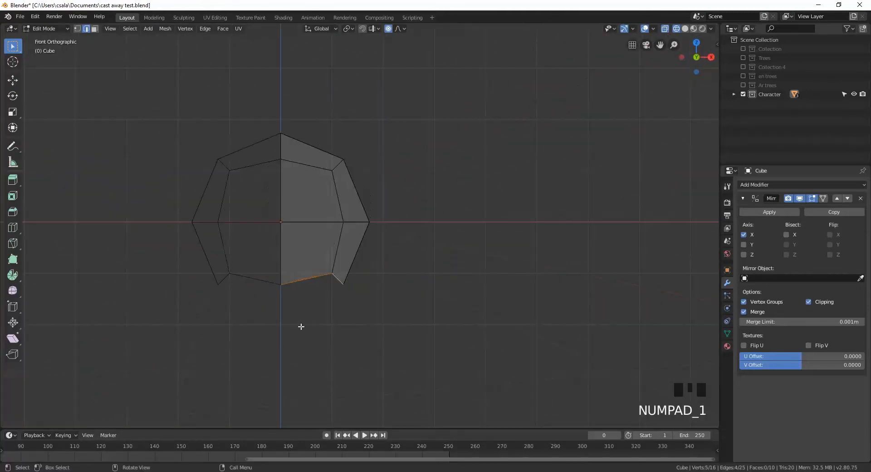
key("e")
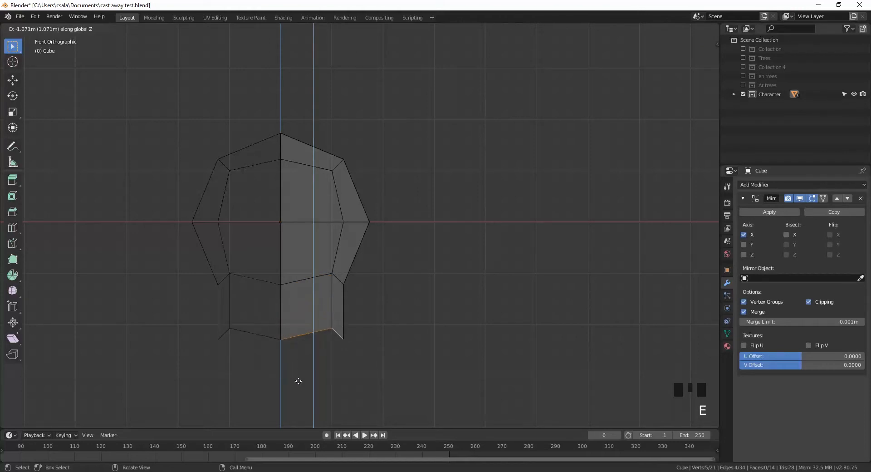
left_click(299, 381)
Step: Flatten the extruded bottom edge loop by scaling it to 0 along the Z axis
key("s")
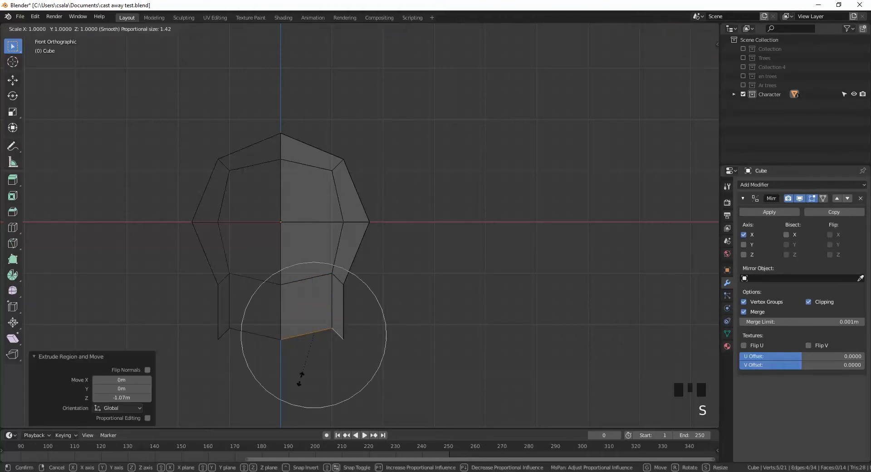
key("z")
key("0")
key("Return")
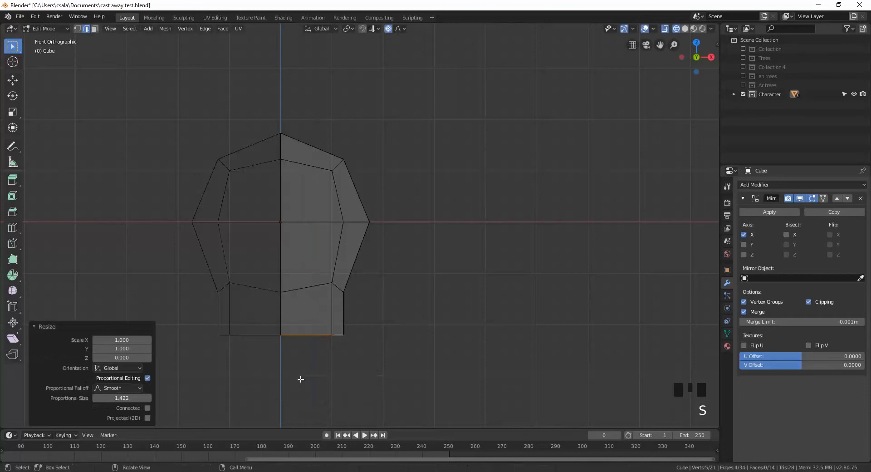
Step: Extrude the flattened neck loop about 0.69 m further down along Z from the front orthographic view
middle_click_drag(467, 321, 365, 311)
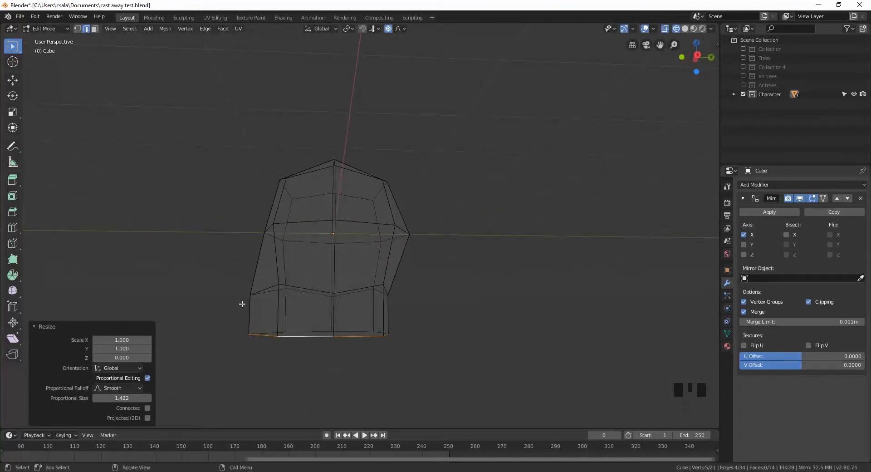
middle_click_drag(256, 338, 338, 338)
key("KP_1")
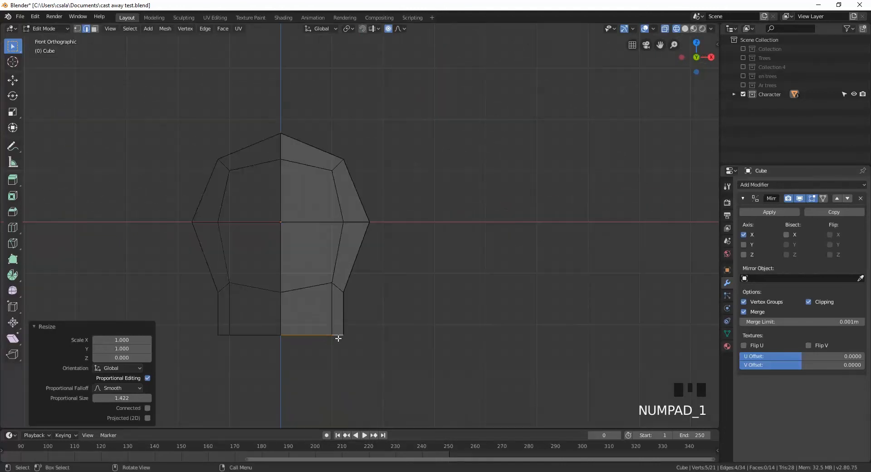
scroll(338, 338, "down", 2)
middle_click_drag(406, 249, 409, 207, "shift")
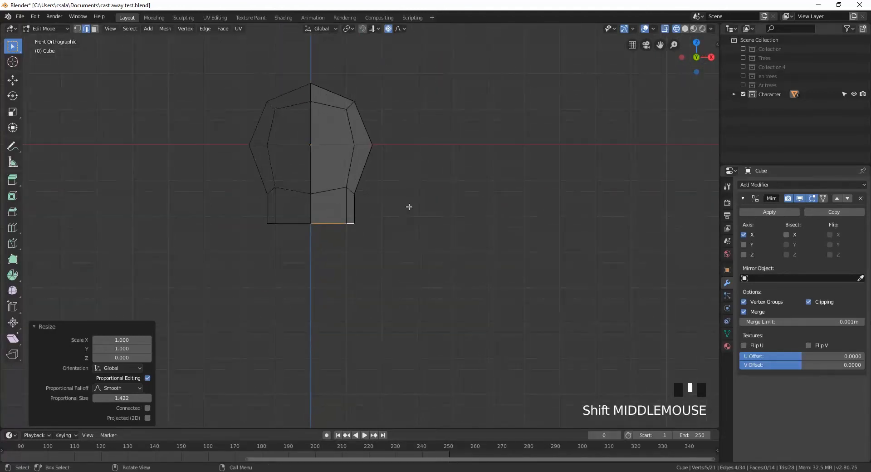
key("e")
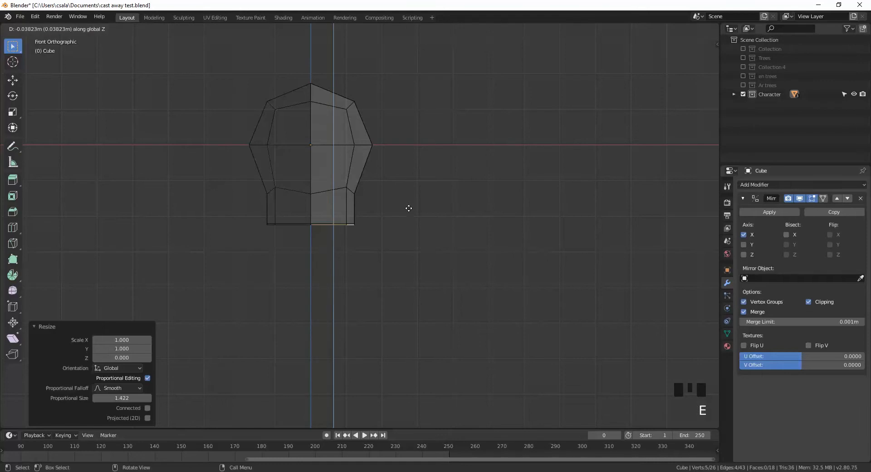
left_click(411, 231)
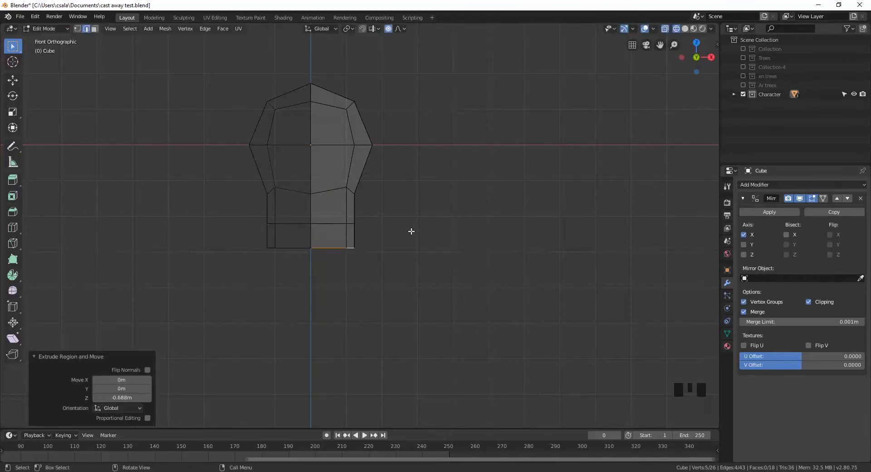
Step: Disable proportional editing and scale the bottom loop by about 2.44 along the X axis to form the shoulders
key("s")
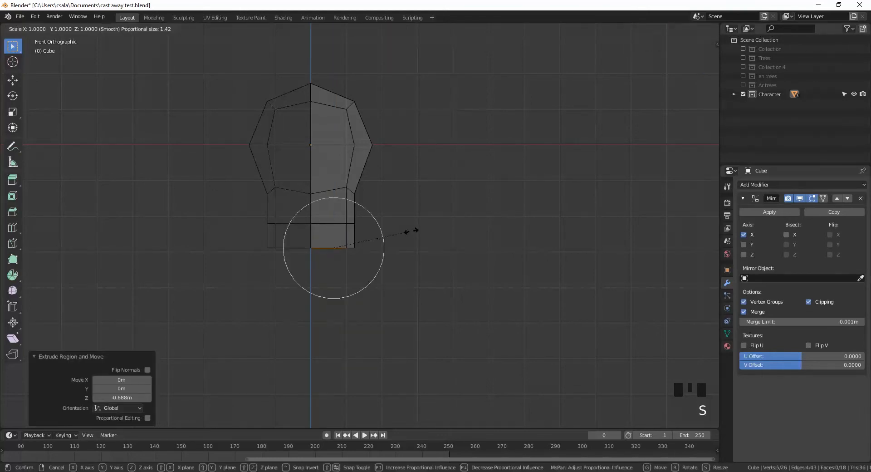
right_click(411, 231)
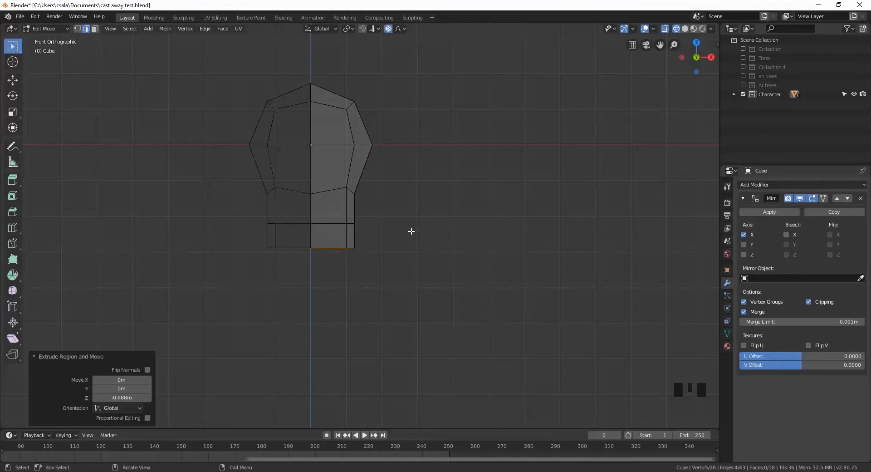
key("o")
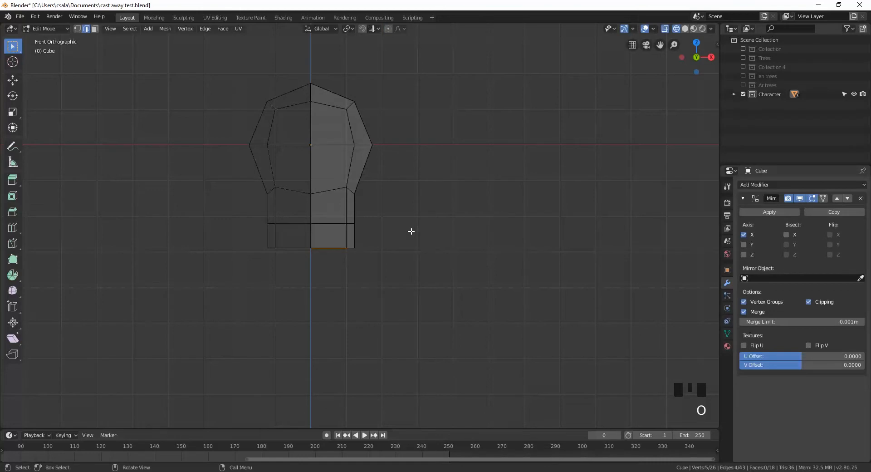
key("s")
key("x")
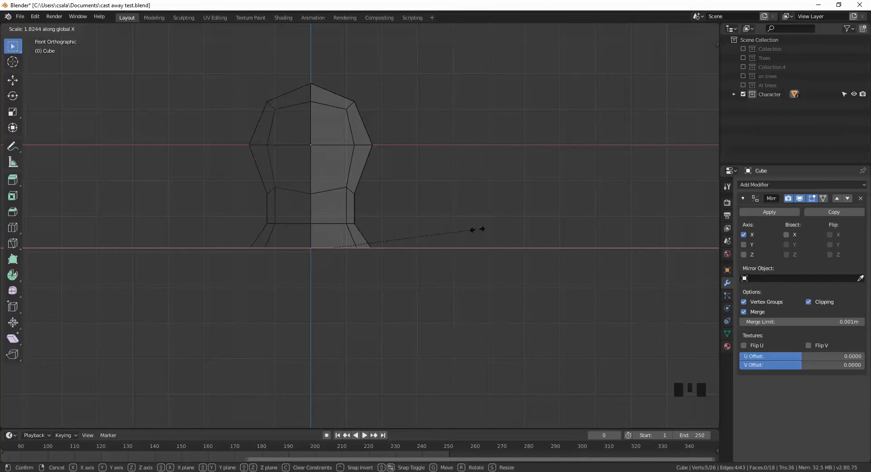
left_click(525, 223)
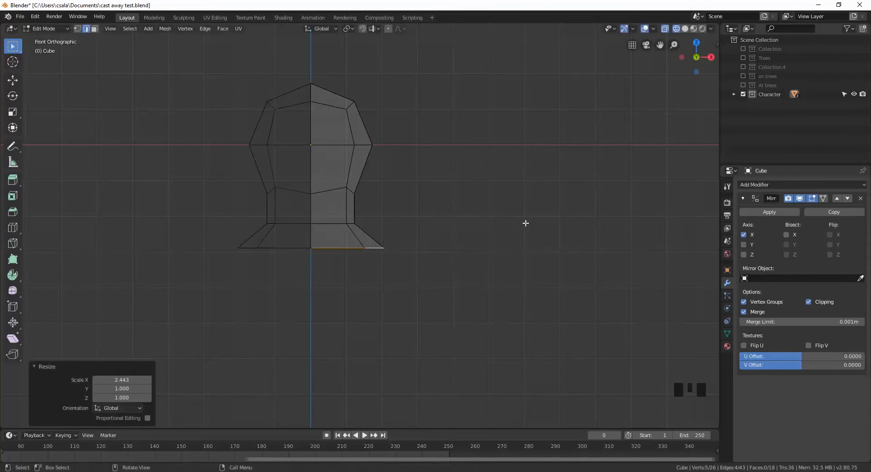
Step: Extrude the widened shoulder loop about 0.56 m down along the Z axis
middle_click_drag(525, 223, 443, 231)
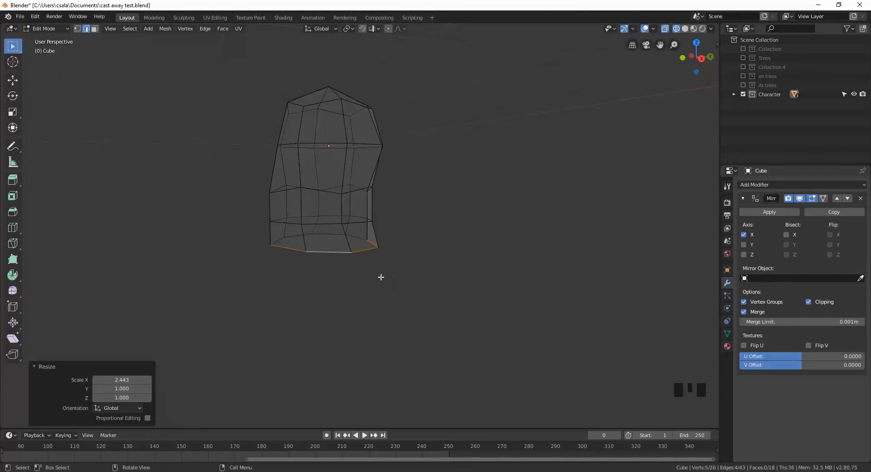
middle_click_drag(193, 287, 285, 284)
key("KP_1")
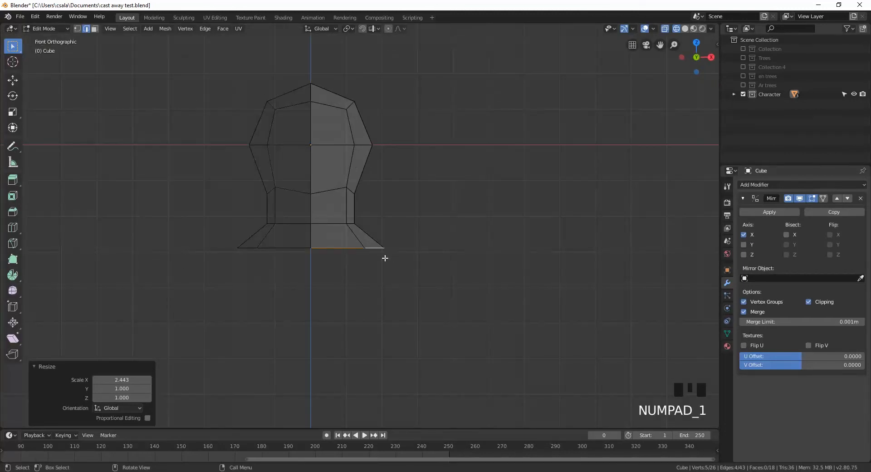
key("e")
key("z")
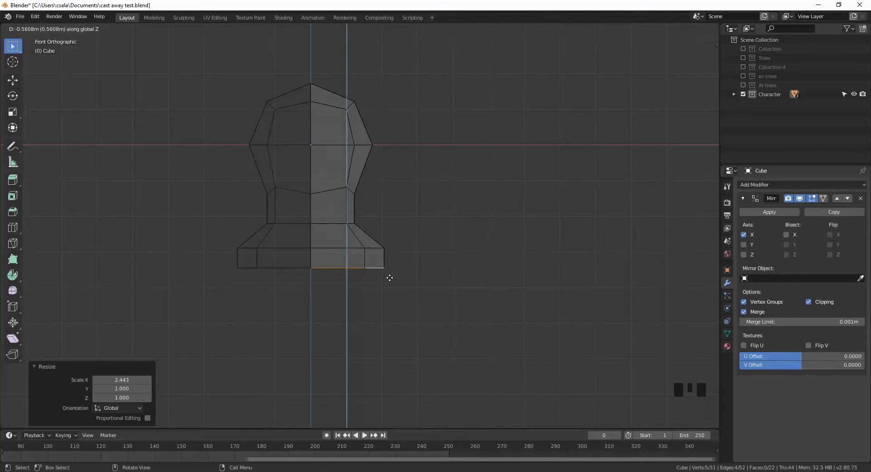
left_click(389, 278)
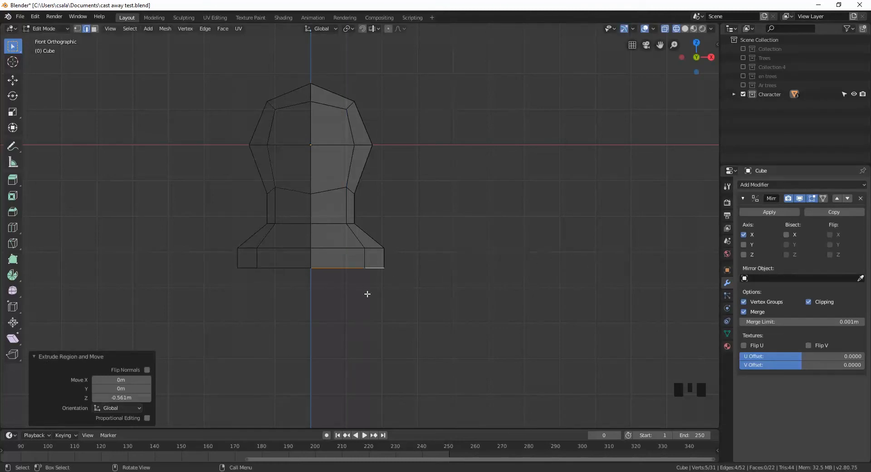
Step: Extrude the bottom loop about 2.59 m down for the torso and about 0.36 m more for a hip band
key("e")
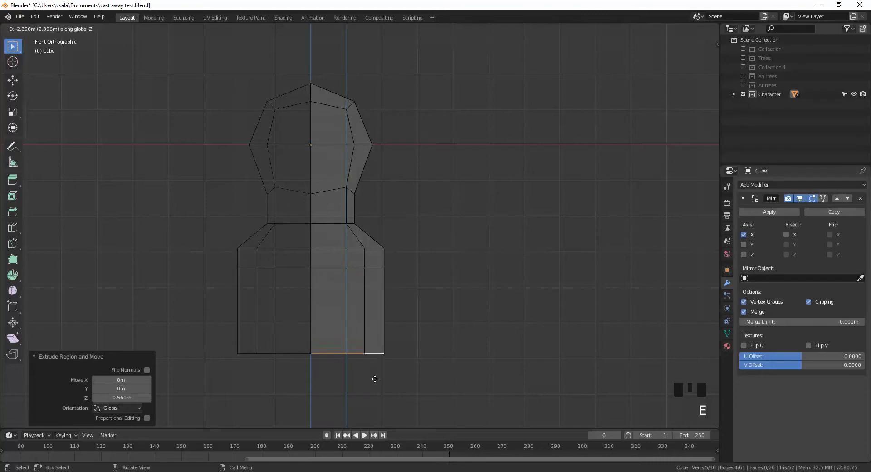
left_click(376, 386)
key("e")
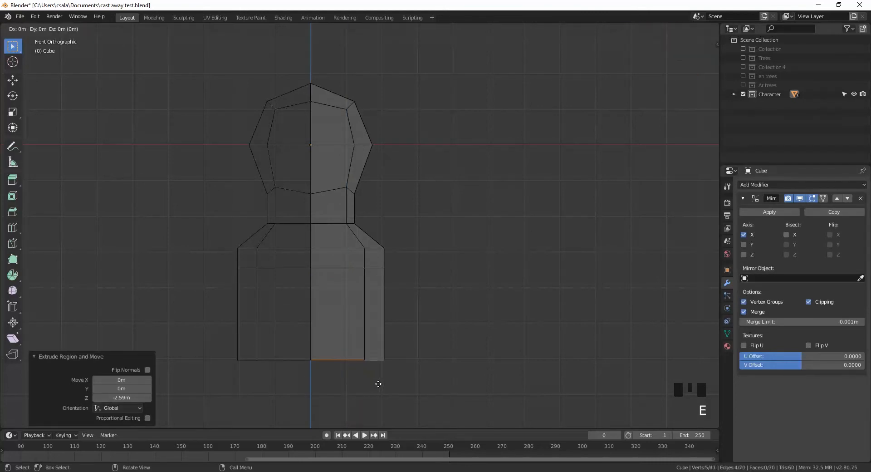
left_click(379, 397)
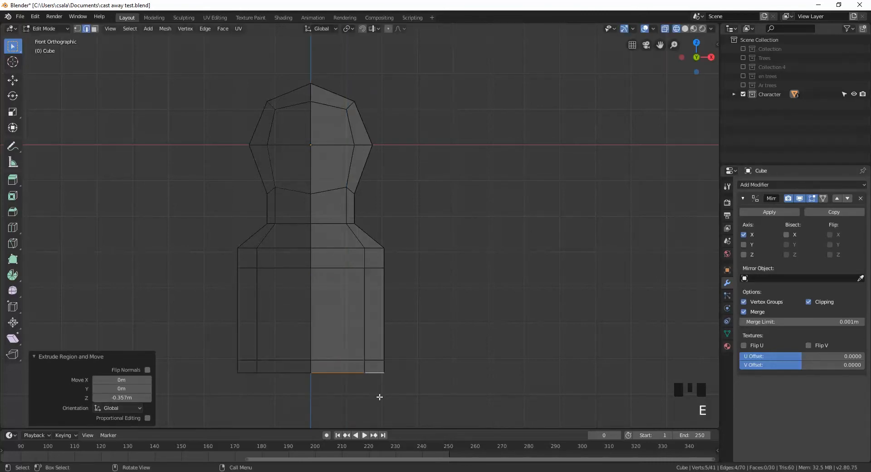
Step: Extrude the torso's bottom edge loop in place and scale it inward to about 0.69
scroll(383, 399, "down", 2)
middle_click_drag(390, 383, 406, 345)
key("e")
key("s")
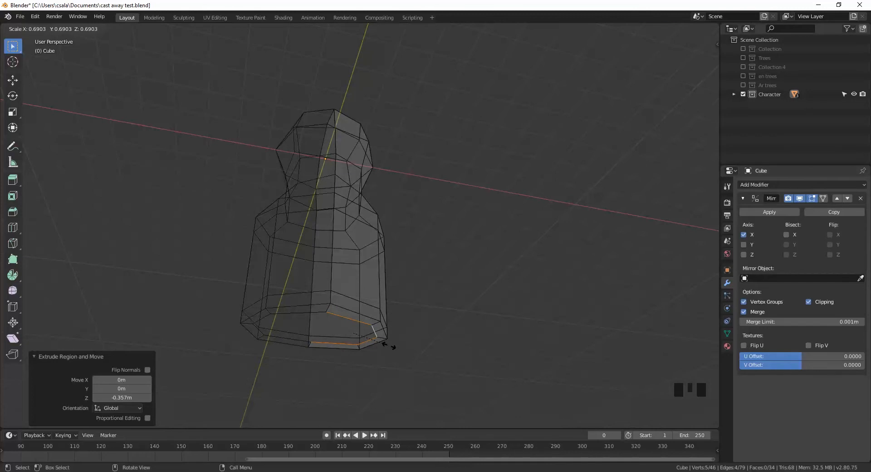
left_click(389, 346)
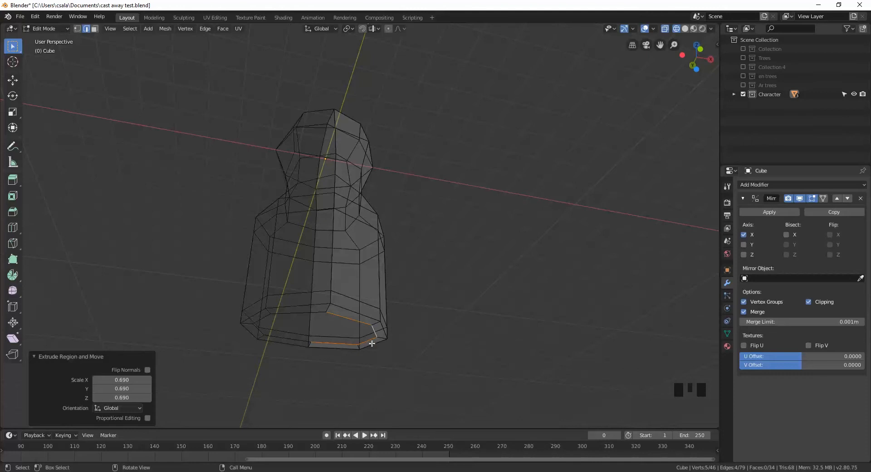
Step: Extrude the inset loop about 2.83 m down for the legs and lower its end about 0.82 m more along Z
key("KP_1")
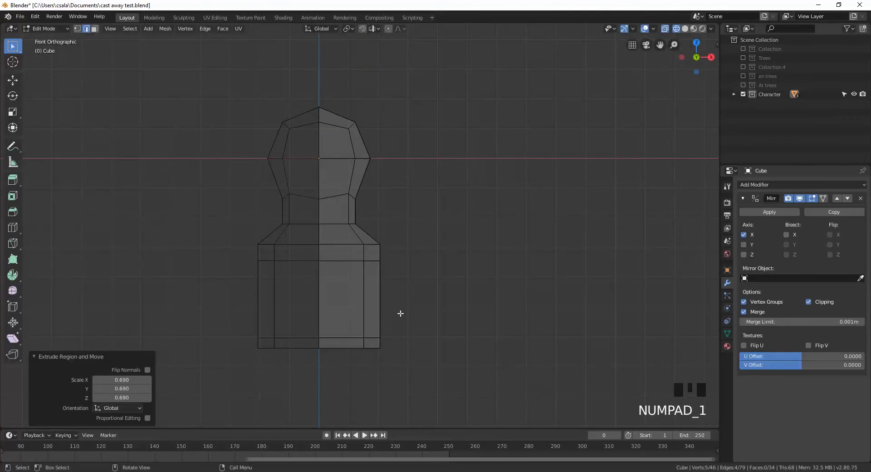
key("e")
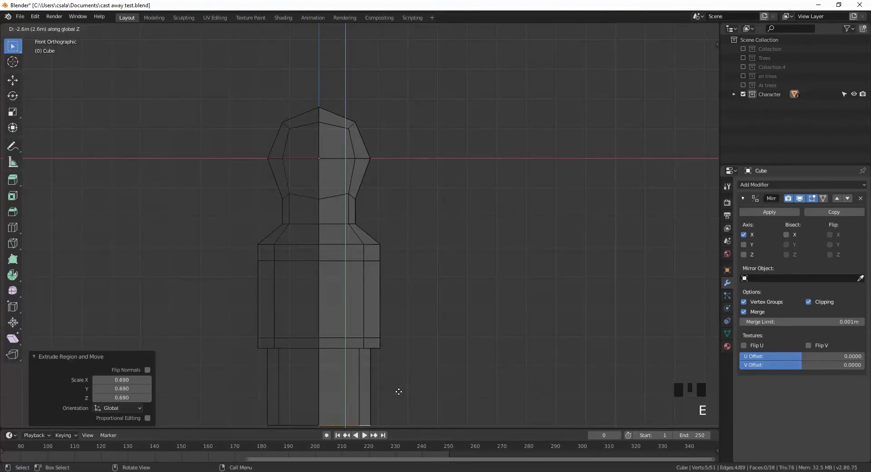
left_click(399, 397)
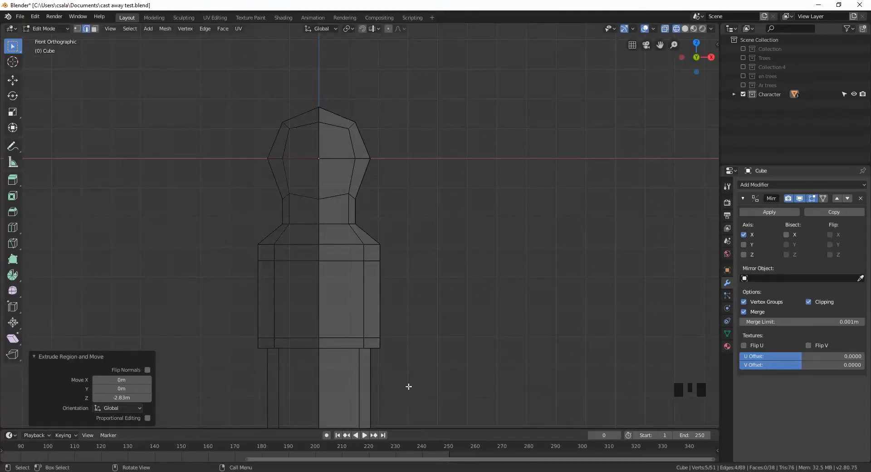
scroll(408, 386, "down", 3)
key("g")
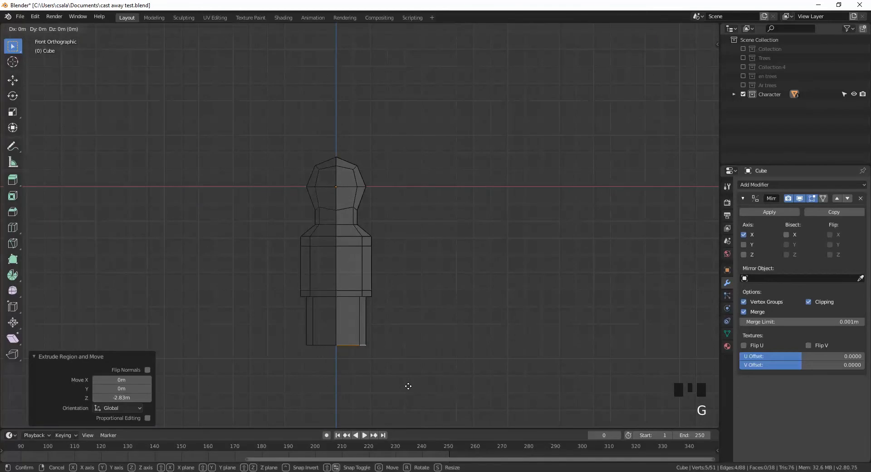
key("z")
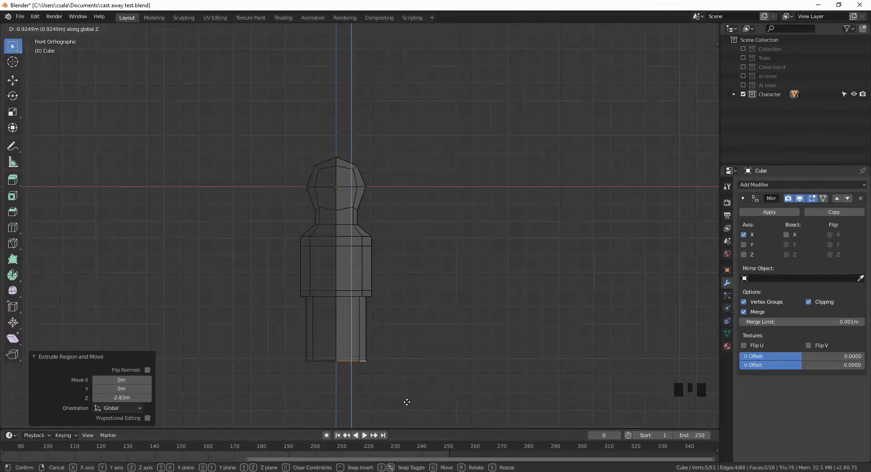
left_click(408, 401)
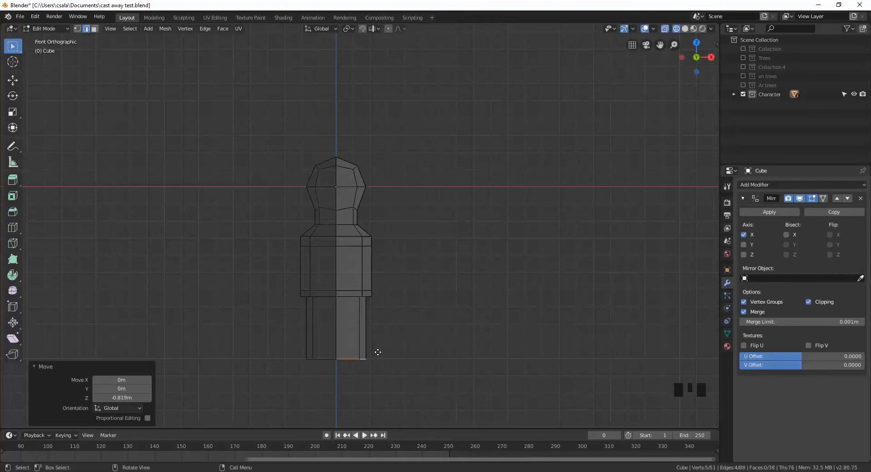
key("g")
key("x")
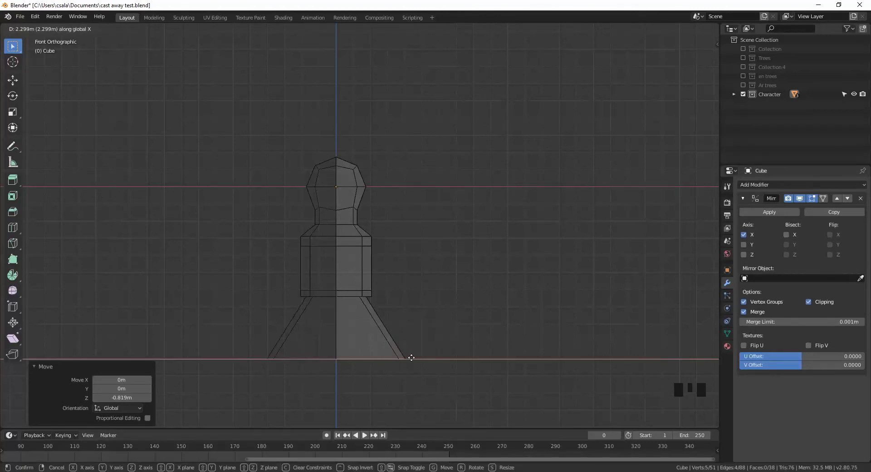
key("Escape")
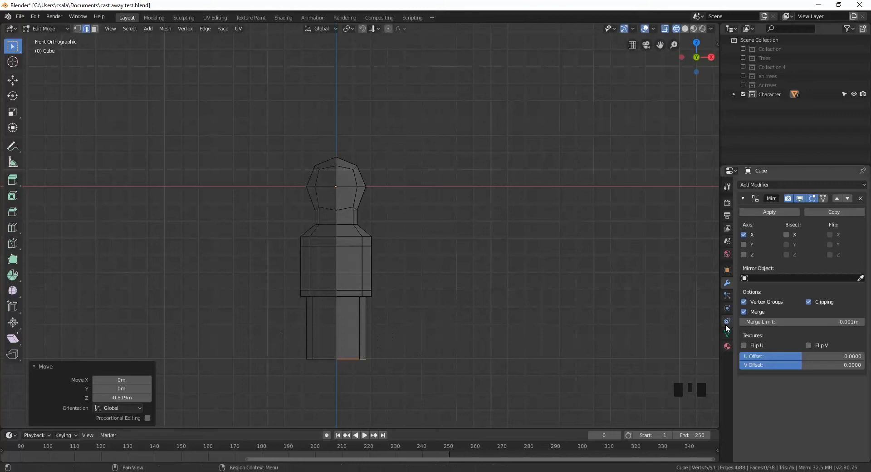
Step: Turn off Clipping in the Mirror modifier and move the leg's bottom loop about 0.11 m outward along X
left_click(808, 302)
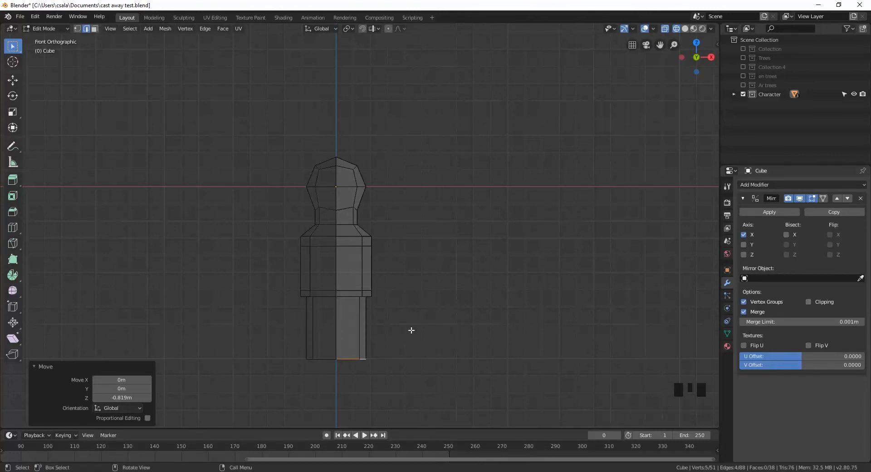
key("g")
key("x")
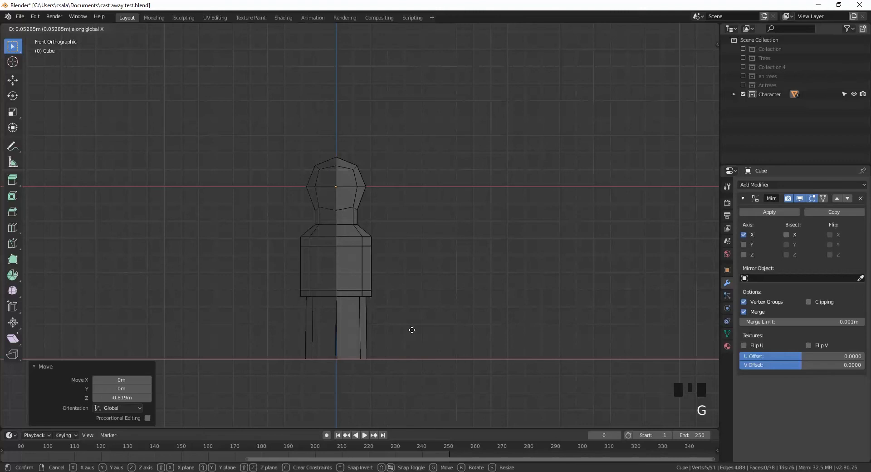
left_click(413, 330)
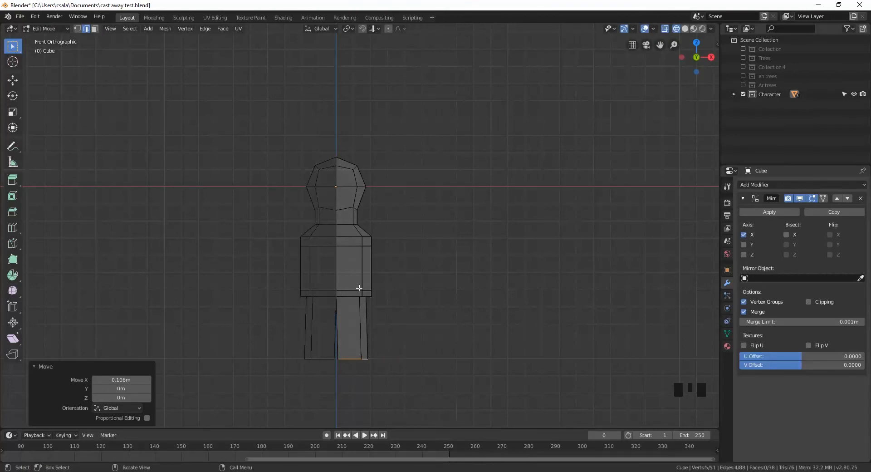
Step: Scale the leg's bottom loop to about 0.72, lower it about 0.73 m along Z, and scale it again to about 0.86
scroll(466, 315, "down", 1)
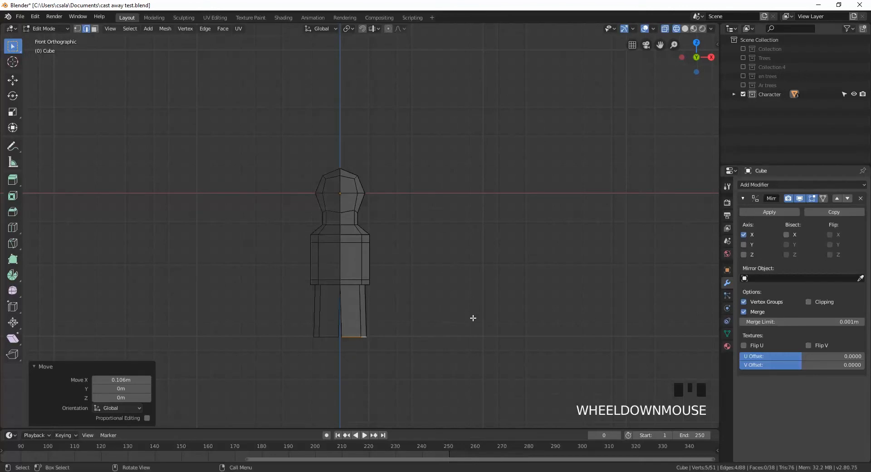
key("s")
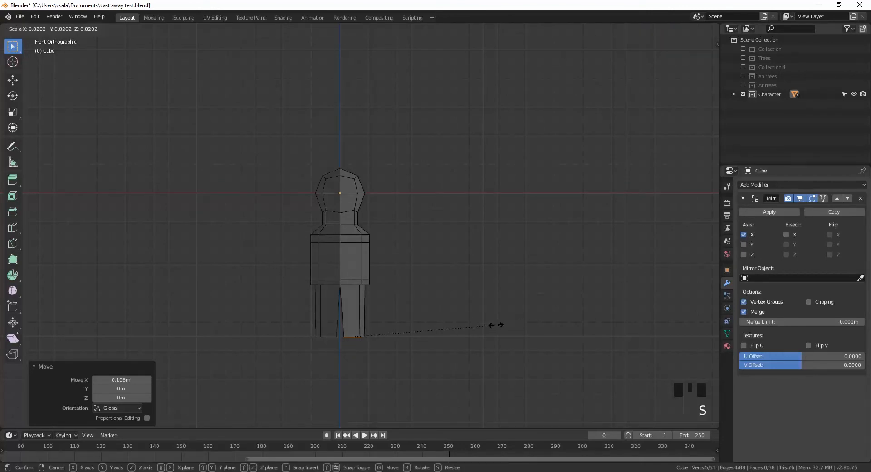
left_click(477, 327)
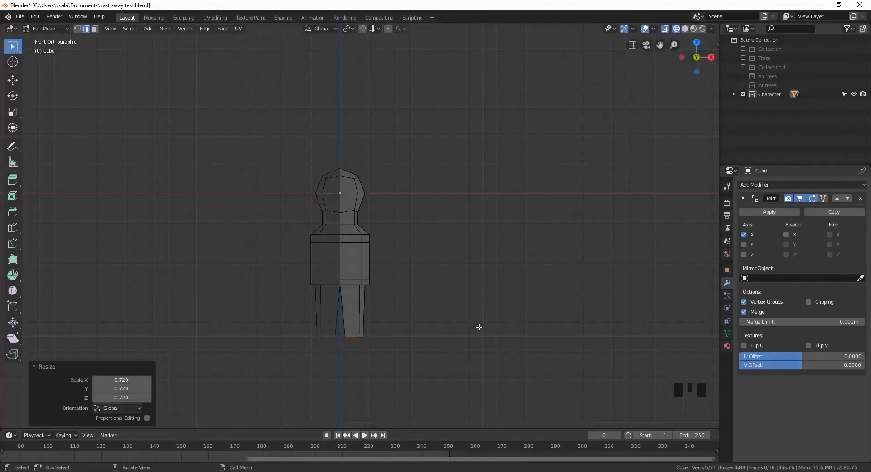
key("g")
key("z")
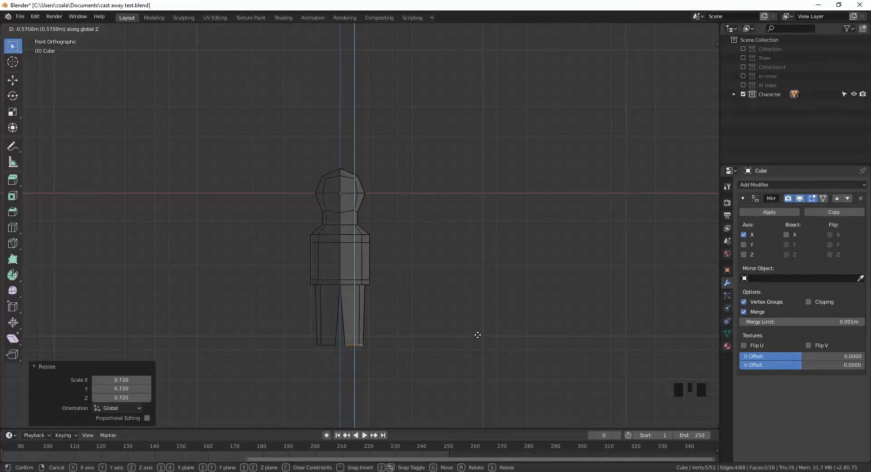
left_click(477, 337)
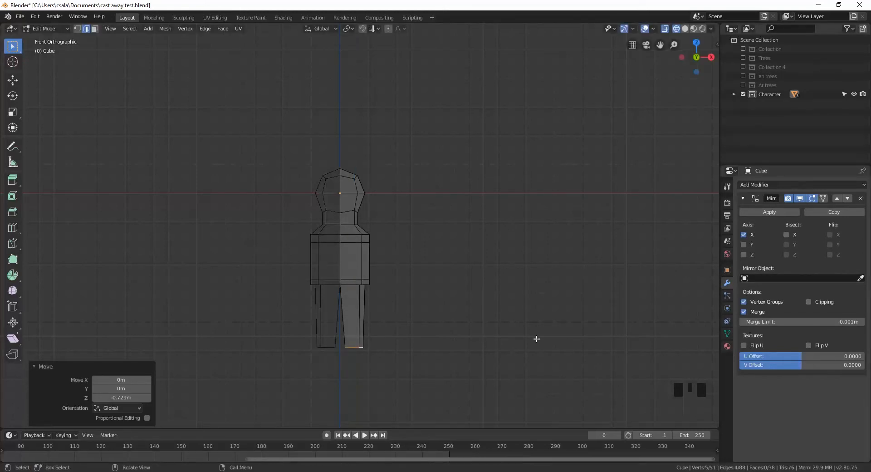
key("s")
left_click(510, 340)
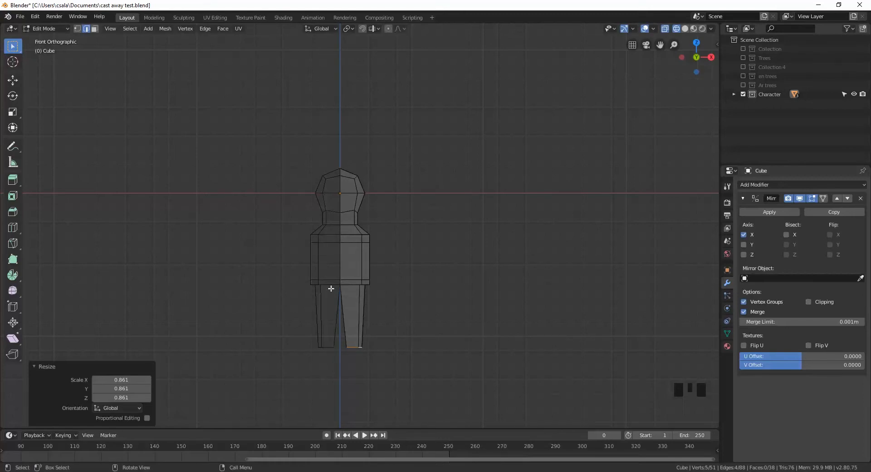
Step: Turn Clipping back on in the Mirror modifier and scale the shoulder's widest edge loop out to about 1.36
left_click(370, 235, "alt")
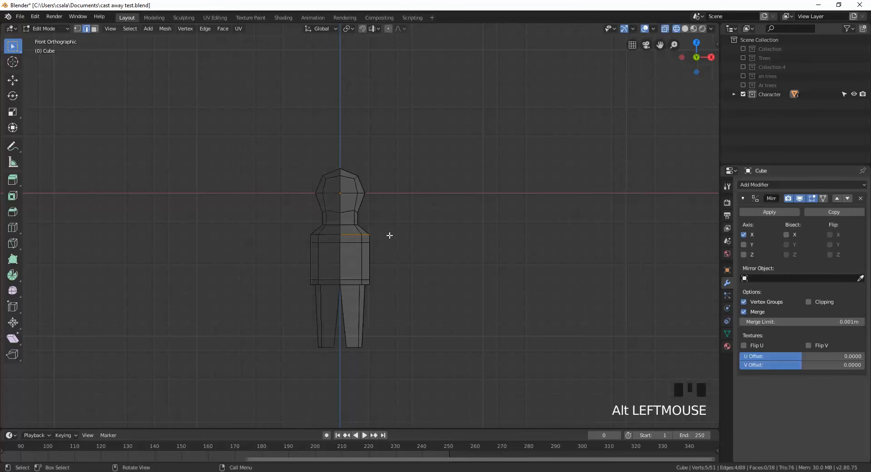
key("s")
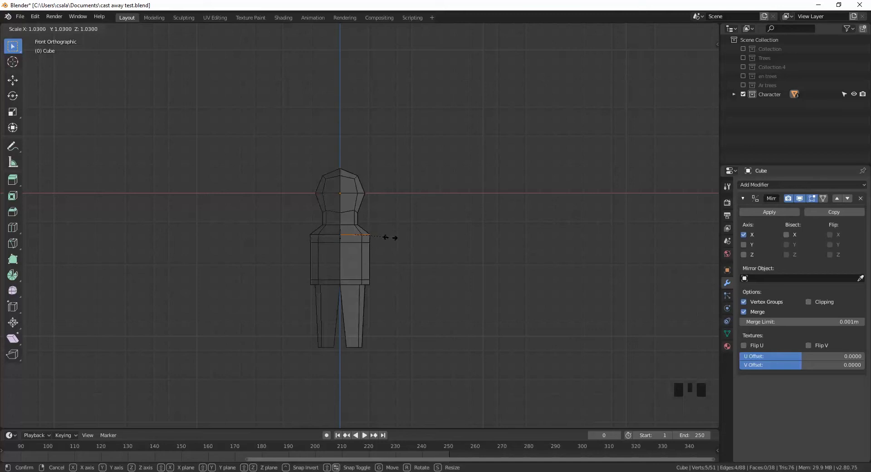
left_click(399, 237)
left_click(808, 302)
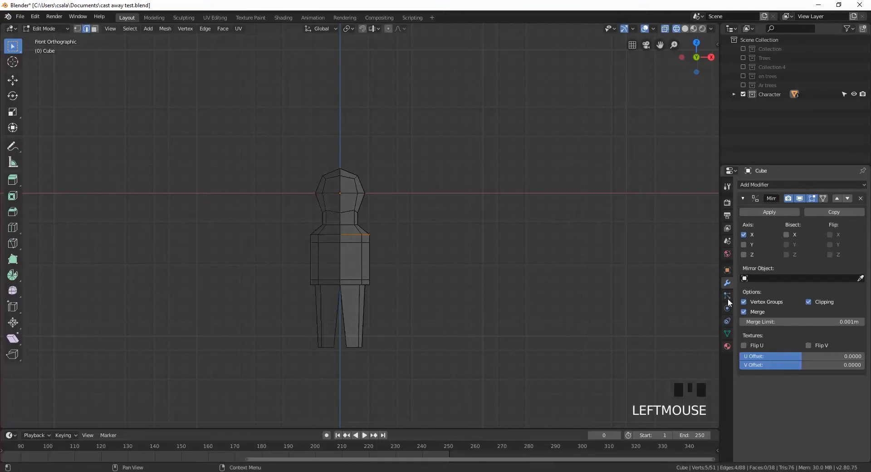
key("s")
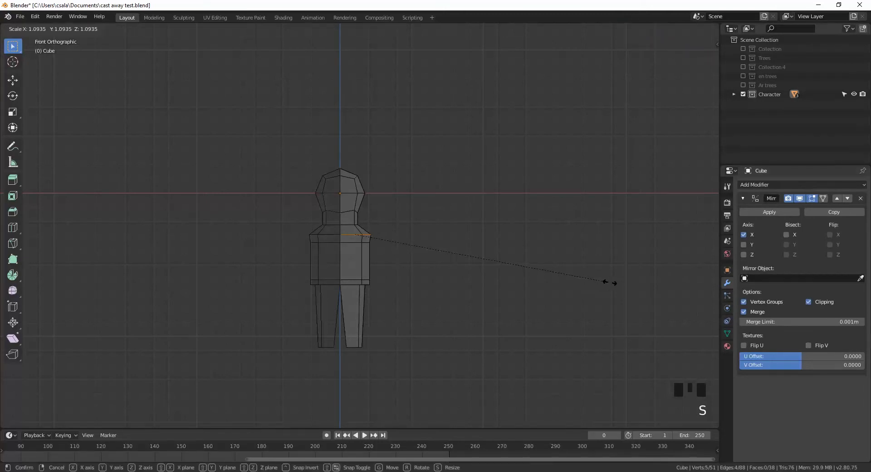
left_click(674, 284)
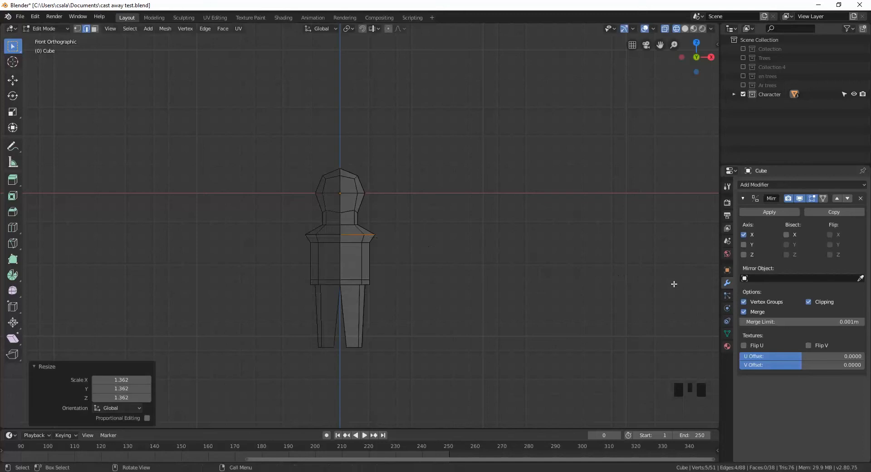
Step: Scale the chest edge loop just below the shoulders out to about 1.14
left_click(368, 242, "alt")
key("s")
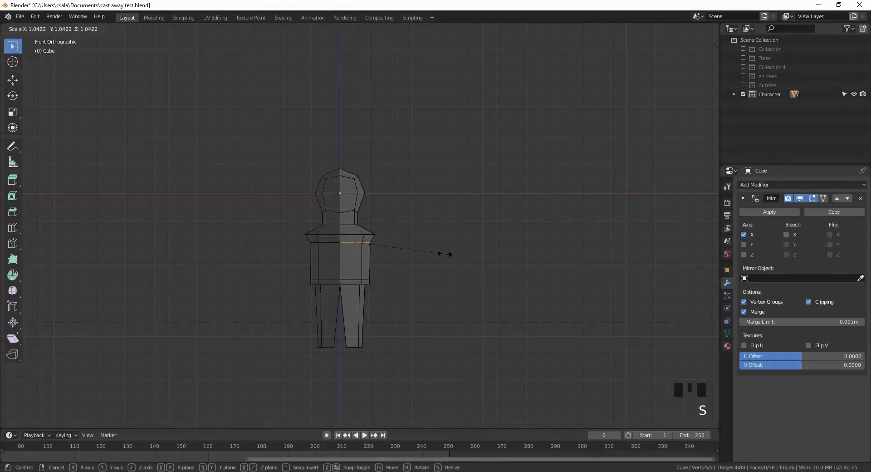
left_click(401, 279)
Step: Select both edge loops of the hip band and scale them in to about 0.88
left_click(366, 280, "alt")
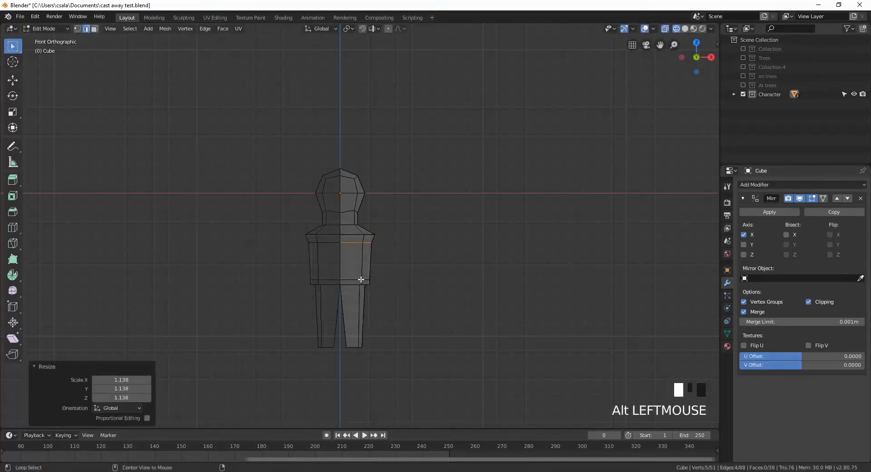
left_click(367, 285, "alt+shift")
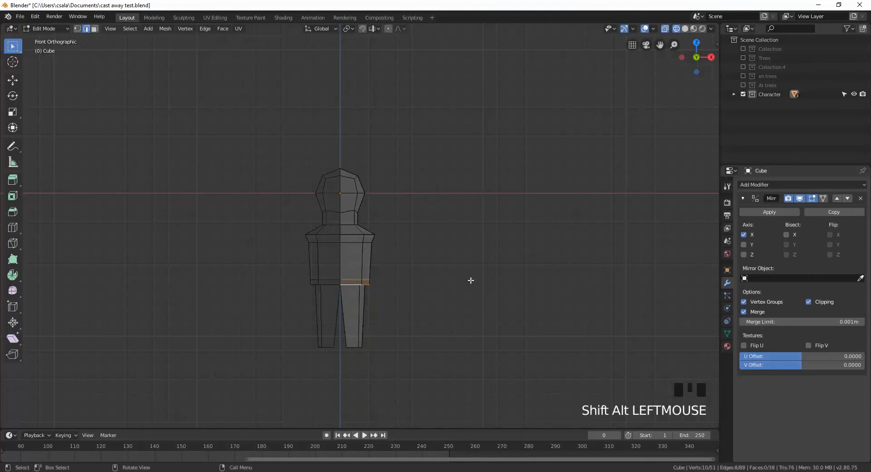
key("s")
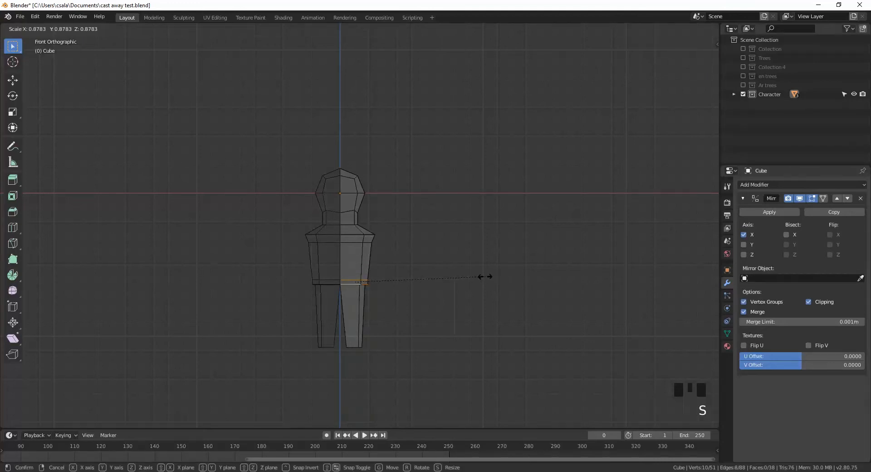
left_click(485, 277)
scroll(424, 273, "up", 2)
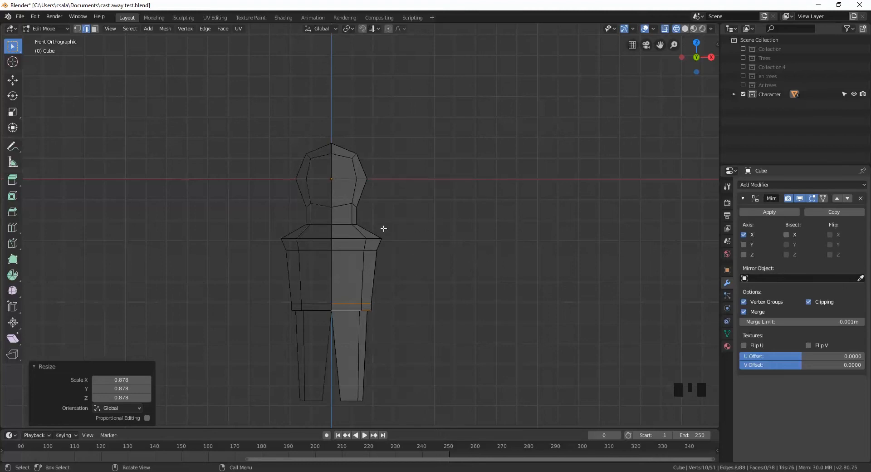
Step: Scale the edge loop at the base of the neck in to about 0.63
left_click(375, 213)
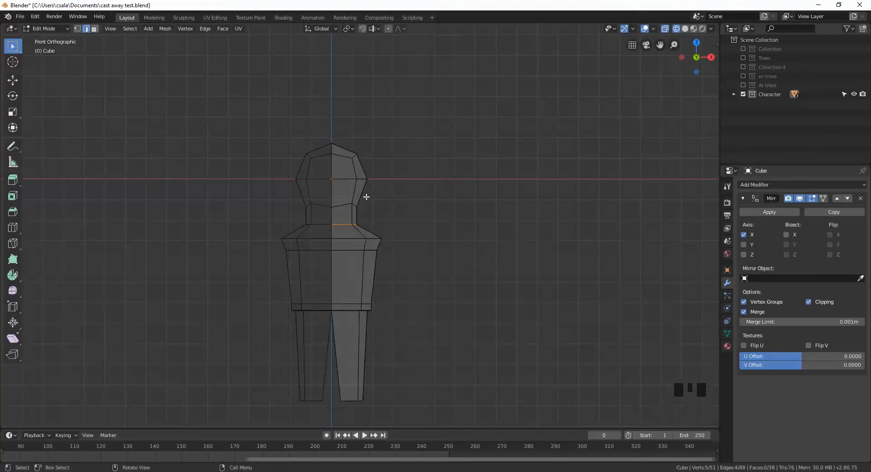
key("s")
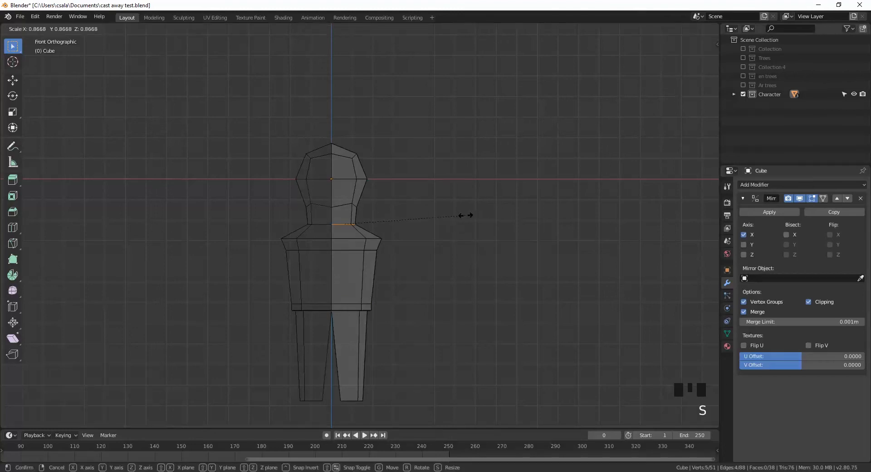
left_click(432, 215)
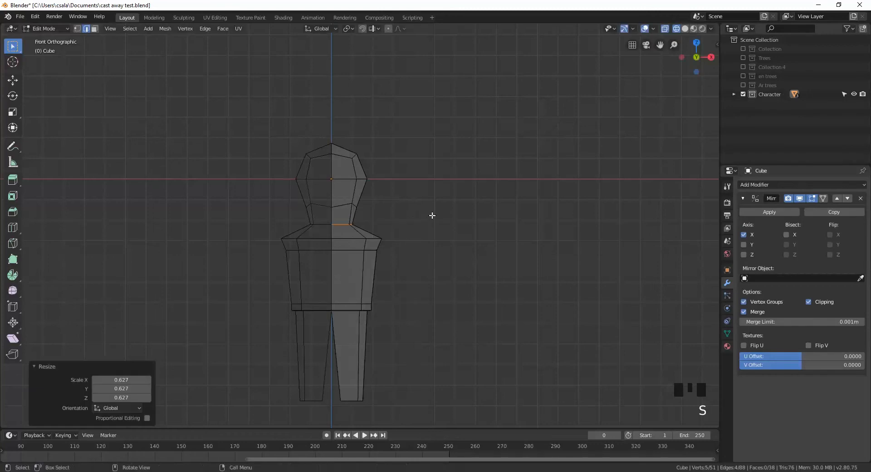
Step: Select the two outer side faces of the shoulder band
middle_click_drag(439, 221, 370, 277)
scroll(351, 215, "up", 2)
scroll(369, 282, "up", 2)
scroll(369, 282, "up", 1)
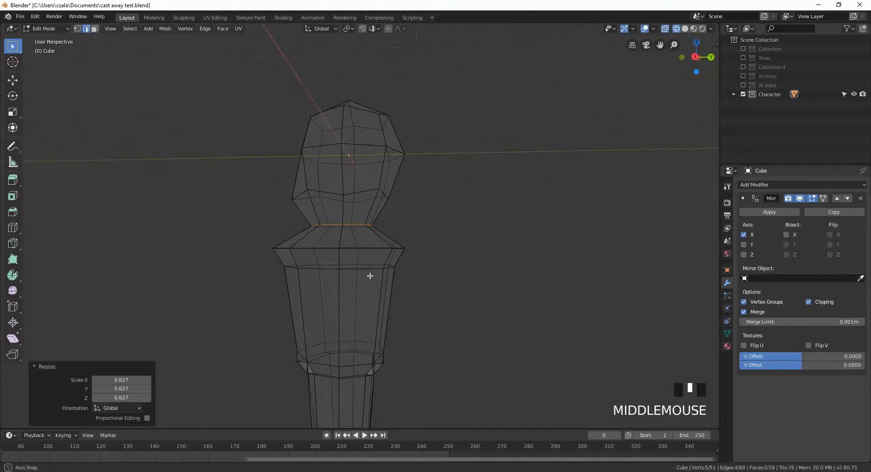
key("3")
left_click(360, 262)
left_click(322, 257, "shift")
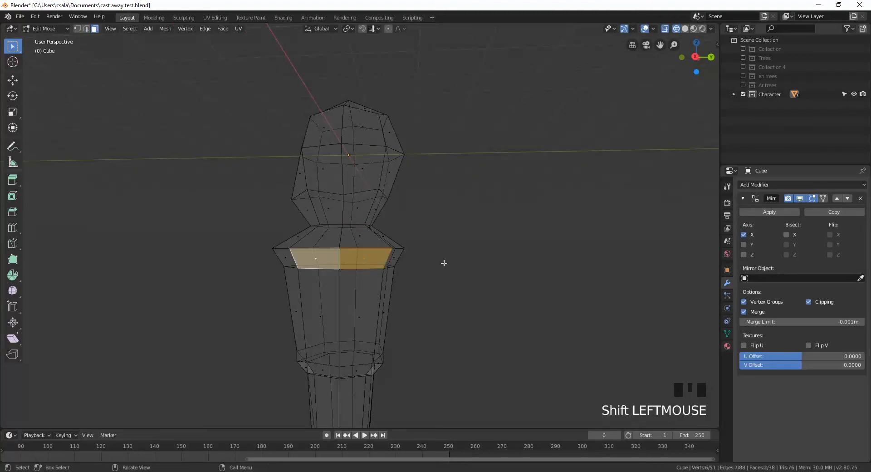
middle_click_drag(445, 262, 423, 261)
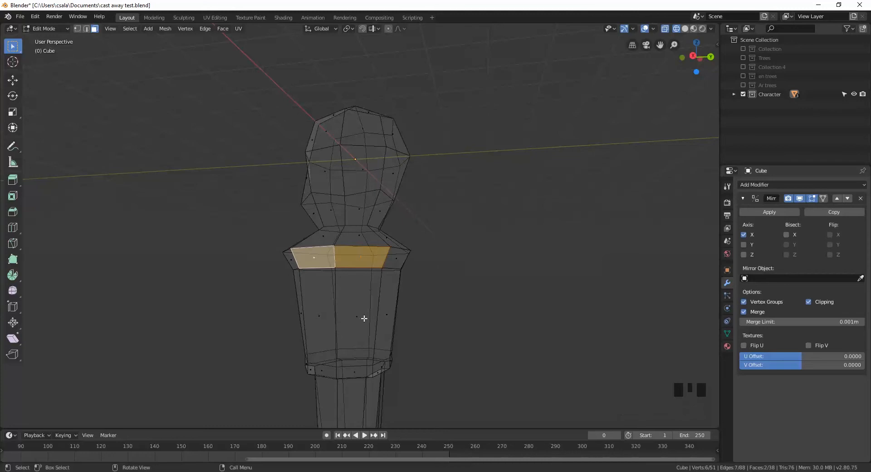
middle_click_drag(364, 319, 375, 294)
scroll(375, 295, "down", 2)
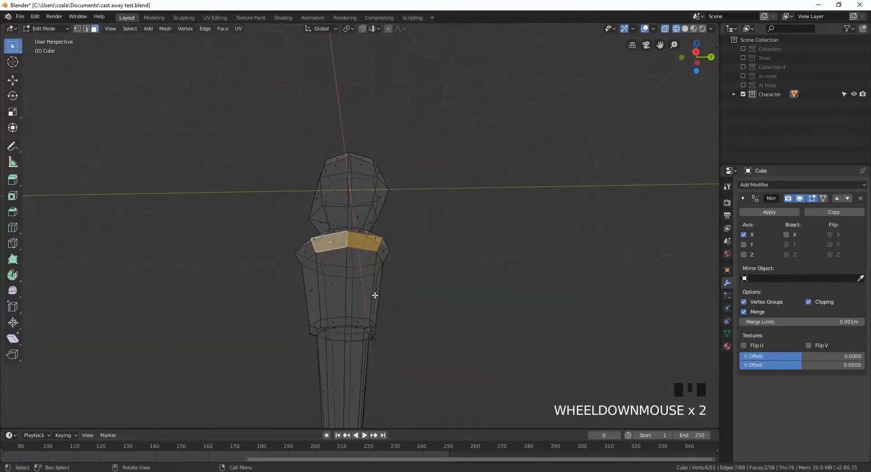
Step: Switch to solid shading and add two centred vertical loop cuts, one through each side face of the shoulder band
key("shift+z")
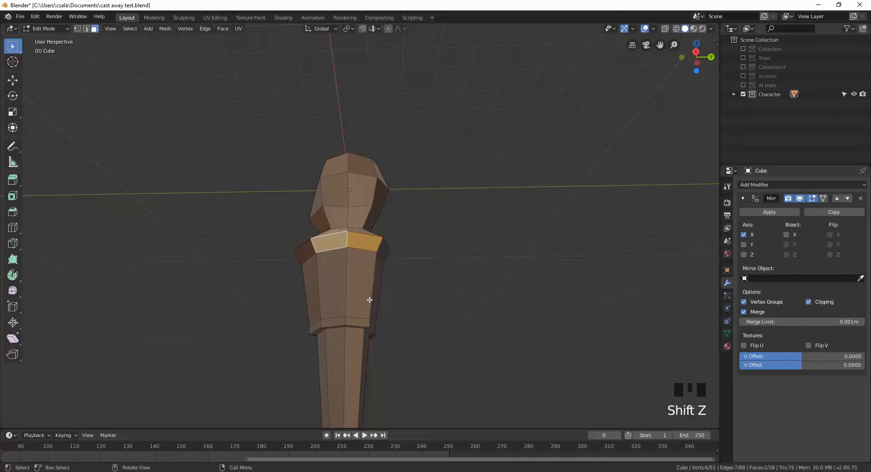
key("ctrl")
key("ctrl+r")
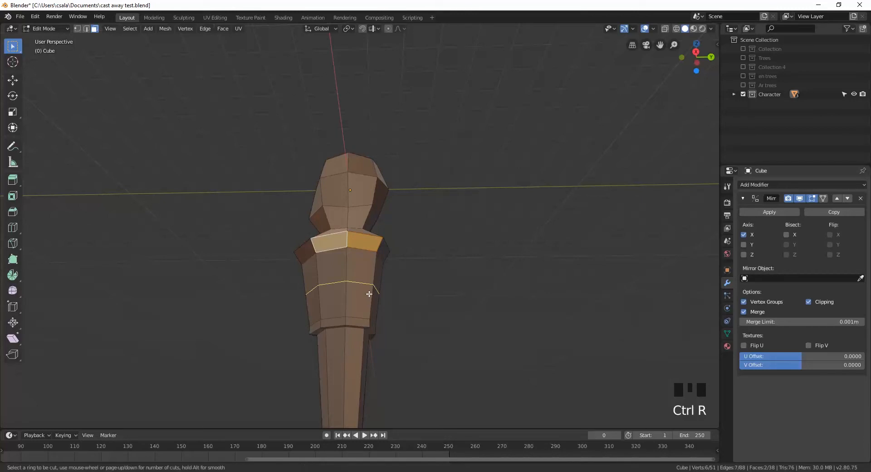
left_click(360, 251)
right_click(360, 250)
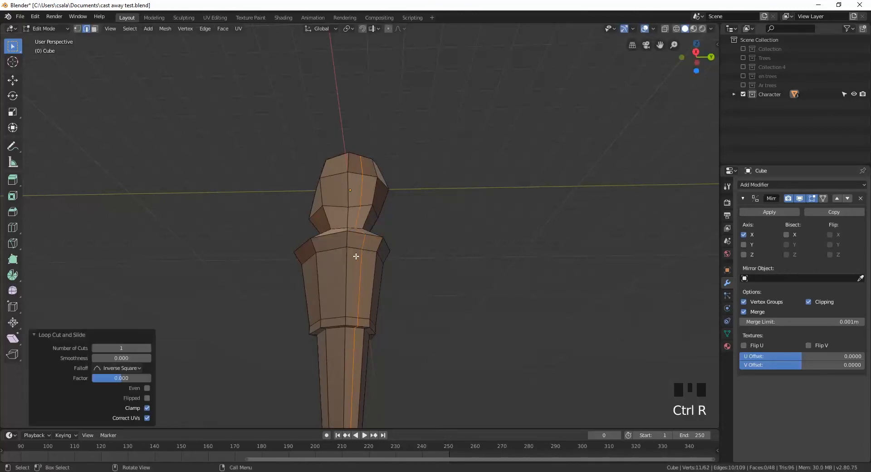
key("ctrl+r")
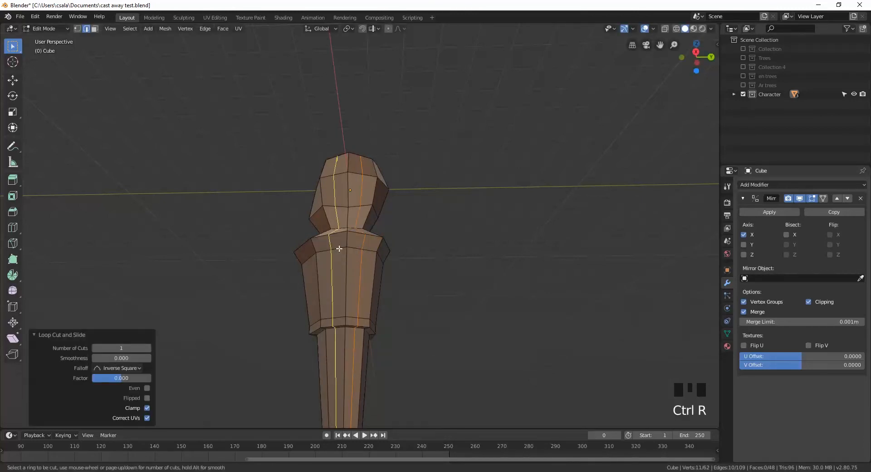
left_click(339, 250)
right_click(339, 249)
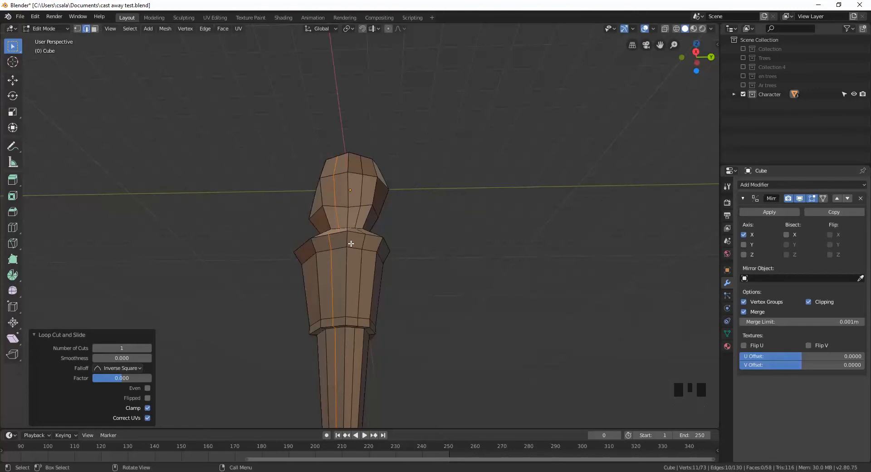
Step: Extrude the two middle side faces of the shoulder band about 1.75 m along their normal for the upper arm, using front wireframe view
key("3")
left_click(354, 239)
left_click(338, 241, "shift")
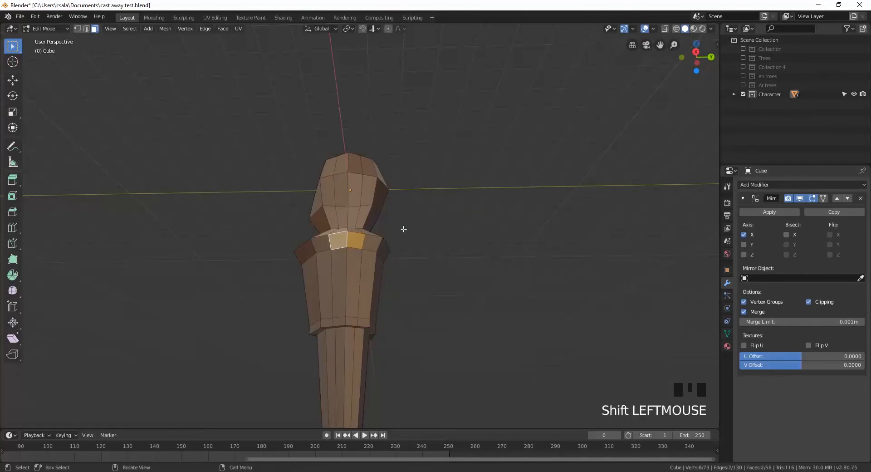
key("KP_1")
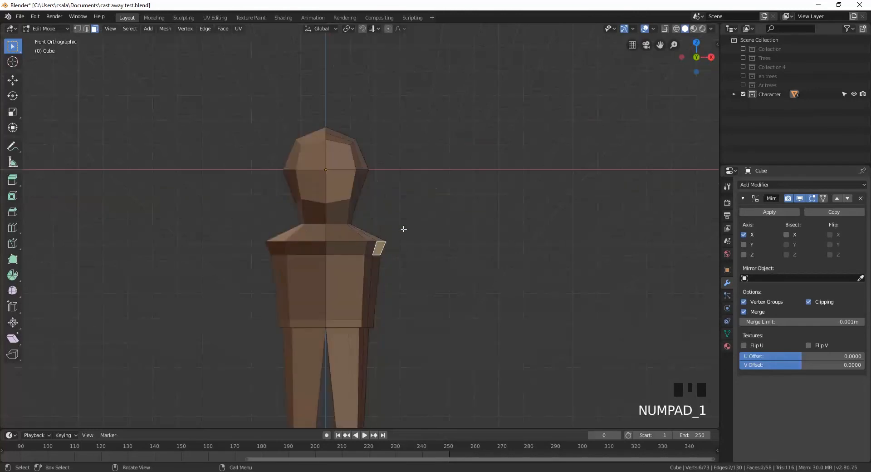
key("shift+z")
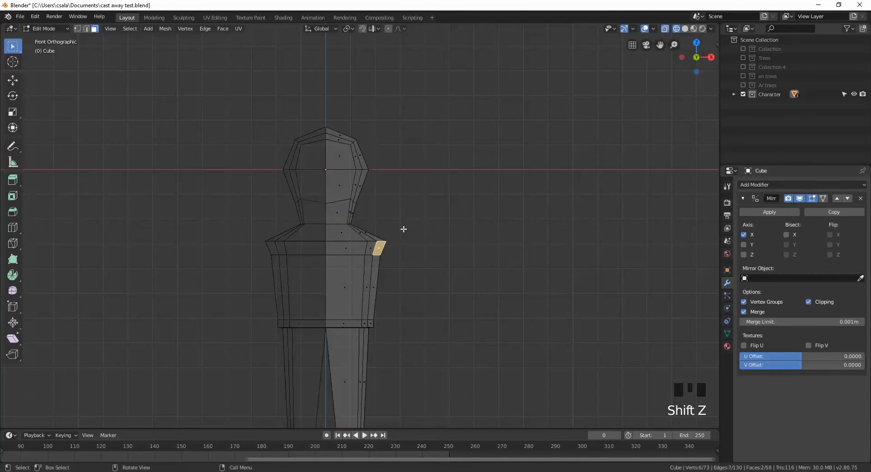
scroll(404, 229, "down", 1)
key("e")
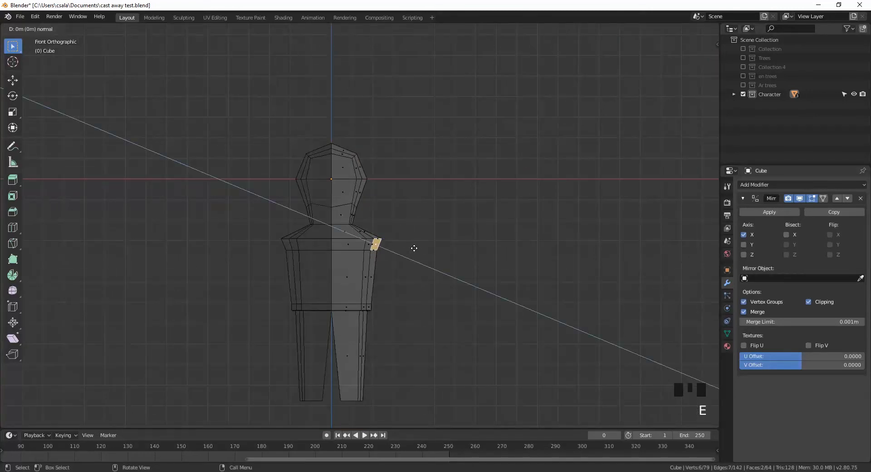
left_click(447, 259)
Step: Extrude the arm's end faces about 0.38 m for the elbow and about 1.78 m more for the forearm
key("e")
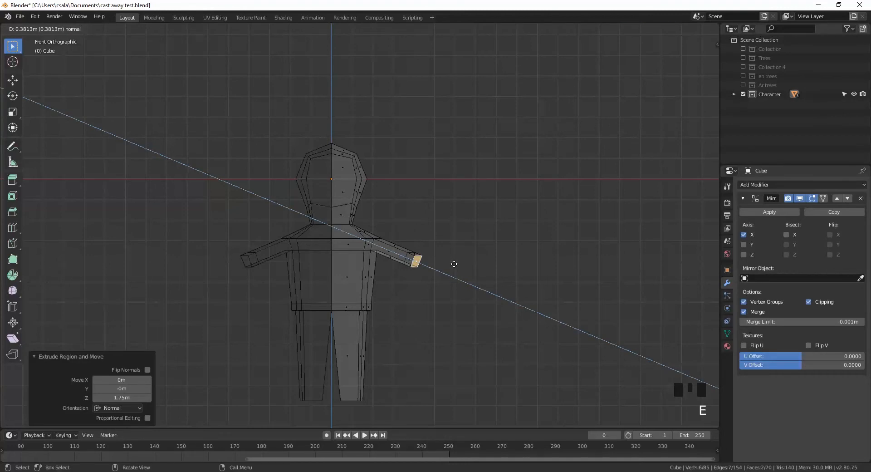
left_click(453, 263)
key("e")
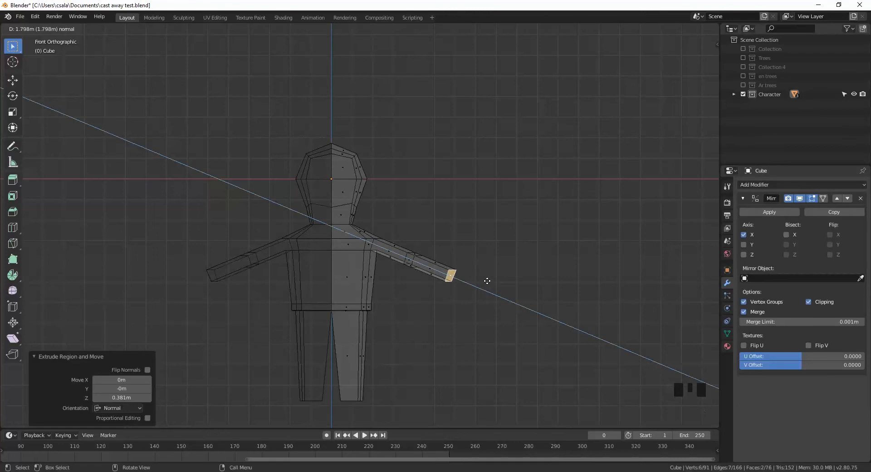
left_click(488, 281)
Step: Extrude the forearm's end faces about 0.26 m along their normal for the base of the hand
key("e")
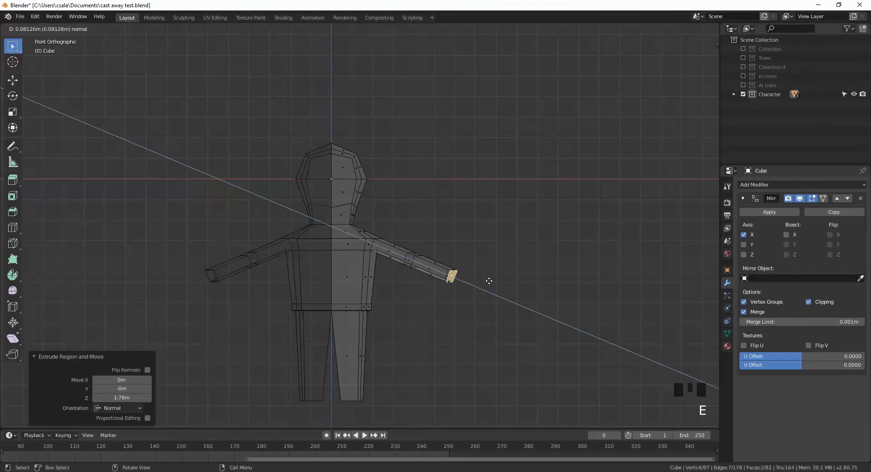
left_click(492, 282)
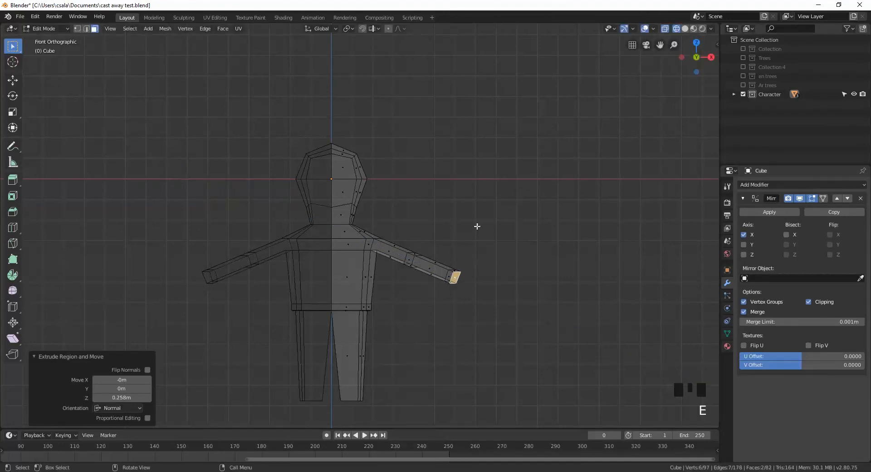
Step: Extrude the front side face of the hand segment, scaled to about 0.73, and pull it outward to start the thumb
middle_click_drag(493, 256, 478, 233)
scroll(525, 287, "up", 2, "shift")
scroll(482, 276, "up", 2)
middle_click_drag(482, 275, 492, 288)
left_click(427, 300)
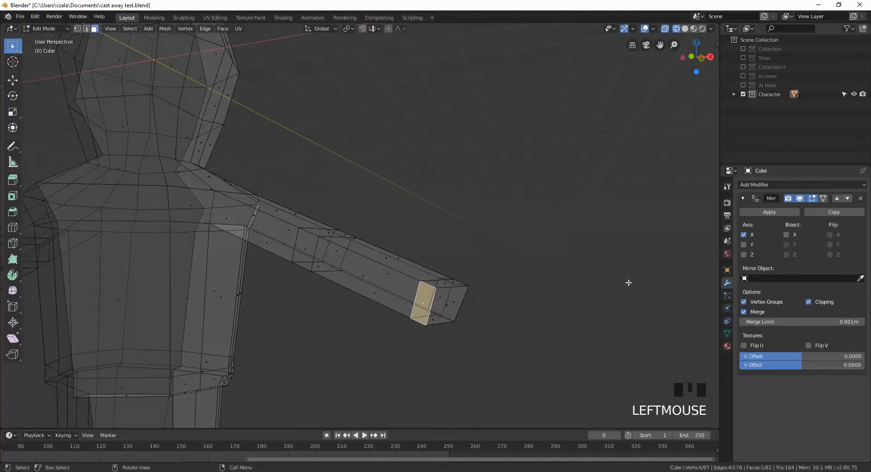
key("e")
key("s")
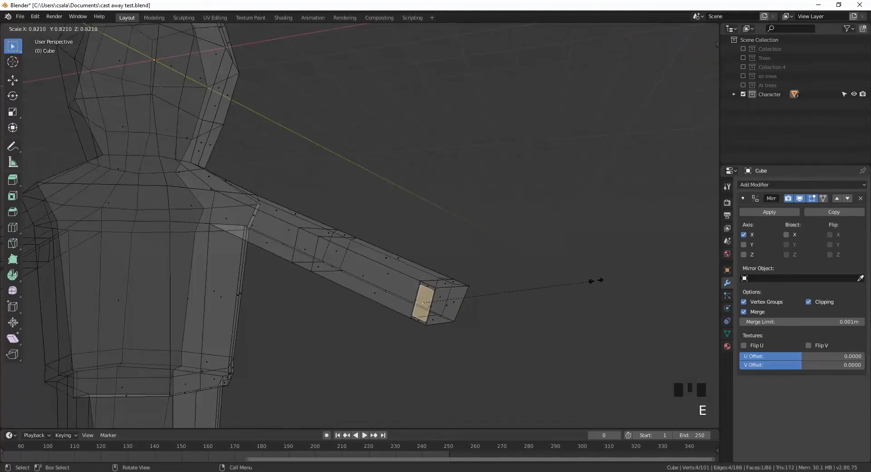
left_click(577, 286)
key("g")
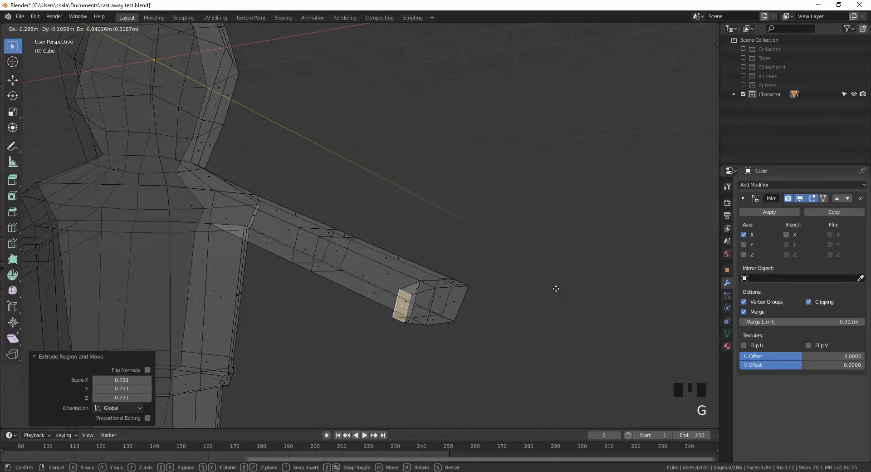
left_click(556, 288)
Step: Scale the thumb's end face down to about 0.80 and move it about 0.32 m along X
key("s")
left_click(581, 289)
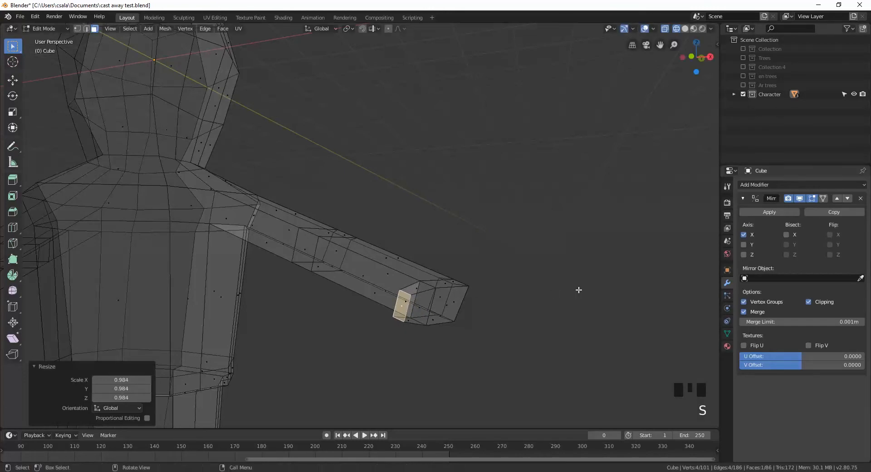
key("s")
left_click(548, 291)
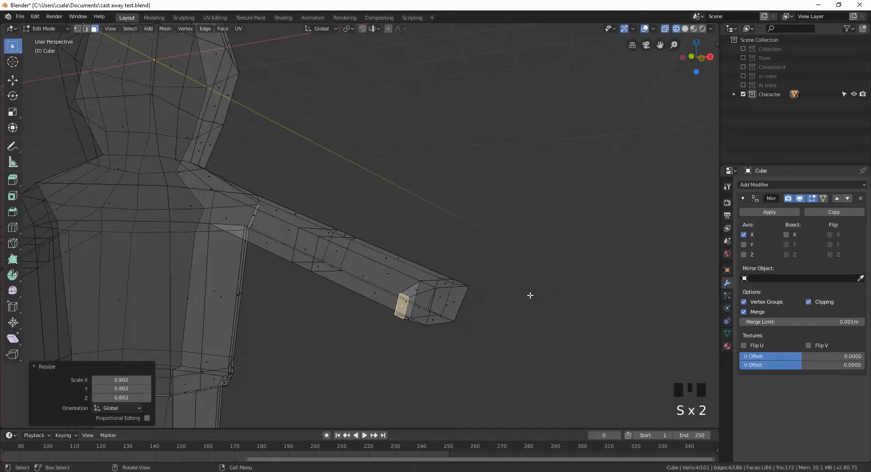
key("g")
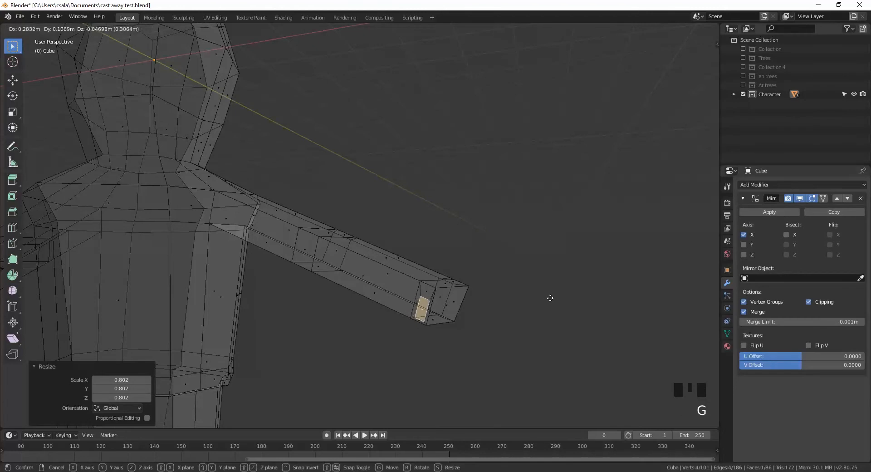
left_click(564, 303)
Step: Pull the thumb's end face about 0.65 m forward, shift it about 0.45 m along X and shrink it slightly
middle_click_drag(564, 303, 515, 315)
key("g")
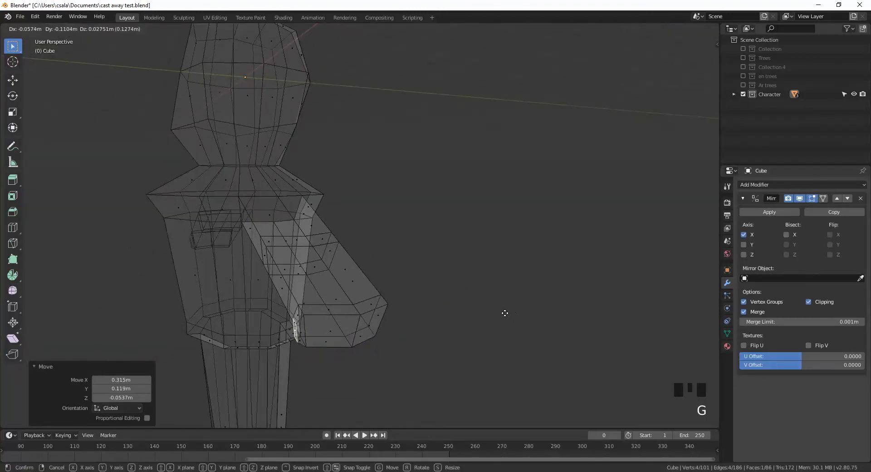
left_click(469, 323)
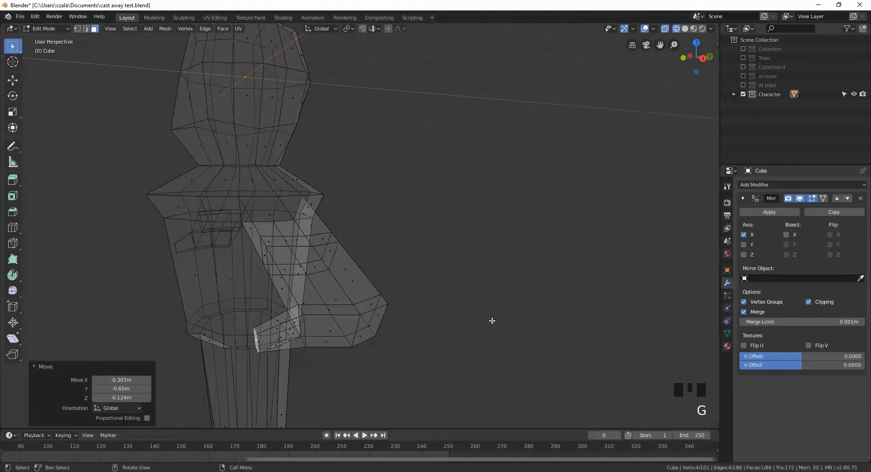
mouse_move(492, 321)
middle_mouse_down()
mouse_move(521, 292)
mouse_move(556, 297)
mouse_move(570, 325)
mouse_move(501, 342)
mouse_move(451, 327)
mouse_move(500, 324)
mouse_move(482, 331)
middle_mouse_up()
key("g")
left_click(593, 315)
scroll(467, 356, "down", 2)
key("s")
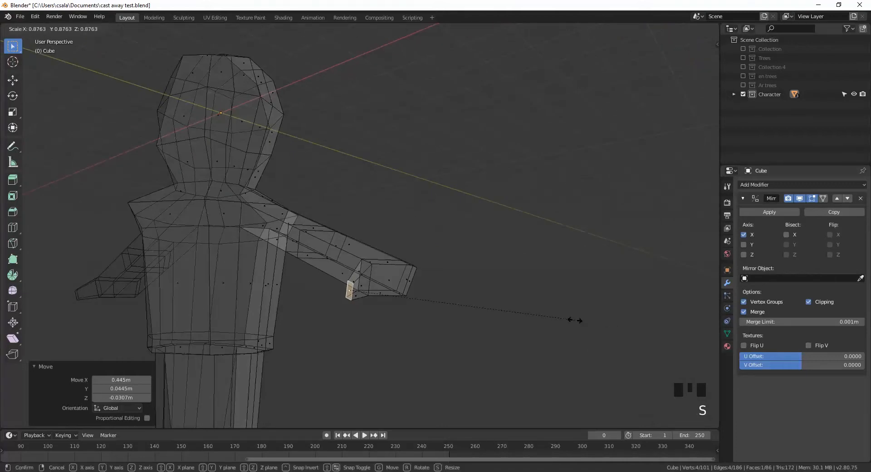
left_click(569, 320)
Step: Switch to solid shading and select the two end faces of the hand segment
left_click(396, 274)
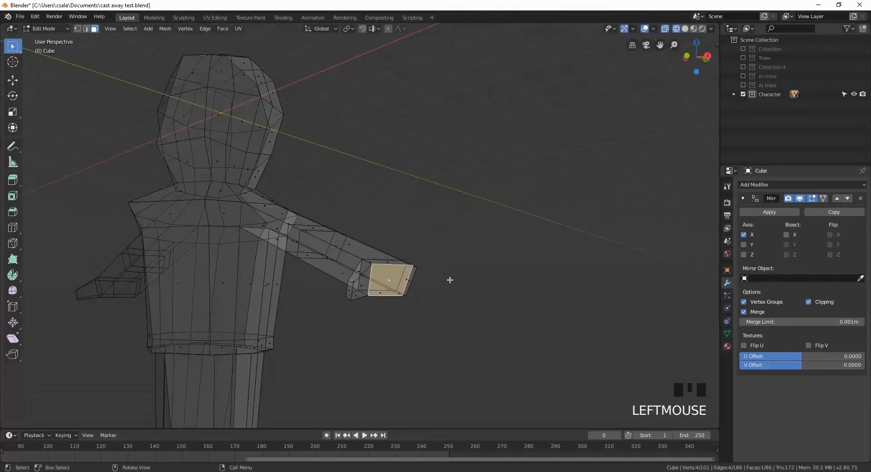
middle_click_drag(449, 282, 407, 271)
left_click(386, 258, "shift")
left_click(294, 278)
left_click(324, 279)
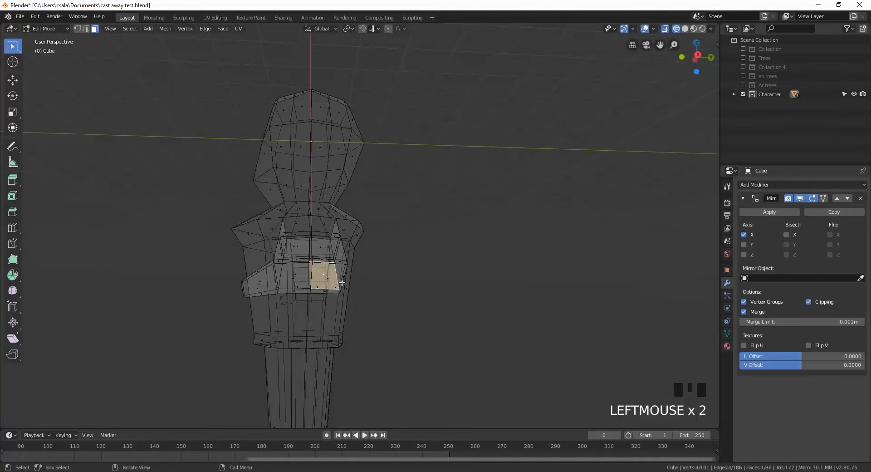
middle_click(345, 283)
key("shift+z")
key("Caps_Lock")
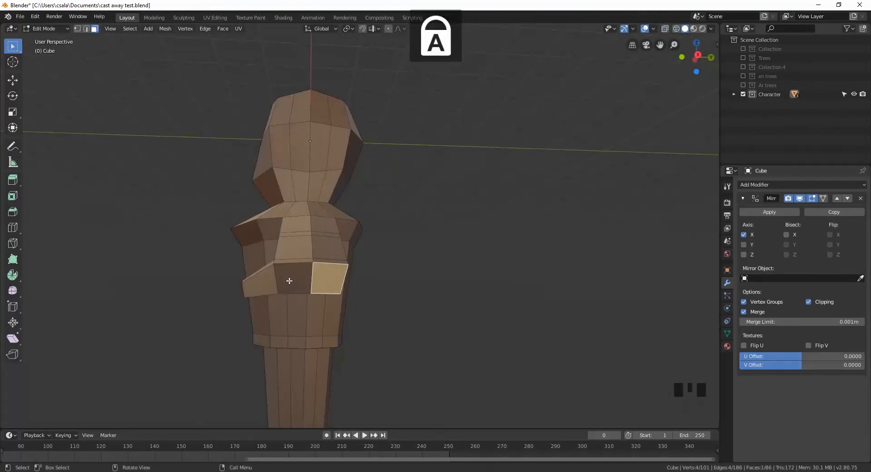
key("Caps_Lock")
left_click(289, 281, "shift")
Step: Extrude the two end faces of the hand in place, scaled to about 0.77
middle_click_drag(289, 280, 410, 279)
key("e")
key("s")
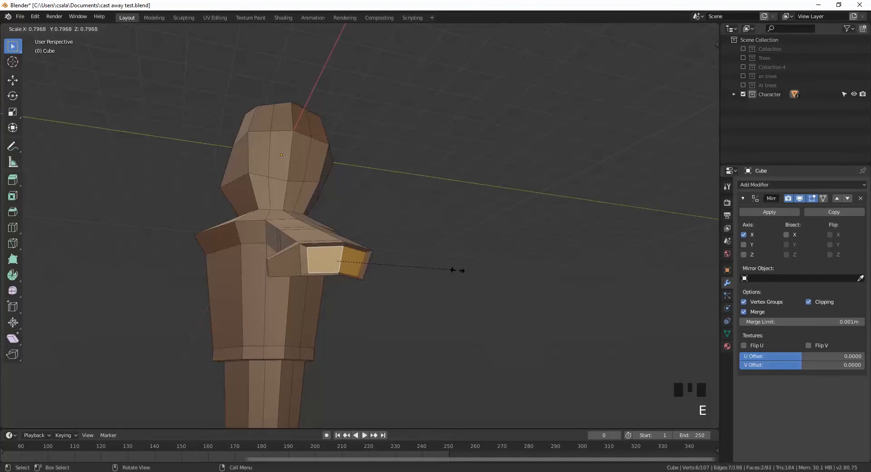
left_click(452, 270)
middle_click_drag(453, 270, 478, 275)
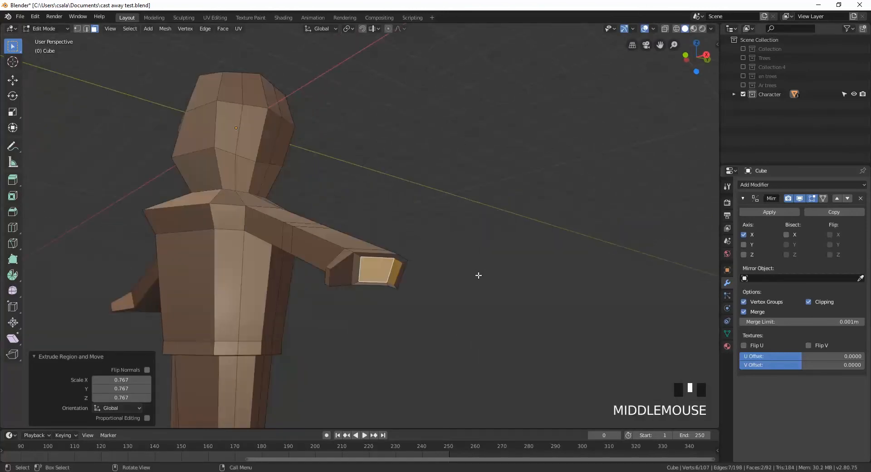
key("e")
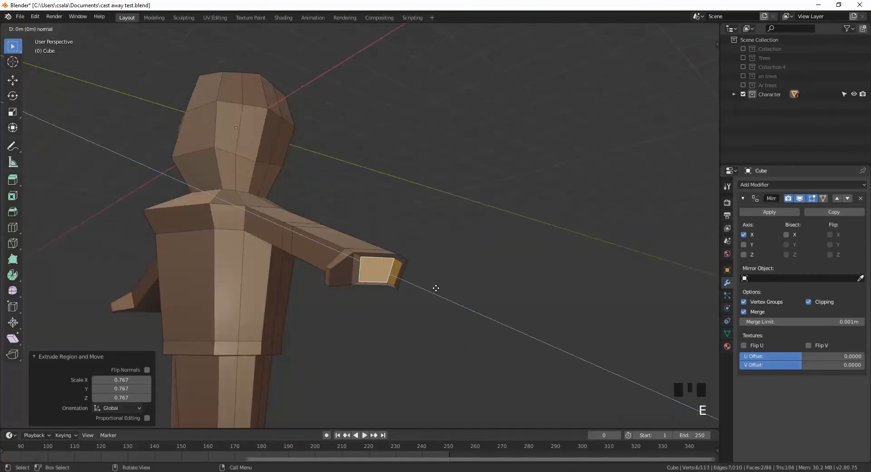
right_click(470, 298)
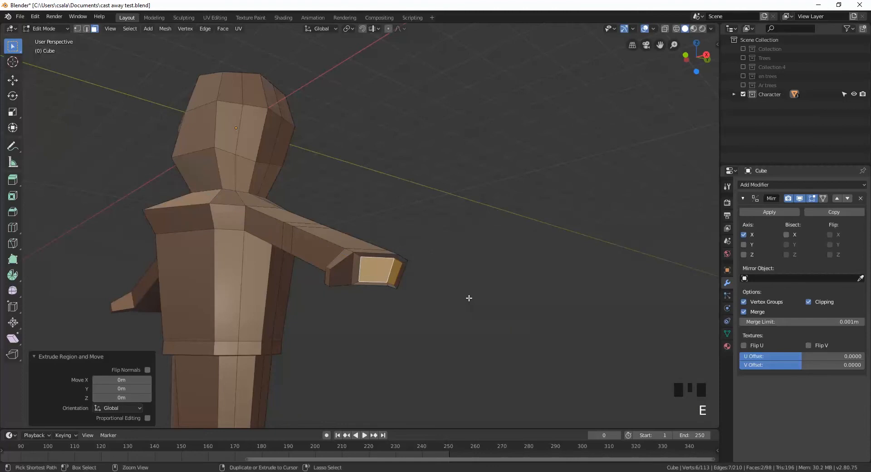
key("ctrl+z")
Step: Move the inset end faces outward from the hand for the fingers and scale them to about 0.73
key("g")
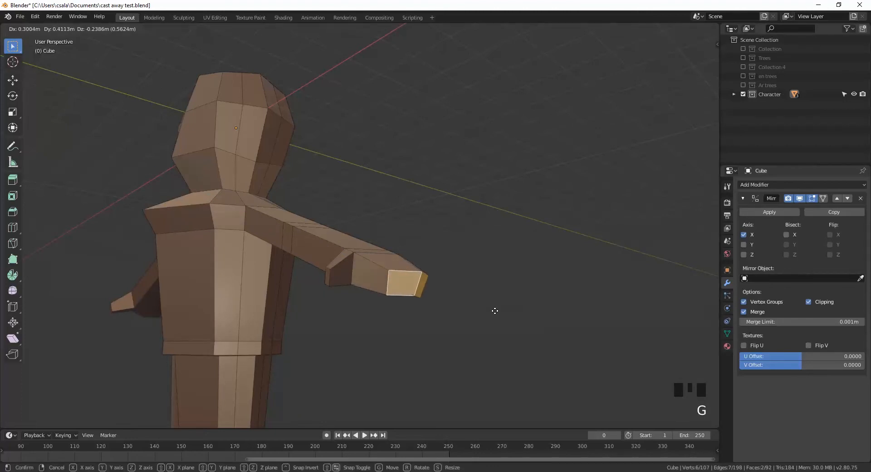
left_click(493, 310)
key("s")
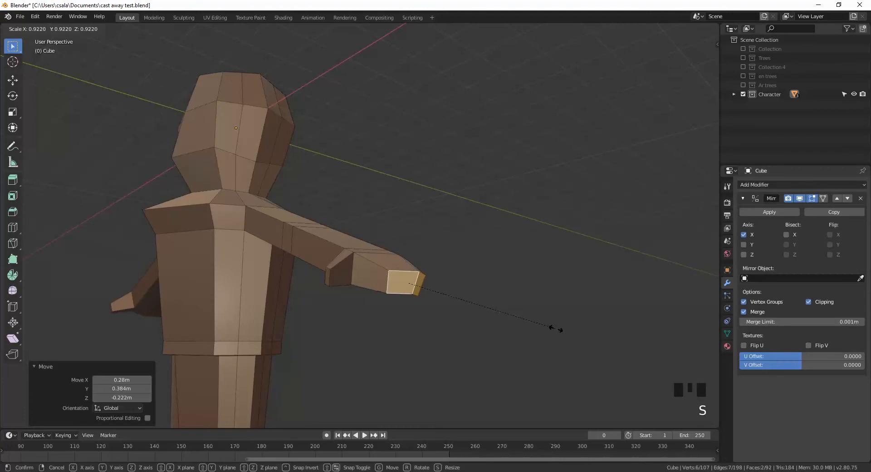
left_click(525, 317)
Step: Flatten the finger end faces to about 0.41 along Z and move them down about 0.39 m
key("s")
key("z")
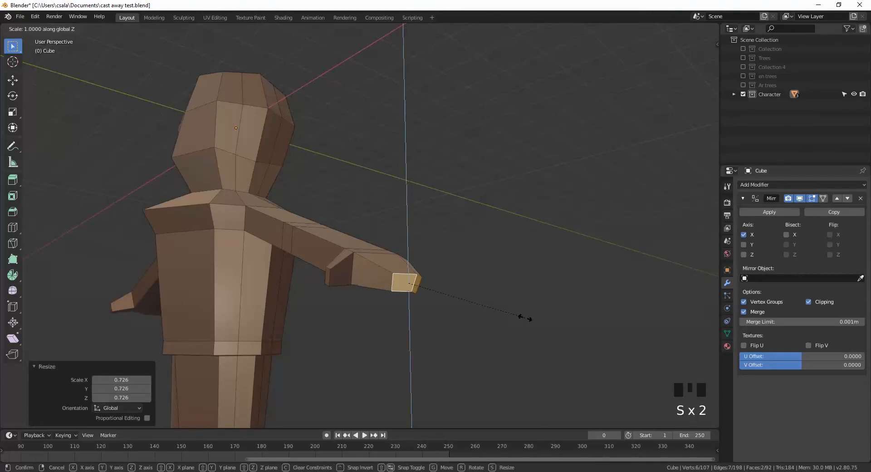
left_click(457, 295)
middle_click_drag(443, 251, 437, 276)
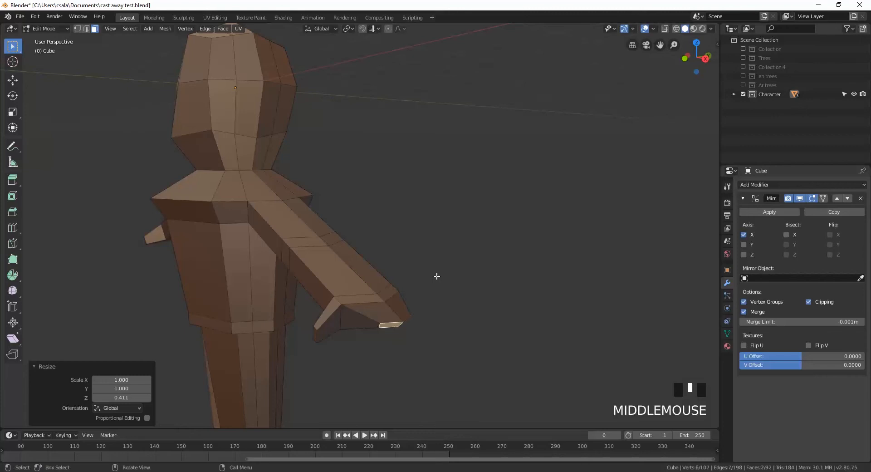
key("g")
left_click(486, 353)
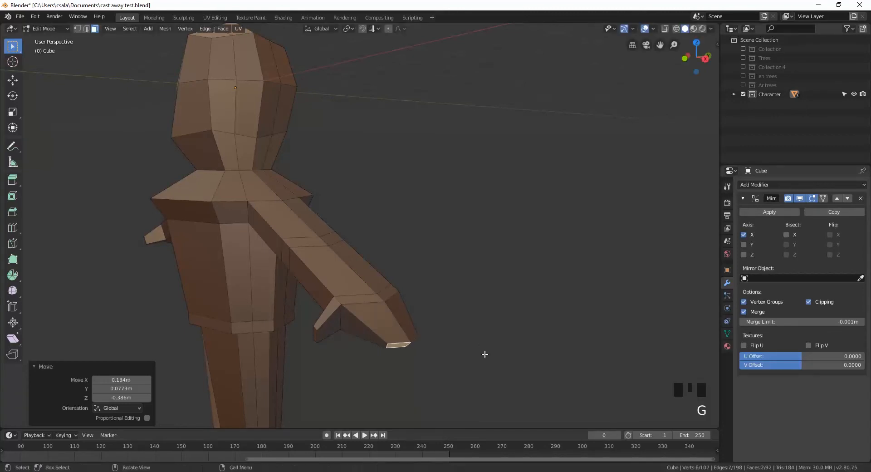
Step: Raise the finger end faces about 0.30 m along Z and shift them about 0.40 m outward along X
middle_click_drag(486, 354, 505, 326)
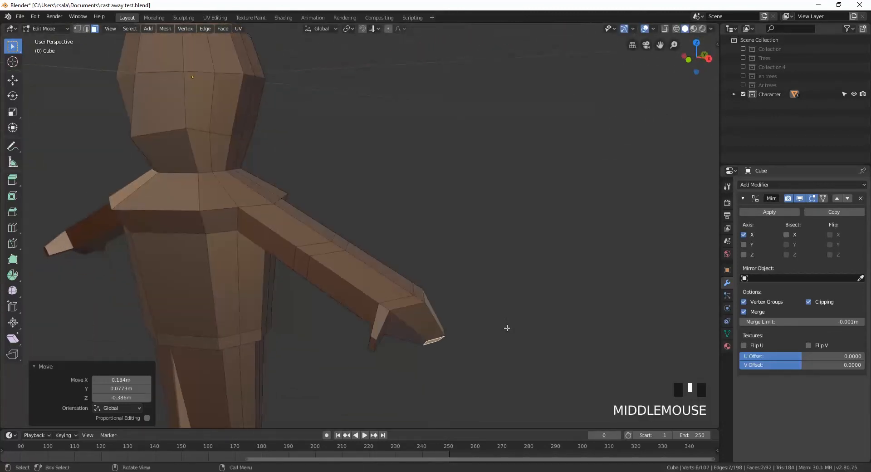
key("g")
key("z")
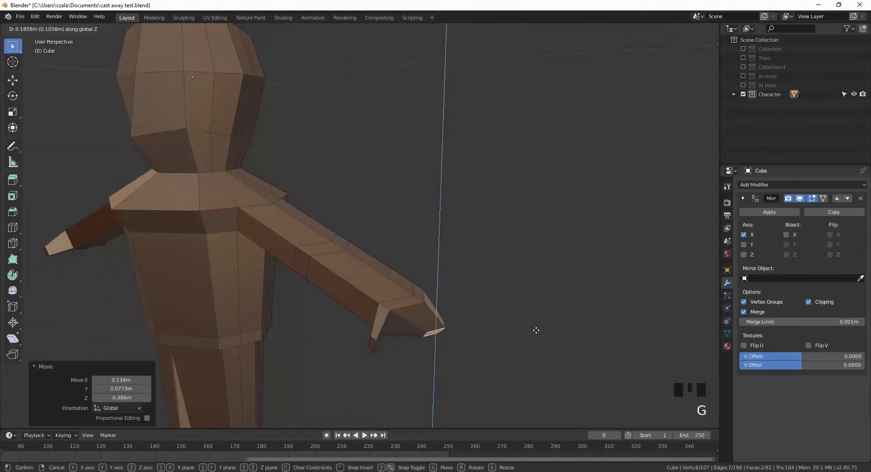
left_click(538, 325)
key("g")
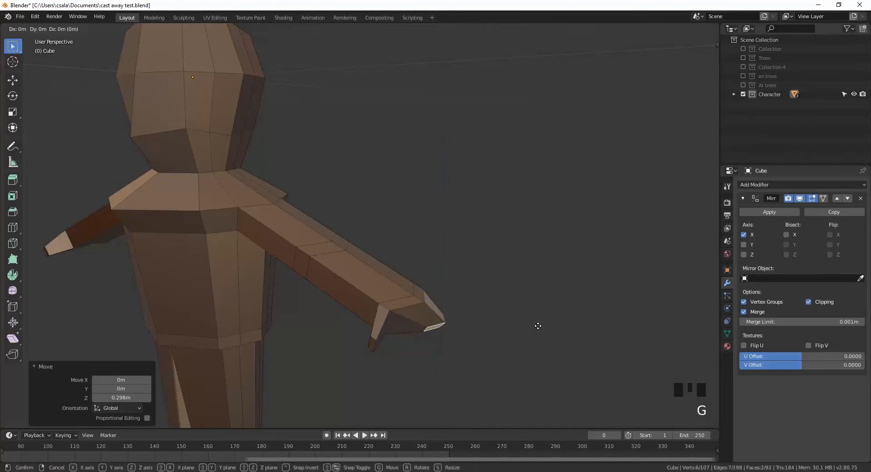
key("x")
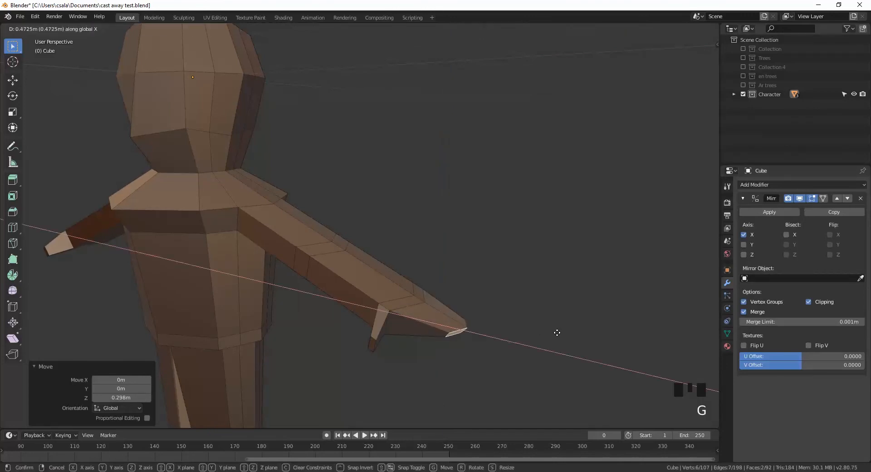
left_click(556, 333)
Step: Select the edges around the base of the fingers and scale them to about 0.62 along Z
middle_click_drag(544, 340, 433, 332)
left_click(410, 317, "alt")
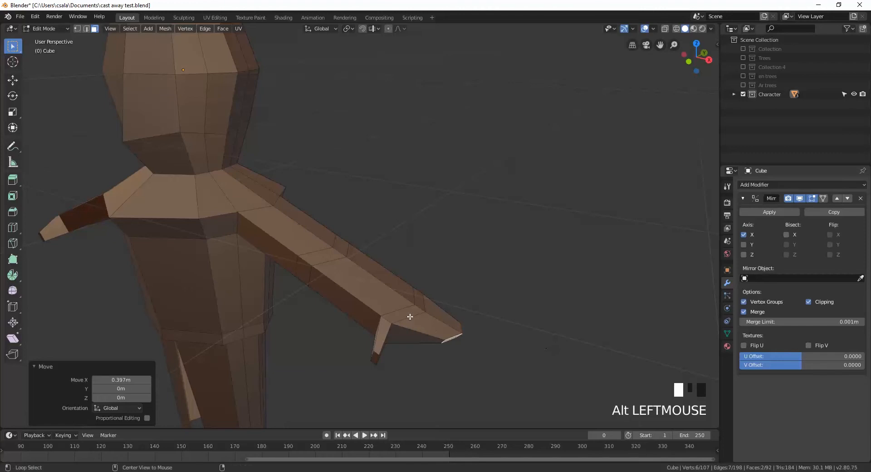
middle_click(476, 315)
key("2")
left_click(414, 317, "alt")
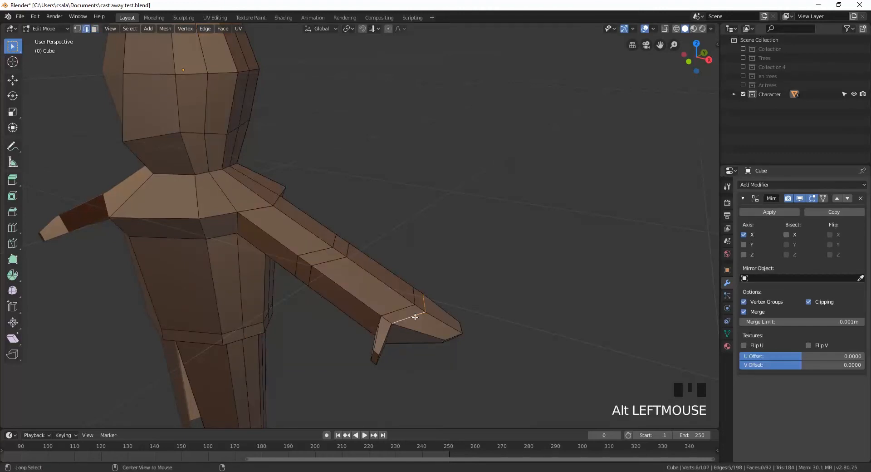
middle_click_drag(414, 317, 381, 271)
scroll(367, 255, "up", 1, "shift")
left_click(368, 254, "shift")
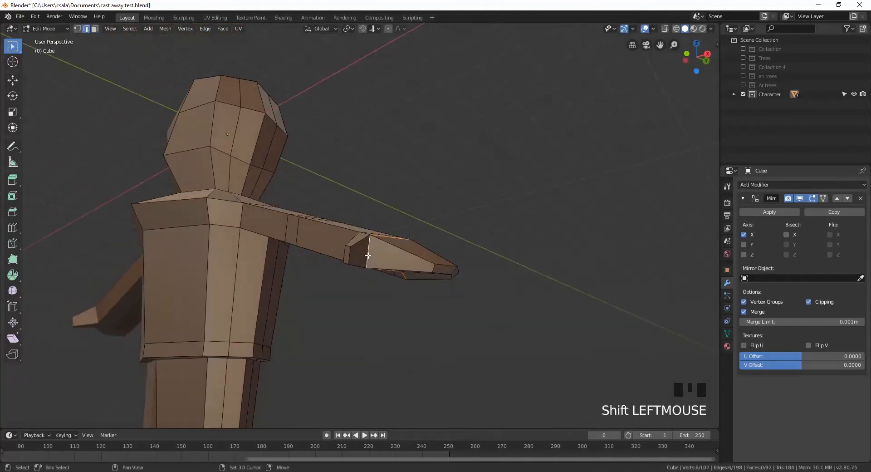
middle_click_drag(458, 299, 478, 302)
key("s")
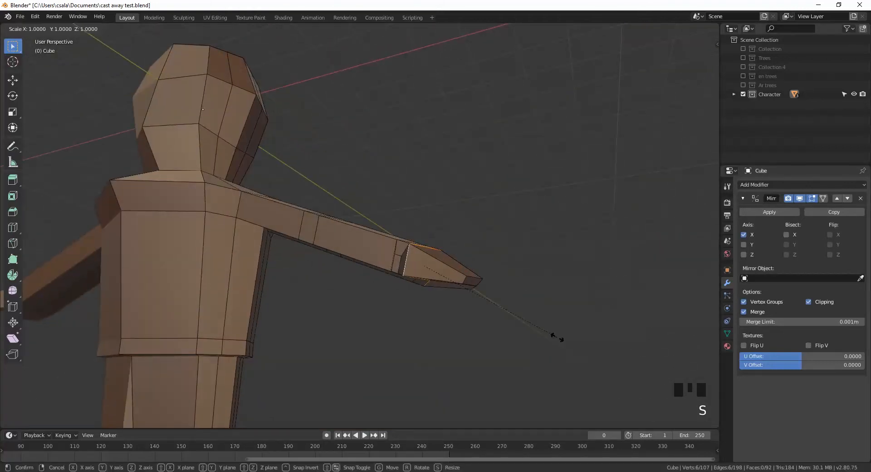
key("z")
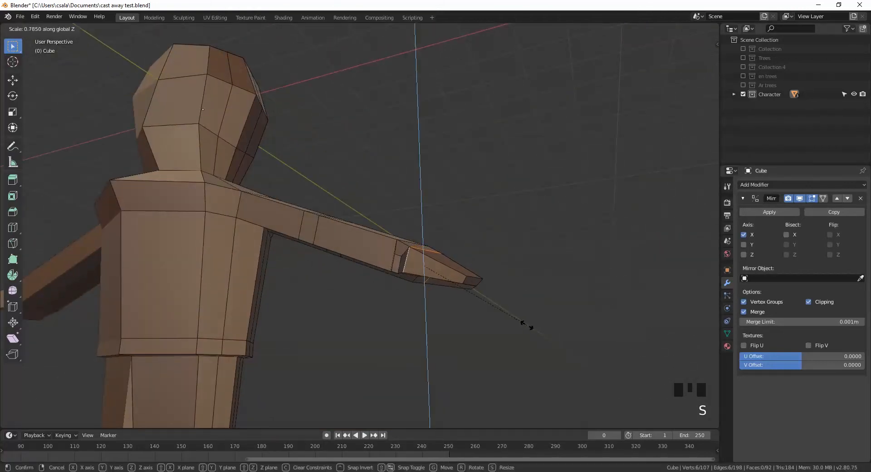
left_click(503, 312)
middle_click_drag(503, 313, 526, 295)
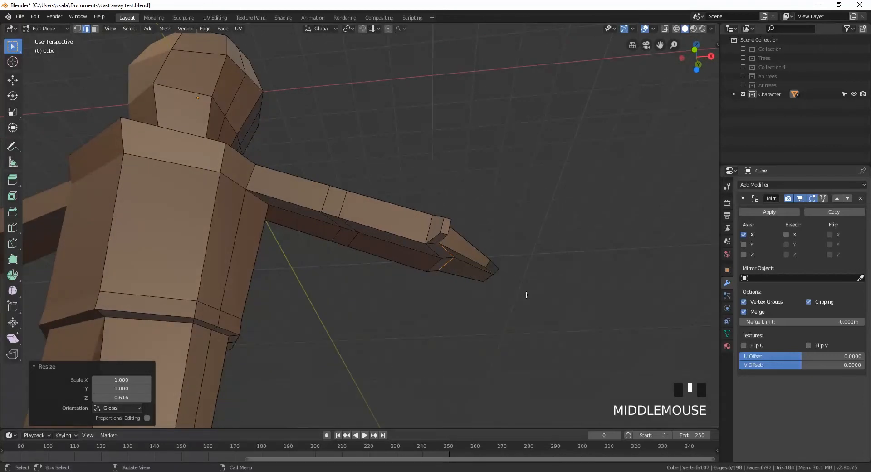
key("s")
key("z")
key("0")
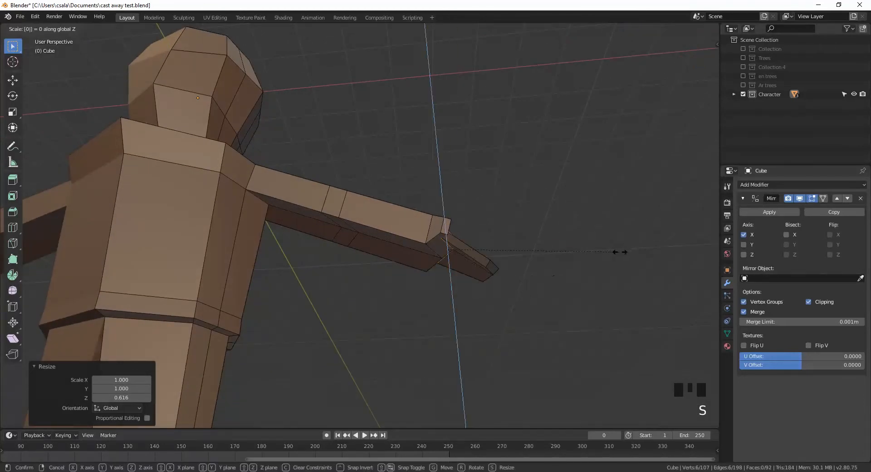
right_click(617, 254)
middle_click_drag(615, 257, 593, 285)
key("s")
key("z")
key("0")
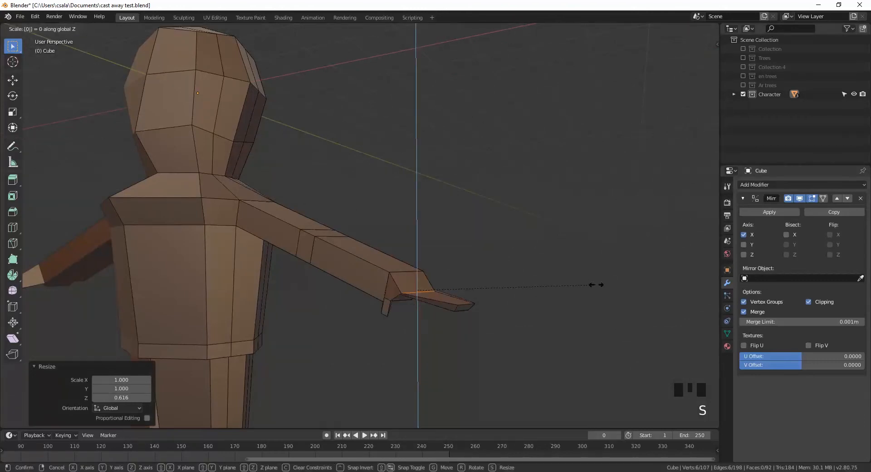
left_click(566, 295)
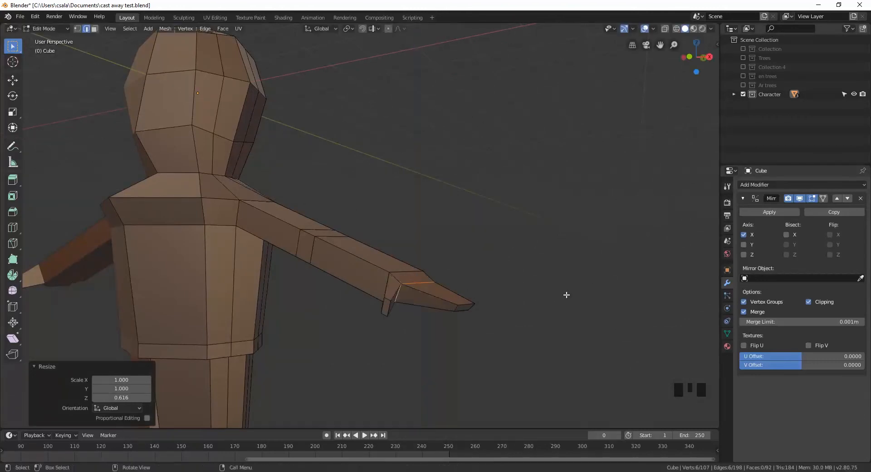
Step: Scale the edges around the base of the fingers to about 0.69 along Z
middle_click_drag(502, 256, 502, 261)
key("s")
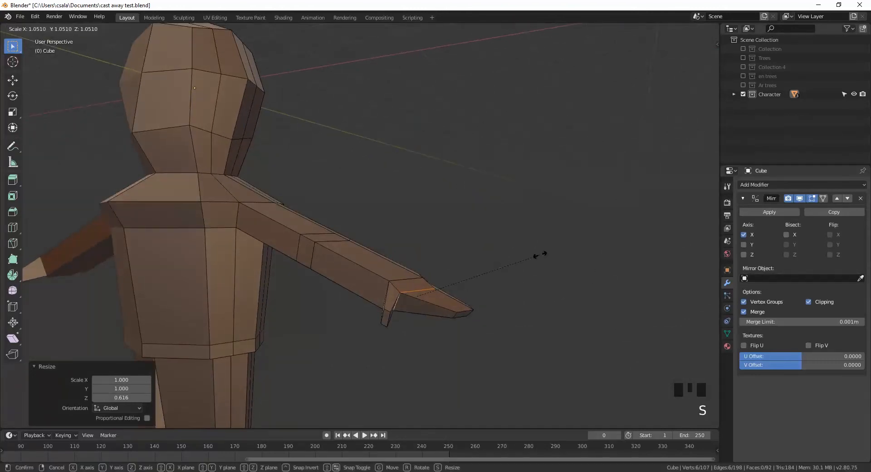
key("z")
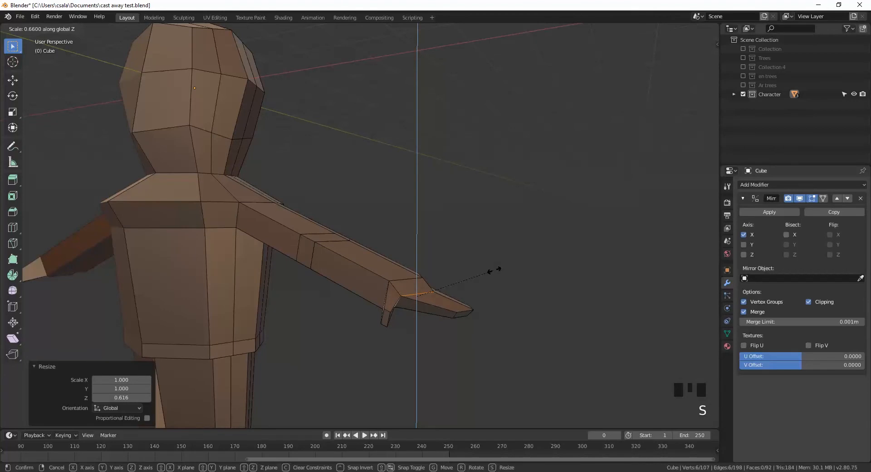
left_click(497, 268)
Step: Select the edge loop around the wrist and scale it down along Z
middle_click_drag(500, 247, 499, 282)
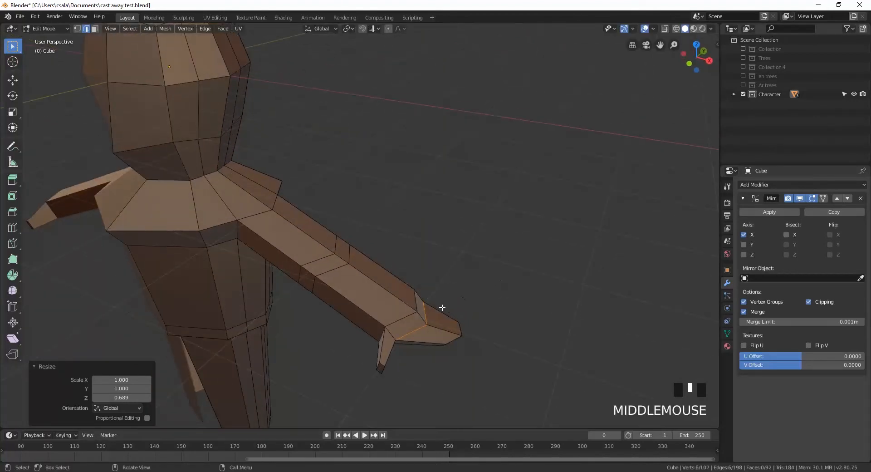
left_click(414, 311, "alt")
mouse_move(414, 311)
middle_mouse_down()
mouse_move(495, 264)
mouse_move(350, 274)
mouse_move(335, 286)
mouse_move(415, 297)
middle_mouse_up()
left_click(466, 283, "shift")
key("s")
key("z")
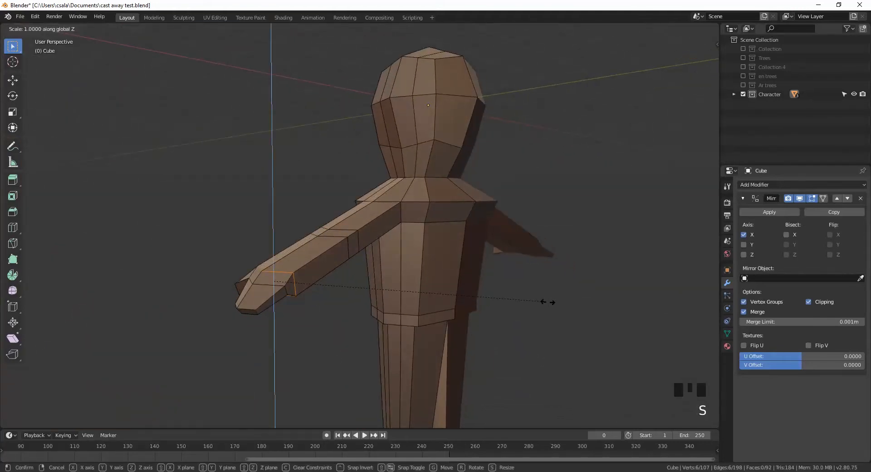
left_click(488, 285)
Step: Select the whole elbow section in wireframe shading and scale it to about 0.92 along Z and about 0.79 overall
middle_click_drag(482, 286, 453, 237)
left_click_drag(420, 162, 331, 329)
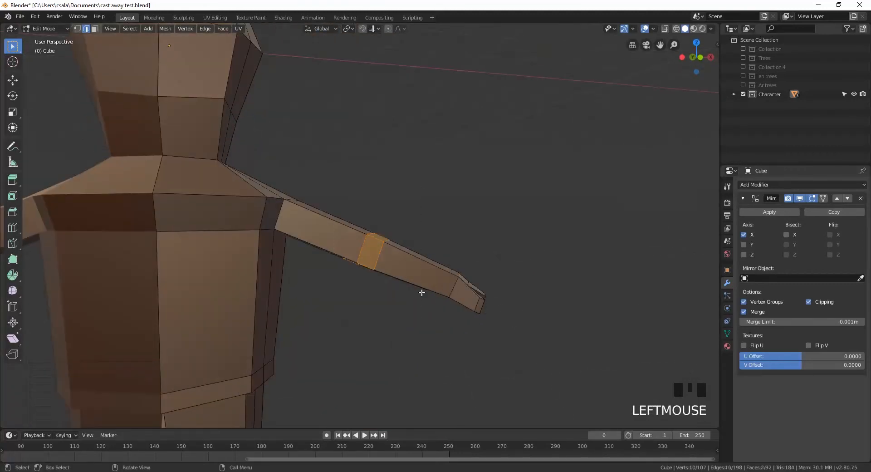
middle_click_drag(422, 293, 496, 232)
key("shift+z")
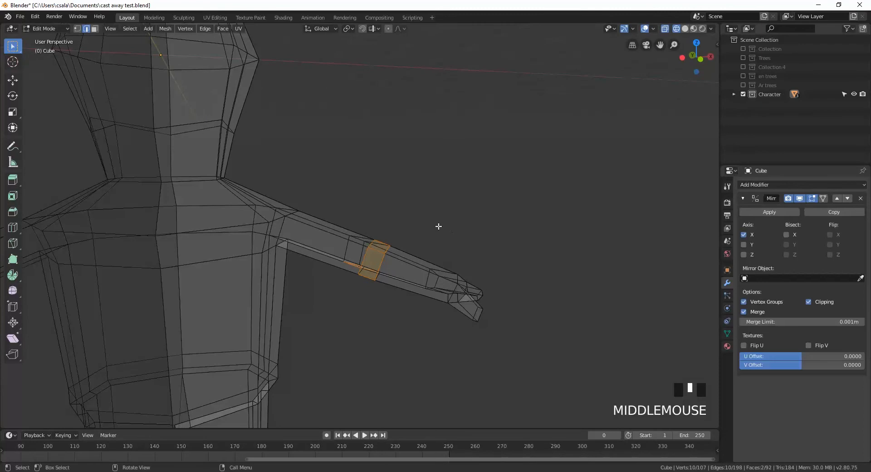
left_click_drag(414, 185, 334, 344)
middle_click_drag(334, 344, 545, 220)
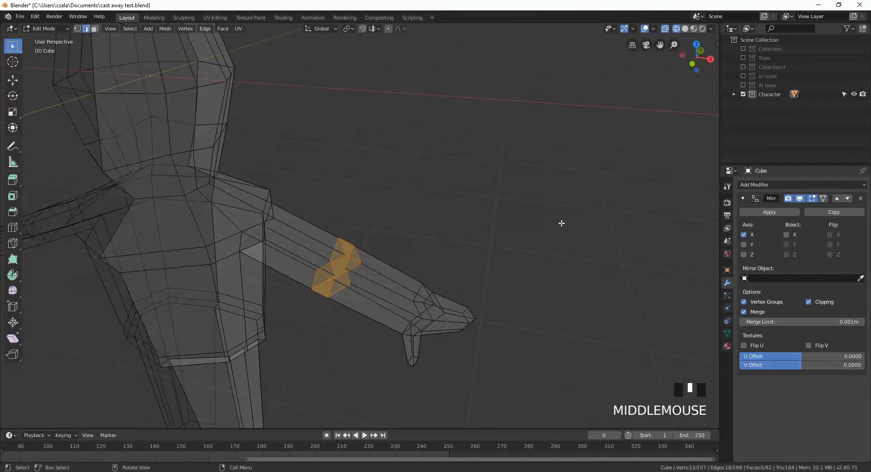
key("s")
key("z")
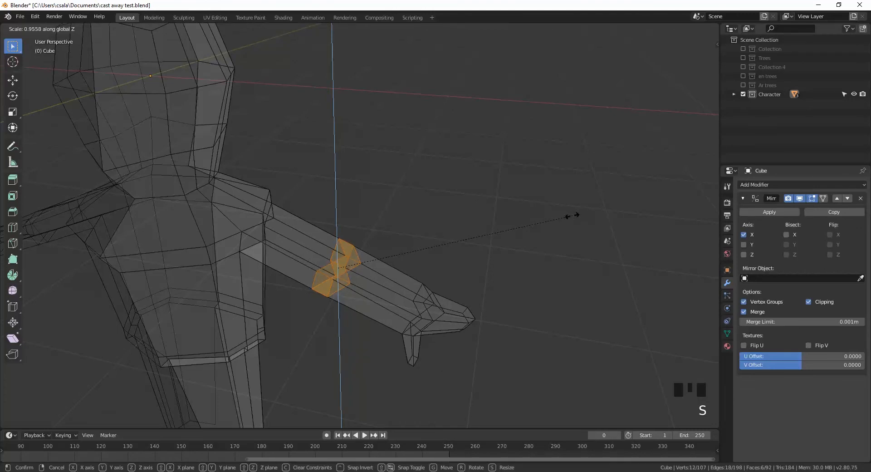
left_click(564, 218)
key("Escape")
key("s")
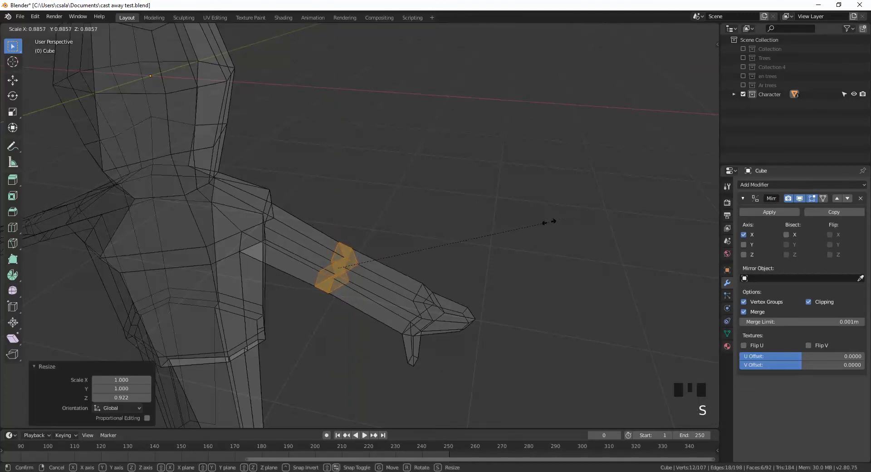
left_click(527, 227)
Step: Select the wrist edge loop and scale it uniformly to about 0.64
middle_click_drag(505, 237, 415, 309)
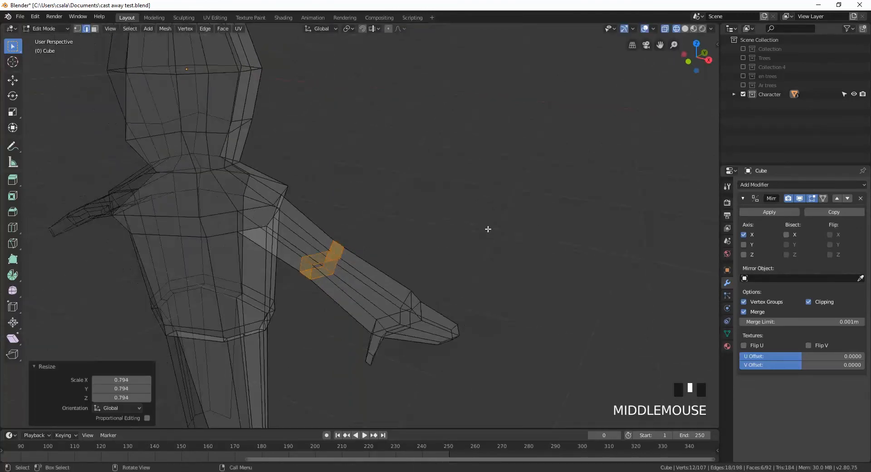
left_click(403, 310, "alt")
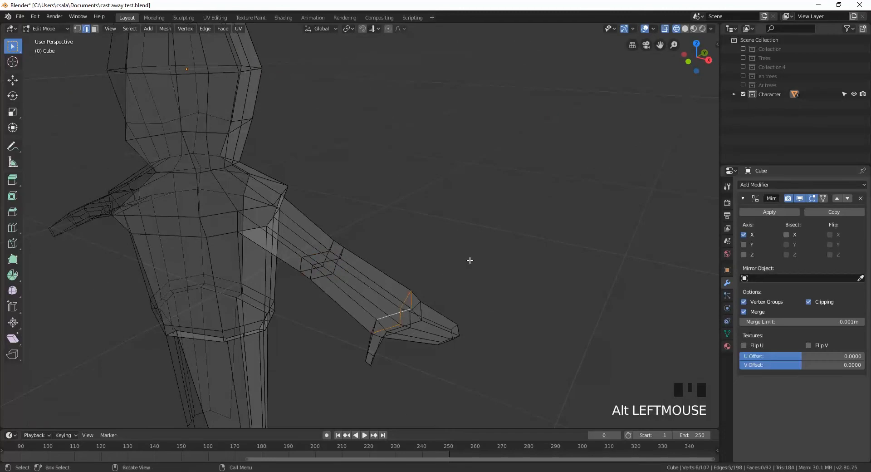
key("s")
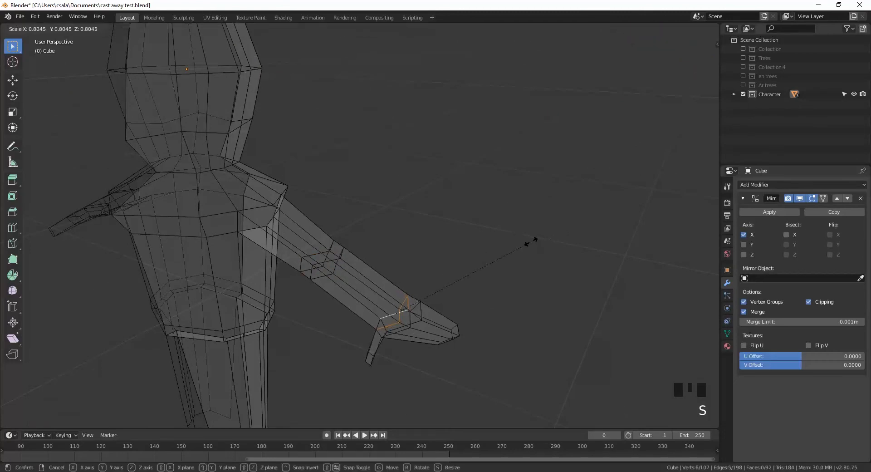
left_click(503, 254)
middle_click_drag(503, 254, 449, 327)
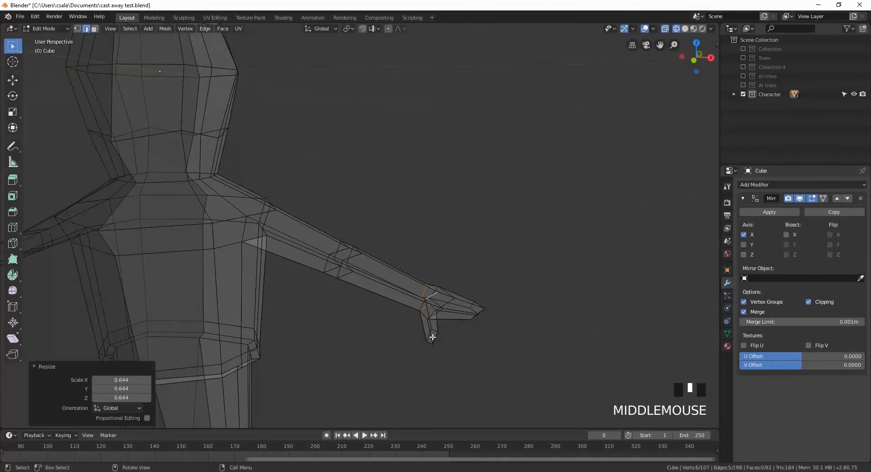
Step: Move the thumb's end face about 0.38 m along X, 0.08 m along Y and 0.04 m along Z
key("3")
left_click(432, 336)
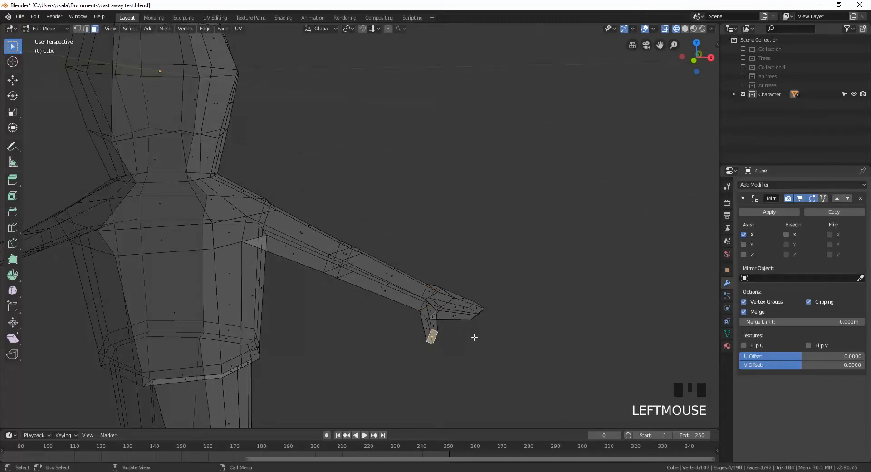
key("g")
left_click(492, 336)
middle_click_drag(491, 336, 406, 354)
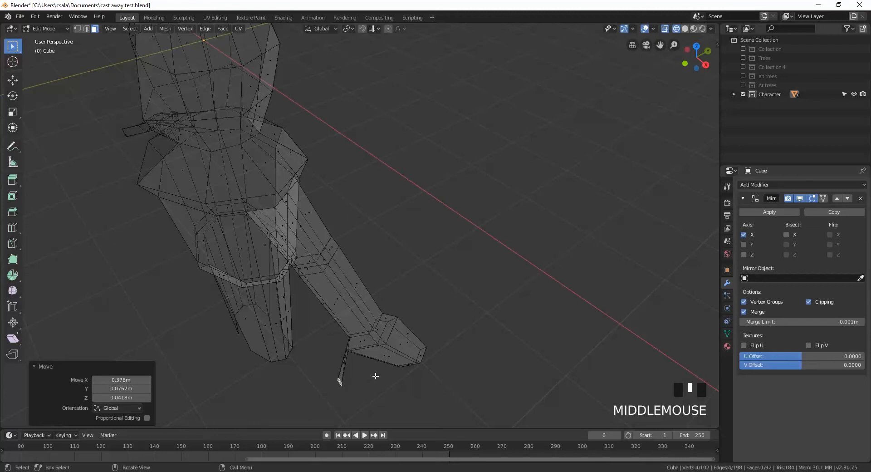
Step: Shift the thumb's end face about -0.23 m in X, -0.14 m in Y and 0.11 m in Z, rotate it 16°, and restore solid shading
key("g")
left_click(364, 369)
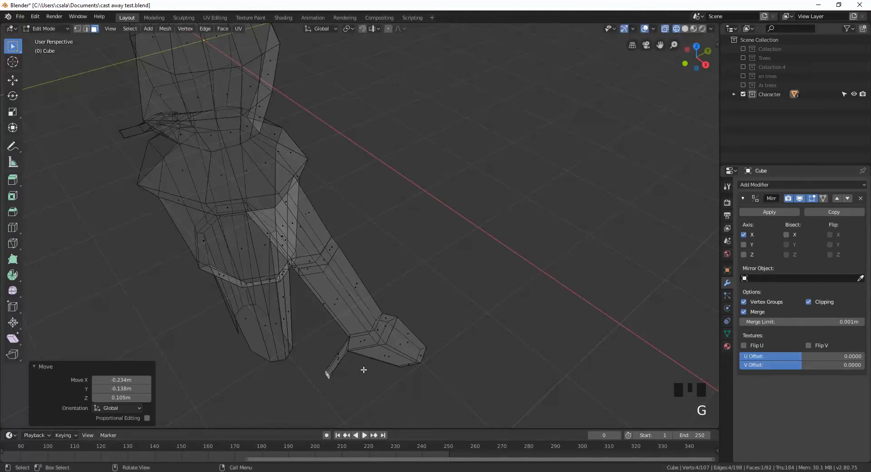
key("r")
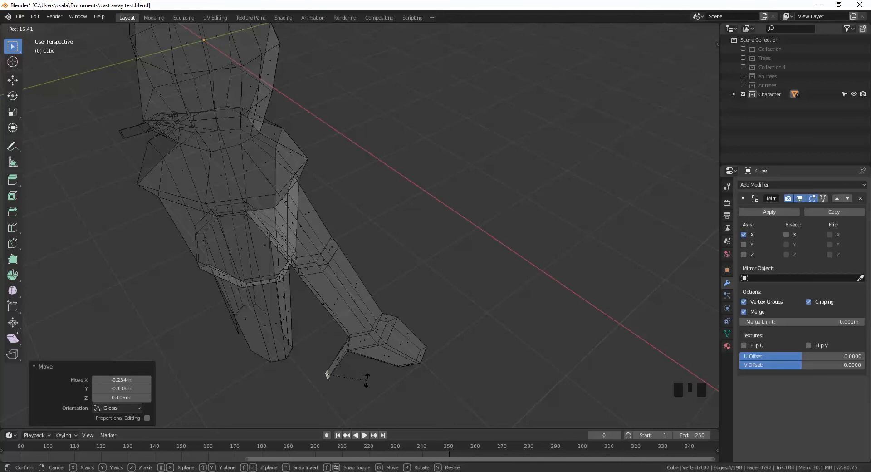
left_click(368, 380)
mouse_move(368, 380)
middle_mouse_down()
mouse_move(410, 346)
mouse_move(473, 320)
mouse_move(473, 340)
mouse_move(414, 352)
mouse_move(437, 317)
mouse_move(310, 254)
mouse_move(298, 270)
middle_mouse_up()
scroll(405, 333, "down", 3)
key("shift+z")
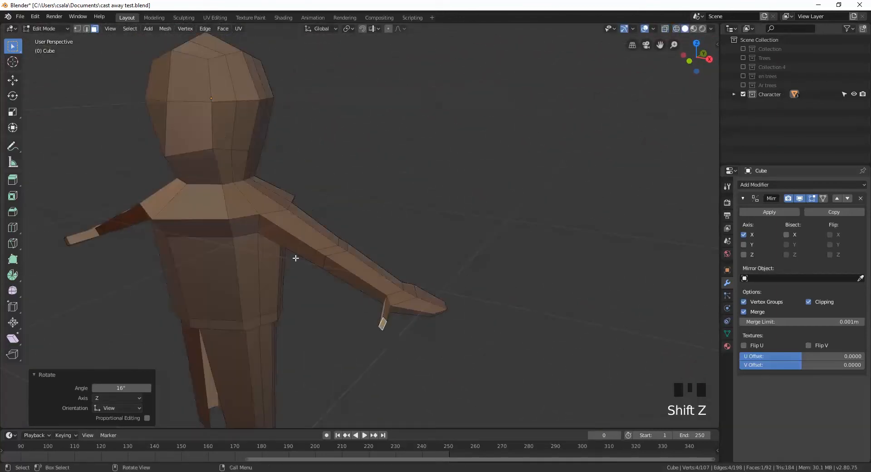
Step: Select the ring of edges where the arm meets the shoulder and scale it uniformly to about 0.83
left_click(289, 212, "alt")
key("2")
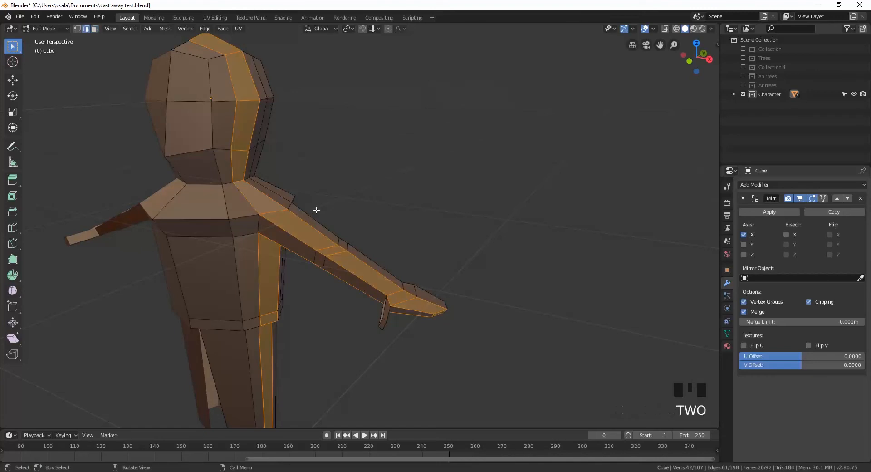
left_click(277, 213)
left_click(273, 210)
left_click(288, 206, "alt+shift")
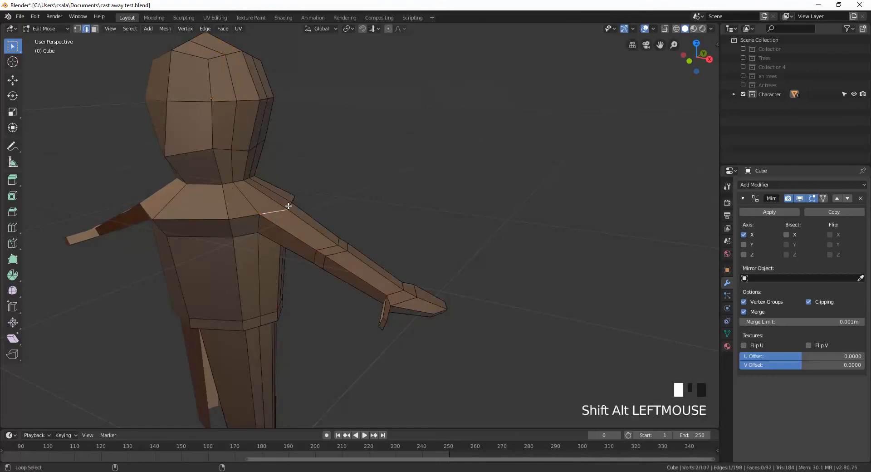
left_click(260, 224, "shift")
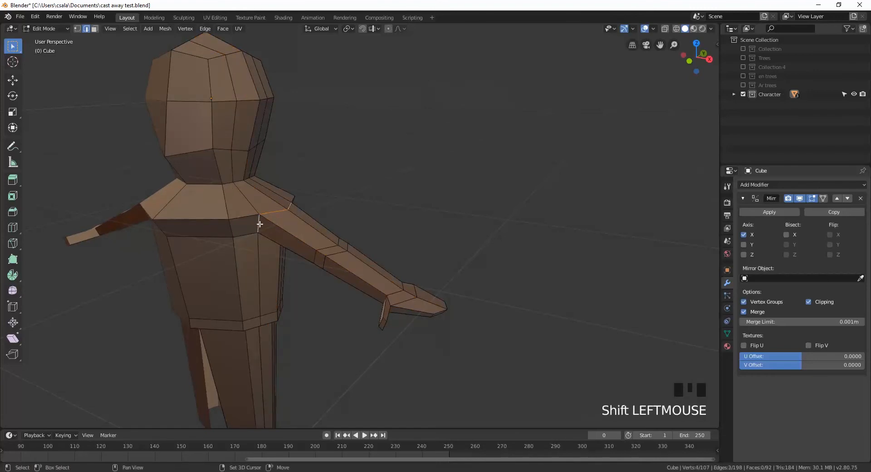
middle_click_drag(258, 224, 255, 202)
left_click(297, 259, "shift")
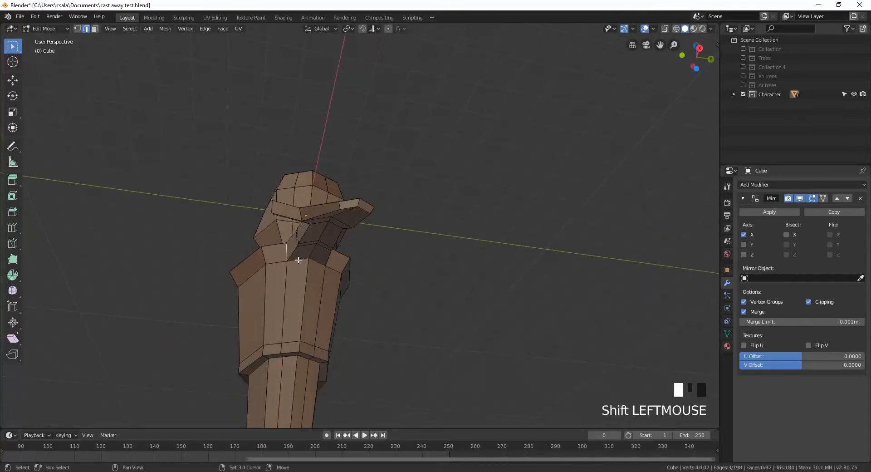
left_click(312, 260, "shift")
middle_click_drag(396, 227, 362, 237)
scroll(389, 222, "up", 1, "shift")
left_click(364, 216, "shift")
key("s")
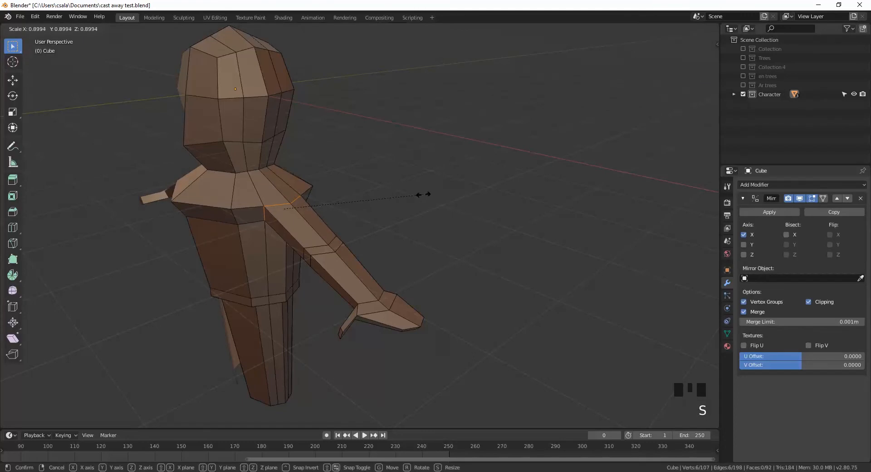
left_click(412, 193)
middle_click_drag(413, 194, 484, 183)
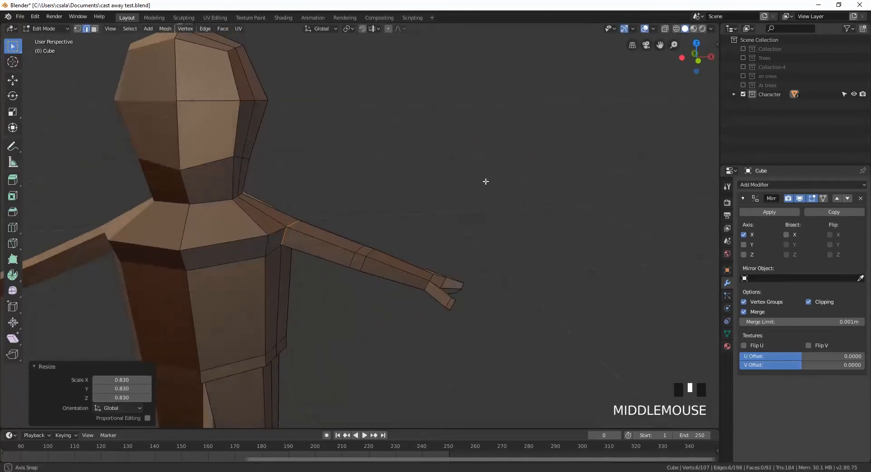
Step: Move the shoulder edge ring about -0.27 m along X, 0.06 m along Y and 0.10 m along Z
key("g")
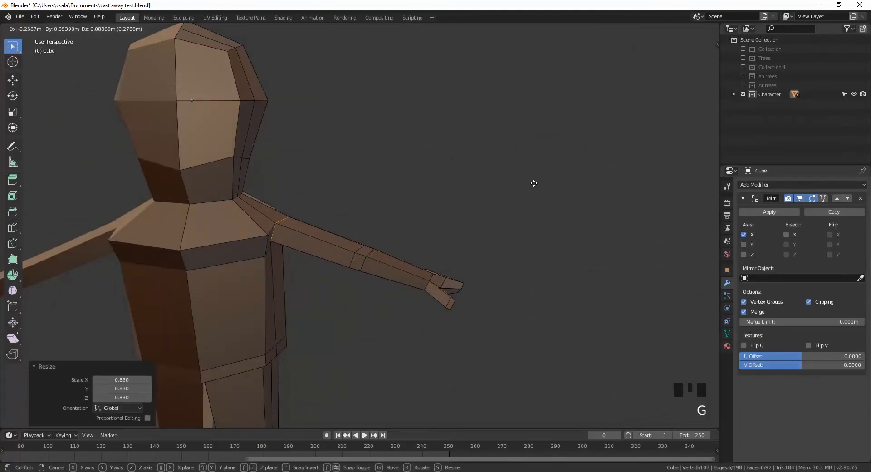
left_click(534, 182)
mouse_move(529, 202)
middle_mouse_down()
mouse_move(556, 203)
mouse_move(564, 181)
mouse_move(584, 183)
mouse_move(575, 204)
mouse_move(515, 206)
mouse_move(521, 197)
middle_mouse_up()
scroll(484, 225, "down", 2)
Step: Fill the open inner side of the leg with a face between its front and back edges
middle_click_drag(483, 226, 404, 272)
key("2")
left_click(331, 262, "shift")
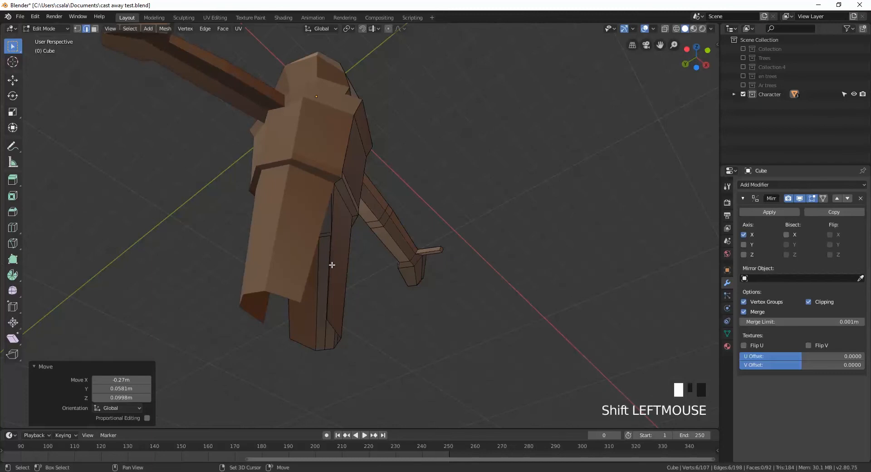
left_click(290, 329, "shift")
key("f")
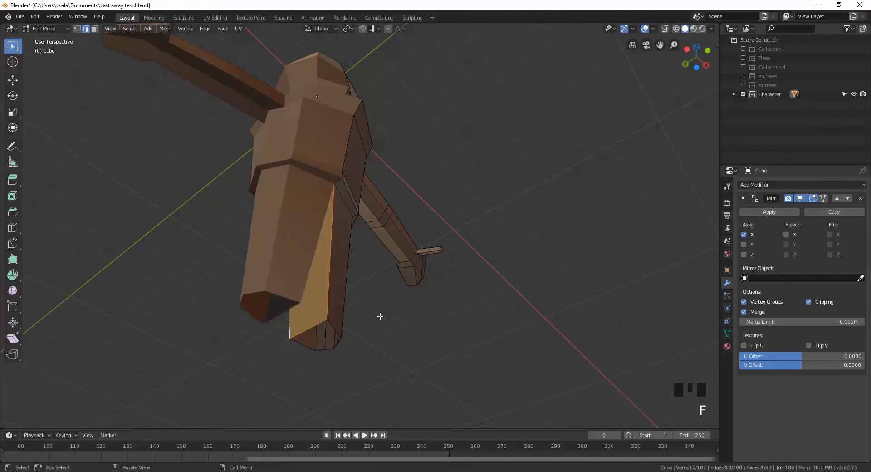
middle_click_drag(376, 317, 407, 346)
Step: Add two edge loops around the knee with slide factors of about 0.16 and 0.65
left_click(350, 348)
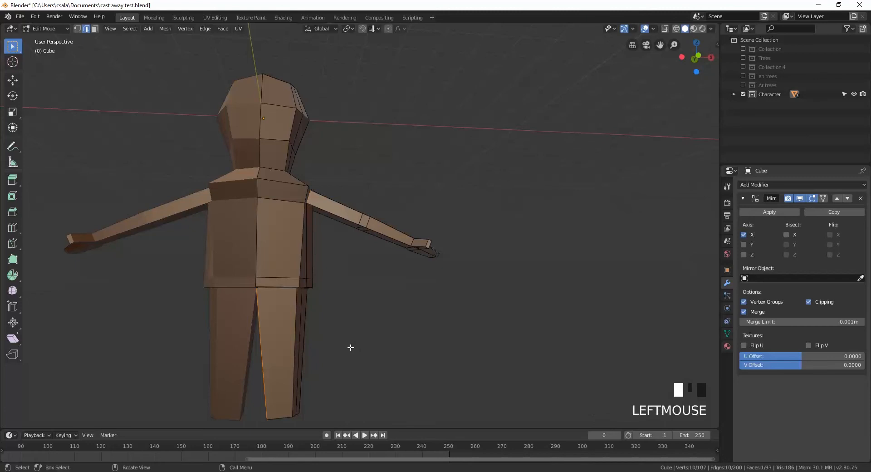
key("ctrl+r")
left_click(312, 347)
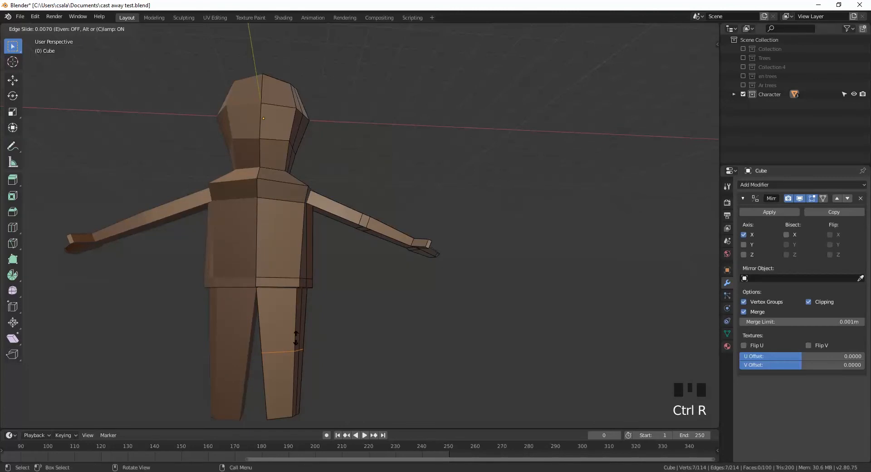
left_click(299, 330)
key("ctrl+r")
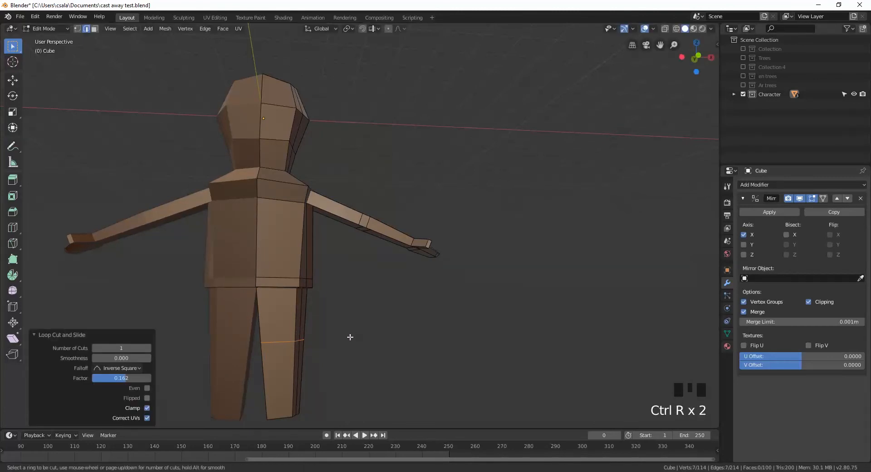
left_click(294, 354)
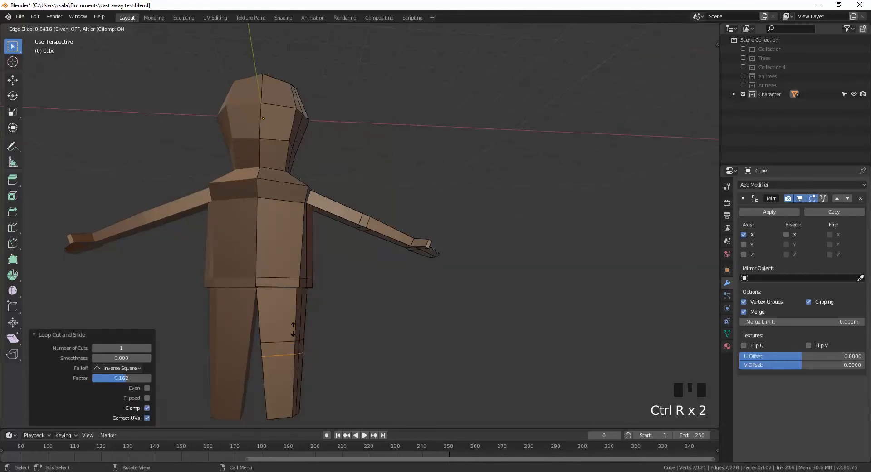
left_click(294, 329)
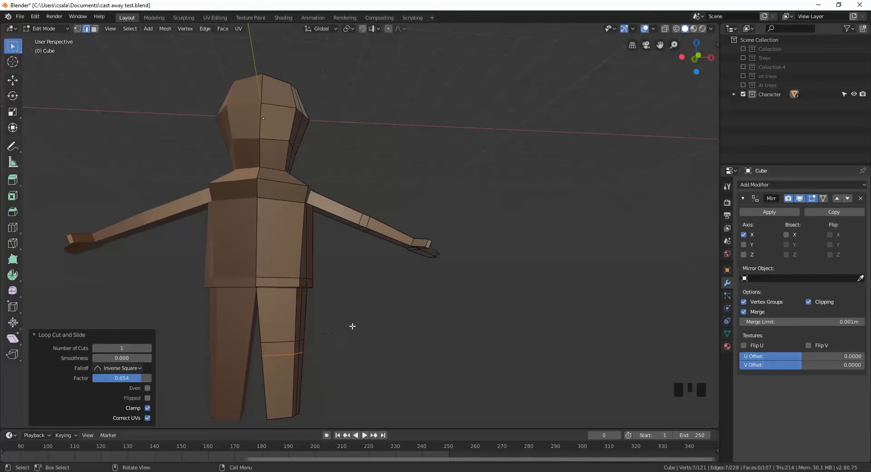
Step: Slide the upper knee edge loop down toward the lower one with a factor of about -0.36
left_click(289, 342, "alt")
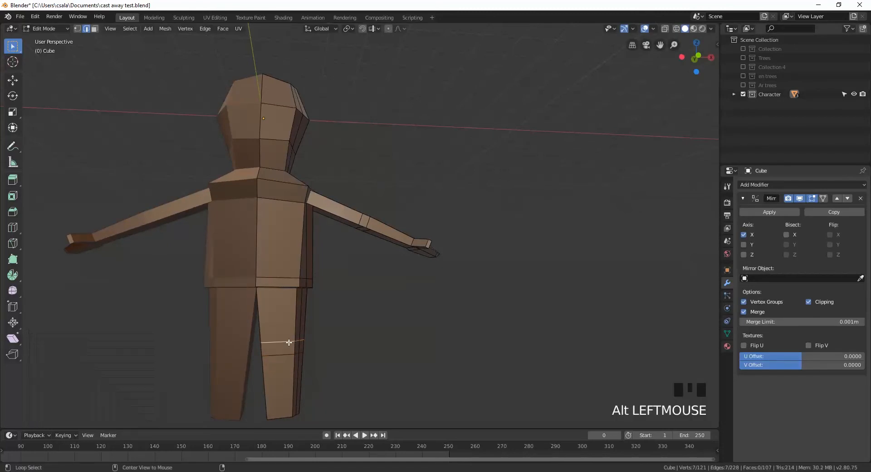
middle_click_drag(294, 340, 418, 327)
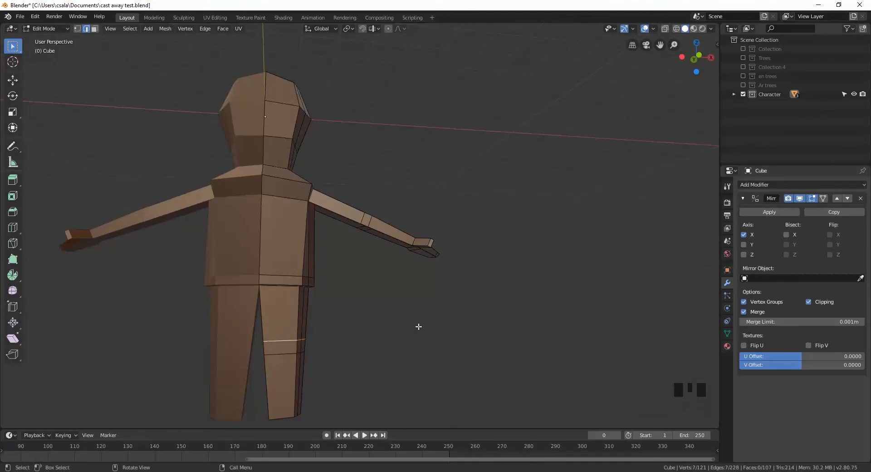
key("g")
key("g")
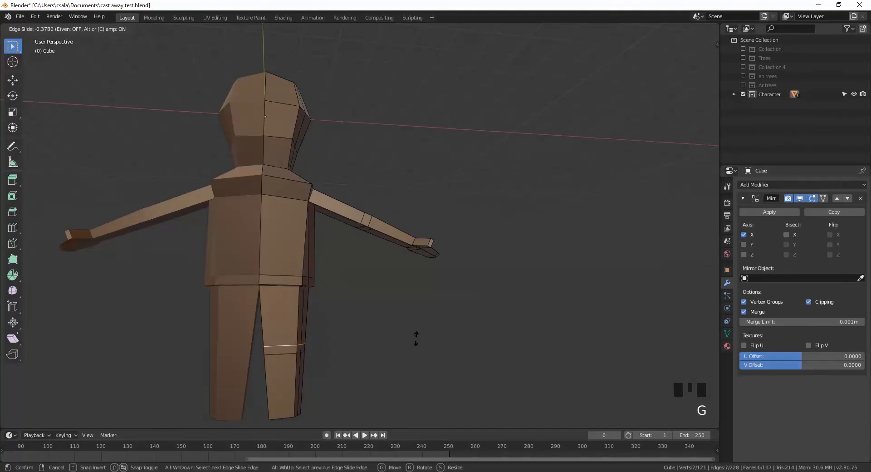
left_click(416, 338)
scroll(379, 356, "down", 2)
middle_click_drag(373, 357, 316, 307)
key("Caps_Lock")
key("Caps_Lock")
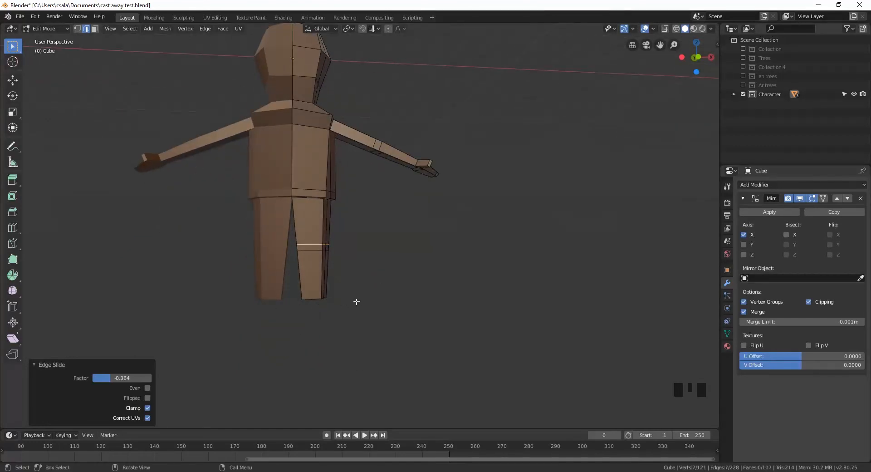
Step: Select the edge loop at the bottom of the leg in wireframe and extrude it slightly downward along Z
key("Tab")
key("shift+z")
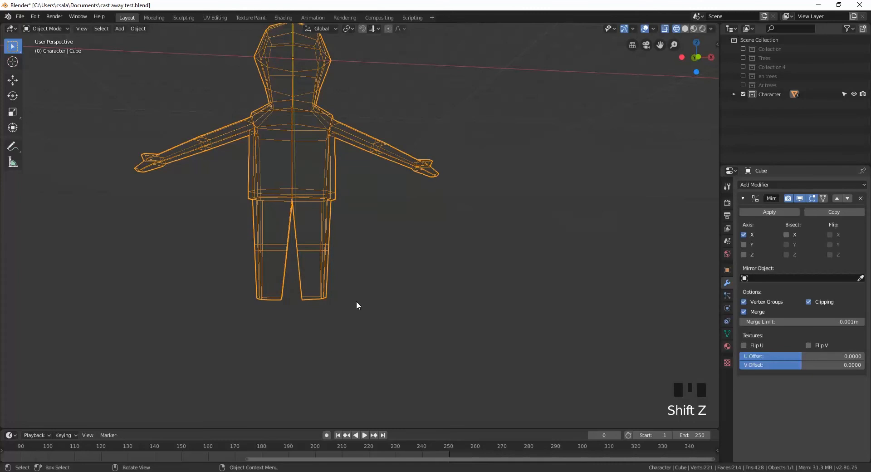
key("Tab")
key("KP_1")
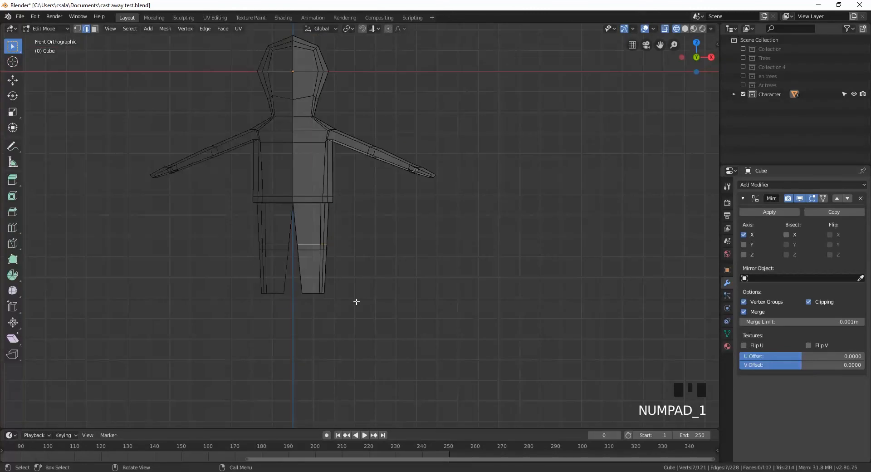
scroll(359, 299, "up", 3)
middle_click_drag(387, 290, 413, 261, "shift")
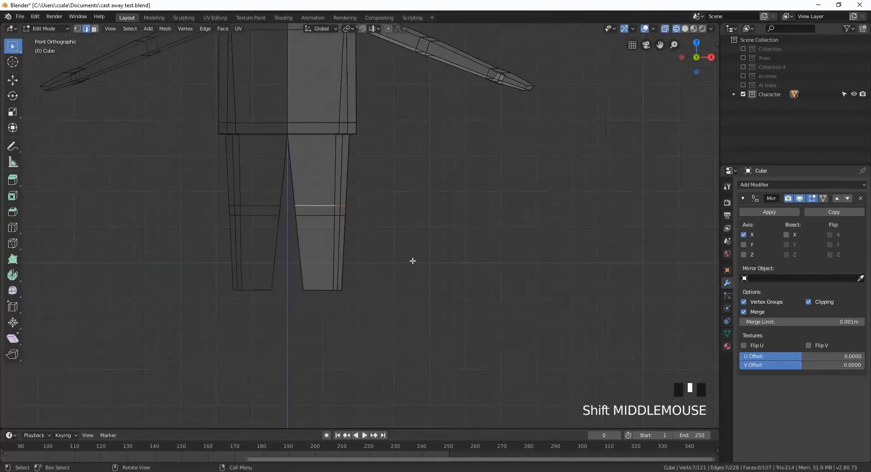
left_click(323, 290, "alt")
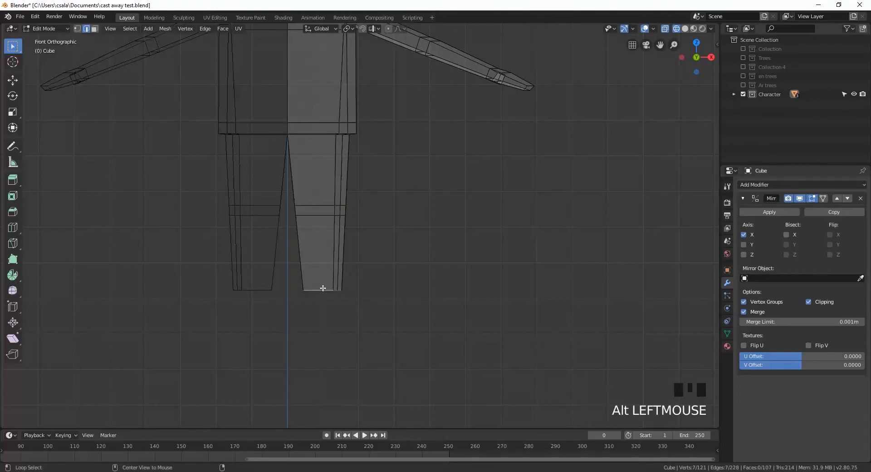
middle_click_drag(380, 306, 398, 303)
scroll(398, 302, "down", 2)
key("e")
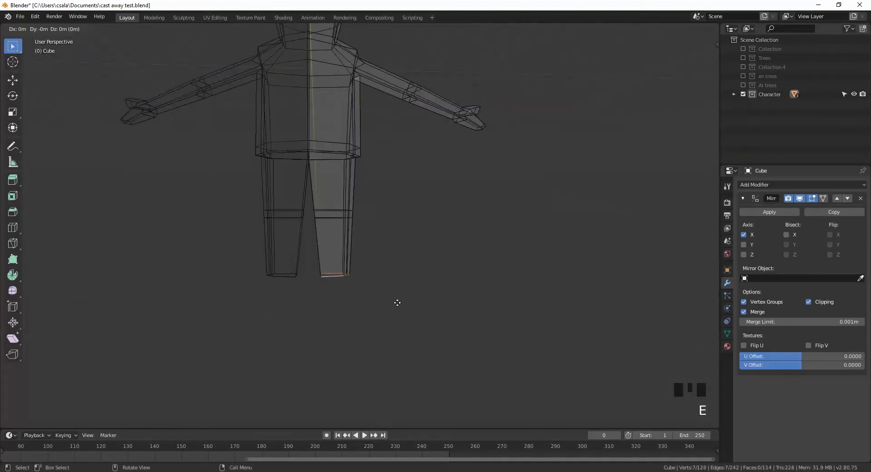
key("z")
left_click(396, 307)
Step: Extrude the front face of the new ankle strip forward by about 0.80 m to form the foot
middle_click_drag(418, 288, 345, 293)
left_click(316, 287)
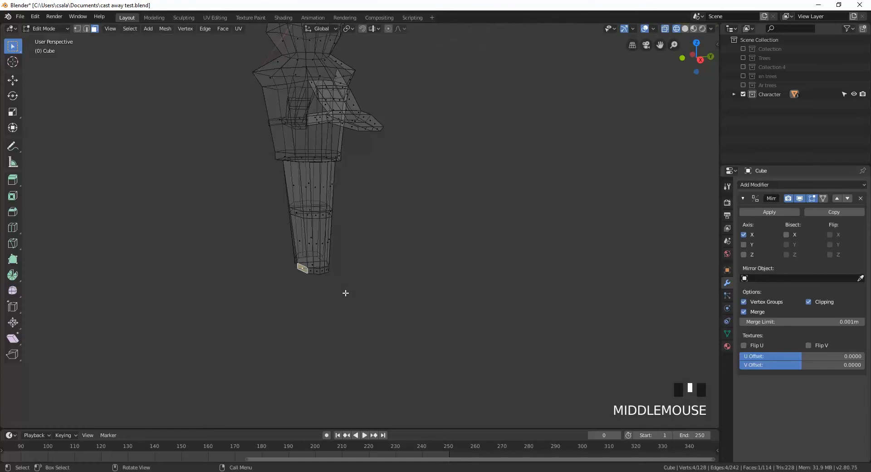
key("e")
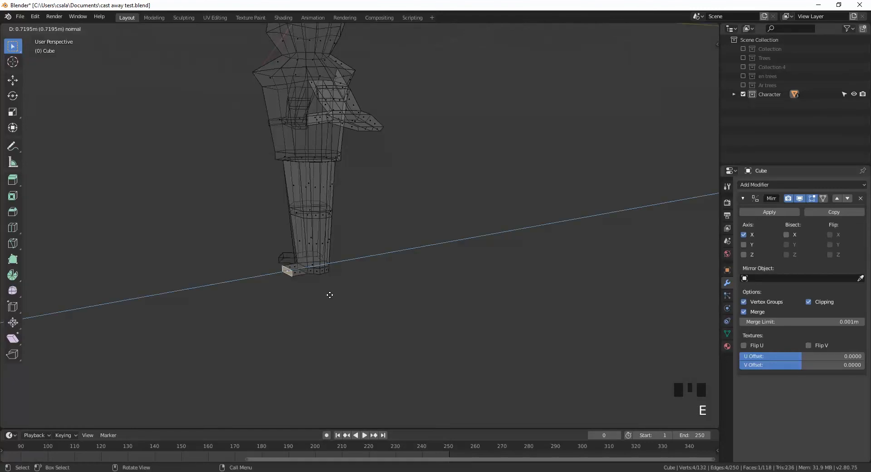
left_click(328, 296)
middle_click_drag(414, 294, 303, 288)
scroll(393, 293, "down", 1)
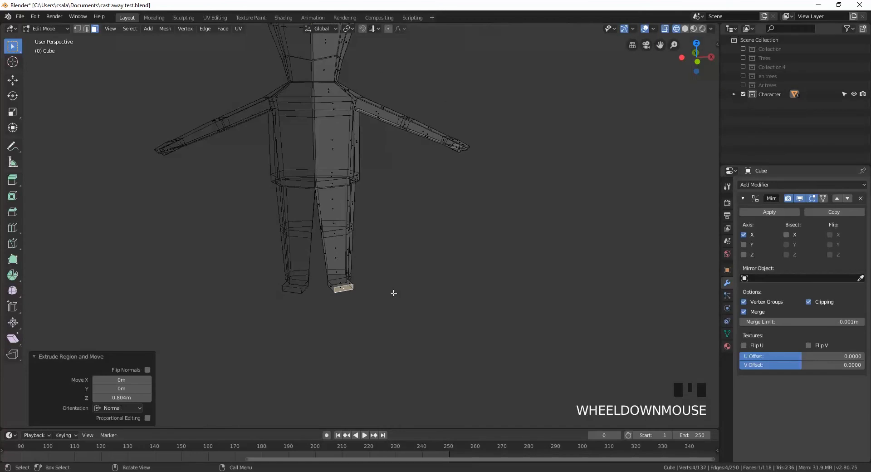
Step: In solid shading, move the toe face about -0.18 m along X and scale it uniformly to about 0.90
key("shift+z")
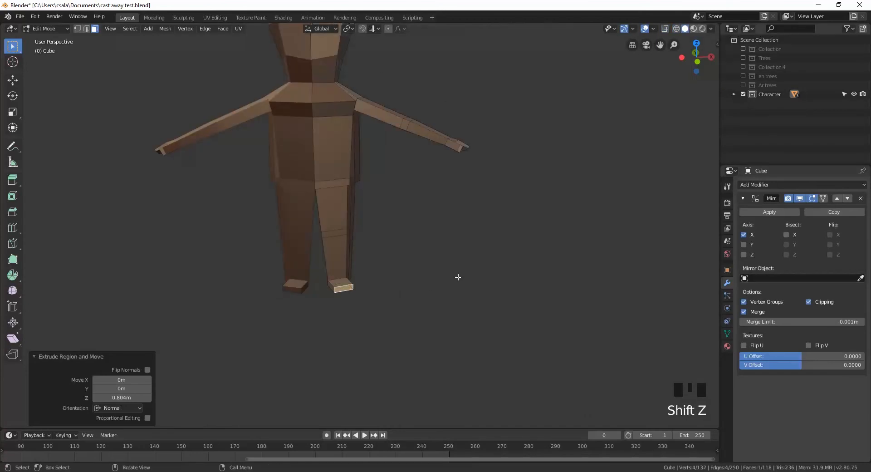
key("g")
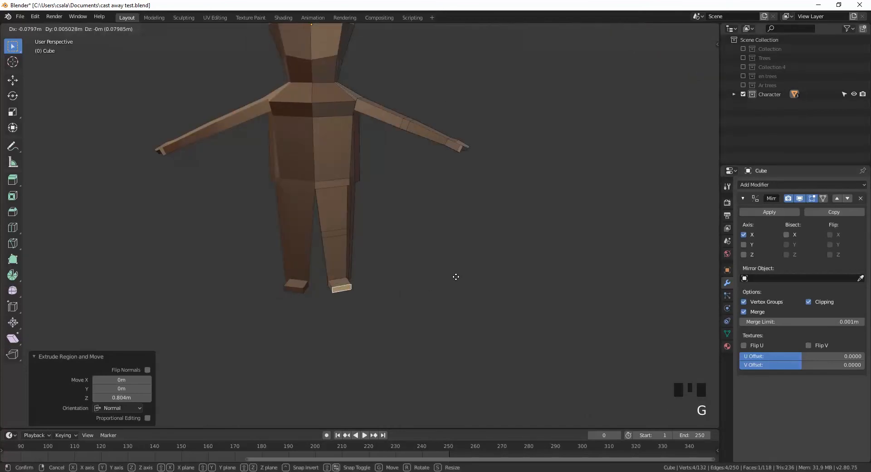
key("x")
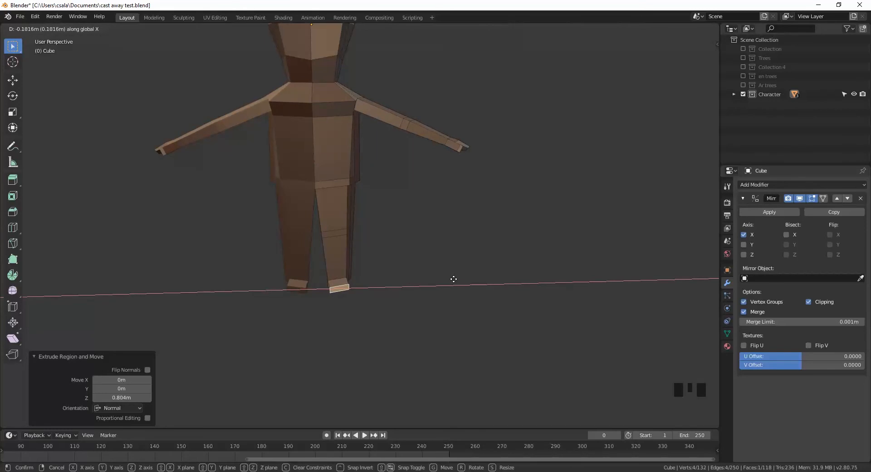
left_click(454, 279)
key("s")
left_click(463, 279)
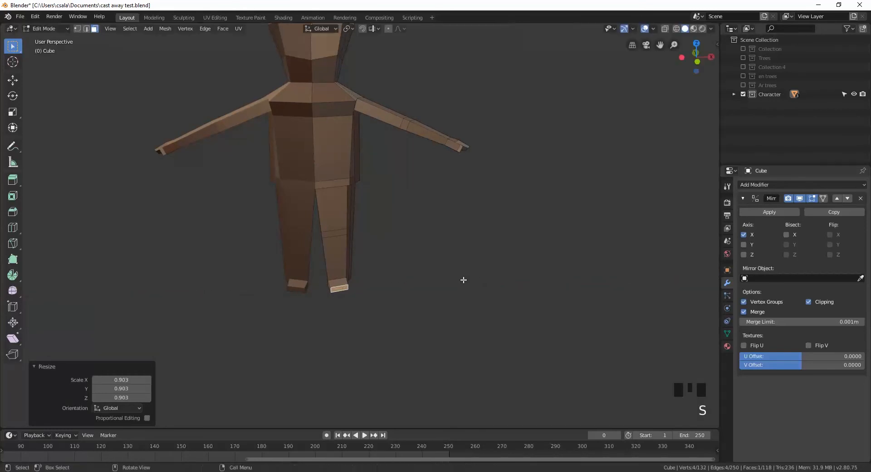
Step: Add a centred vertical loop cut along the inner side of the leg with a slide factor of 0
middle_click_drag(444, 281, 461, 233)
scroll(336, 239, "up", 2)
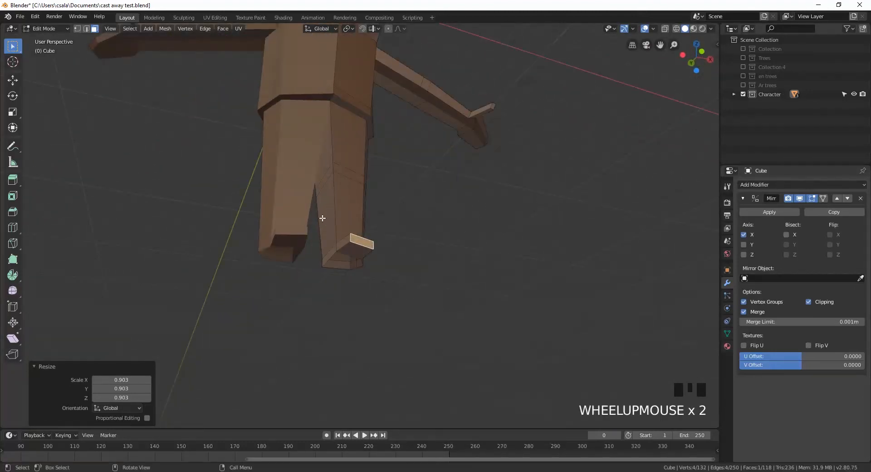
key("ctrl+r")
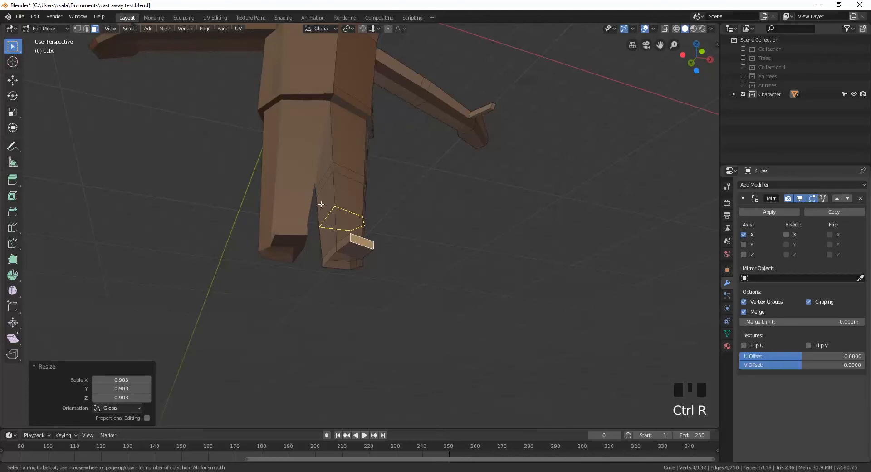
left_click(320, 188)
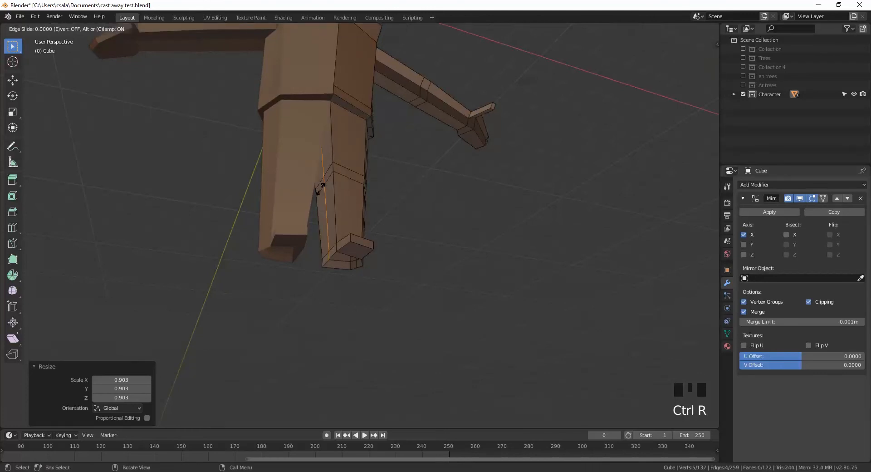
right_click(344, 205)
Step: Move the new inner-leg edges about -0.11 m along X and 0.05 m along Z to round the leg
middle_click_drag(436, 215, 424, 217)
key("g")
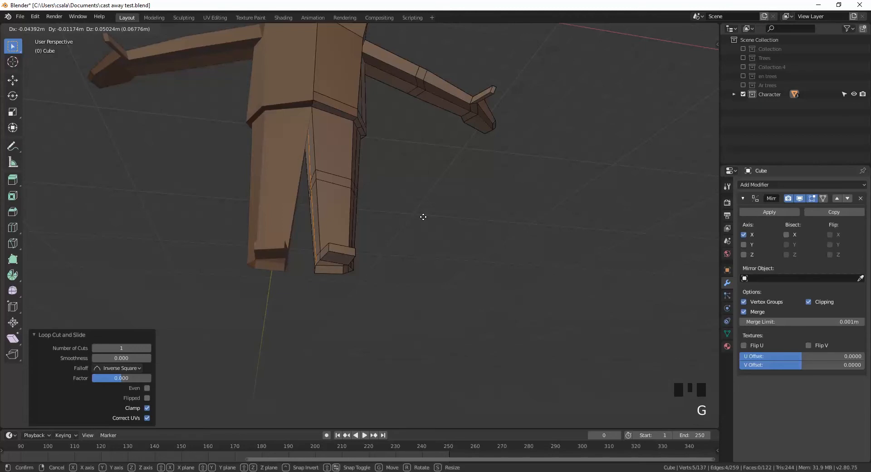
left_click(422, 217)
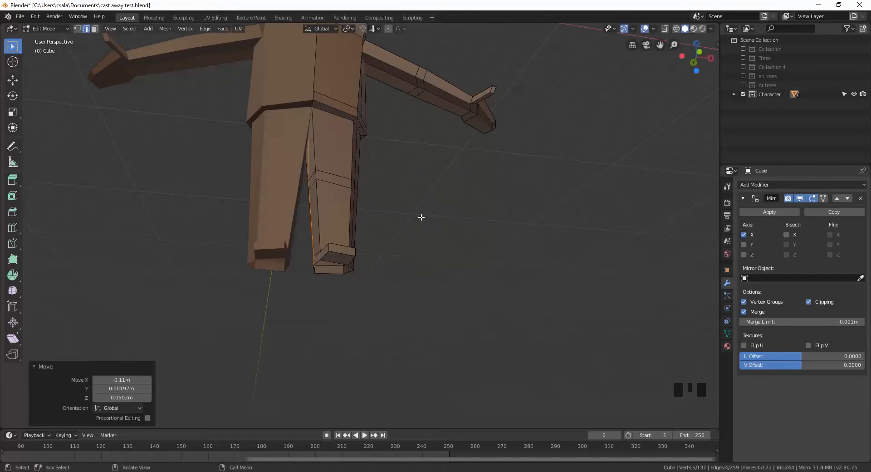
Step: Examine the legs, feet and overall body proportions from the front, side and back
middle_click_drag(421, 217, 307, 202)
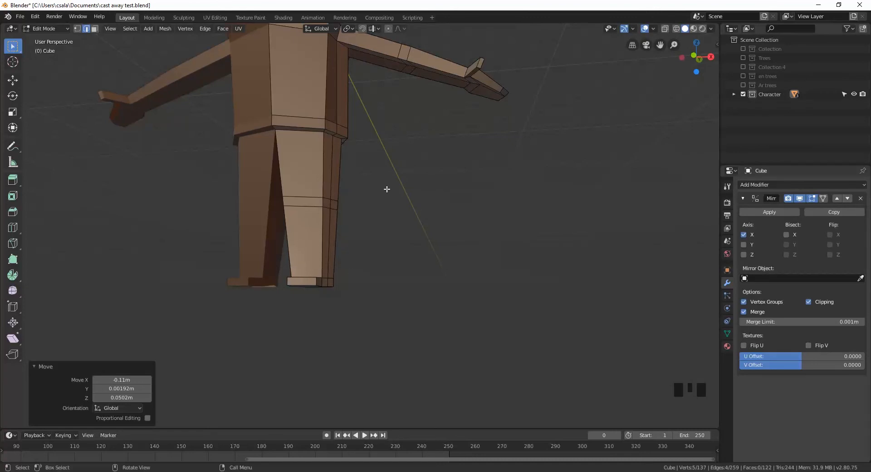
middle_click_drag(387, 189, 303, 254)
left_click(311, 248)
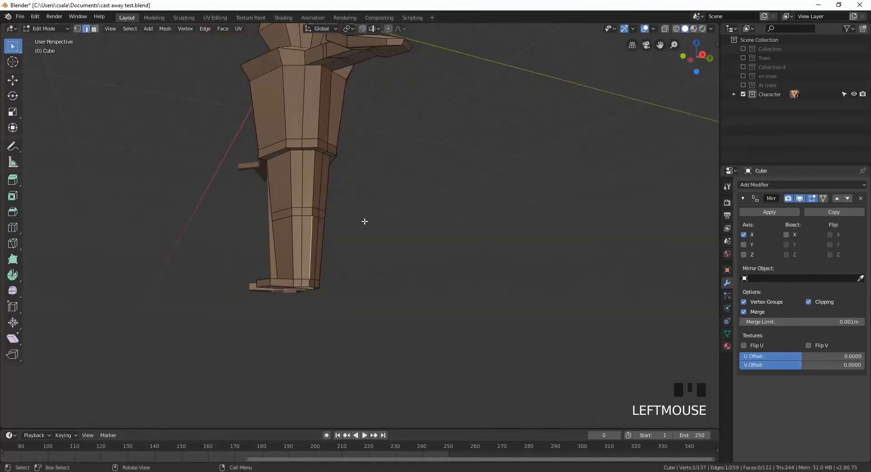
scroll(368, 218, "down", 1)
middle_click_drag(366, 156, 395, 247, "shift")
scroll(396, 300, "down", 1)
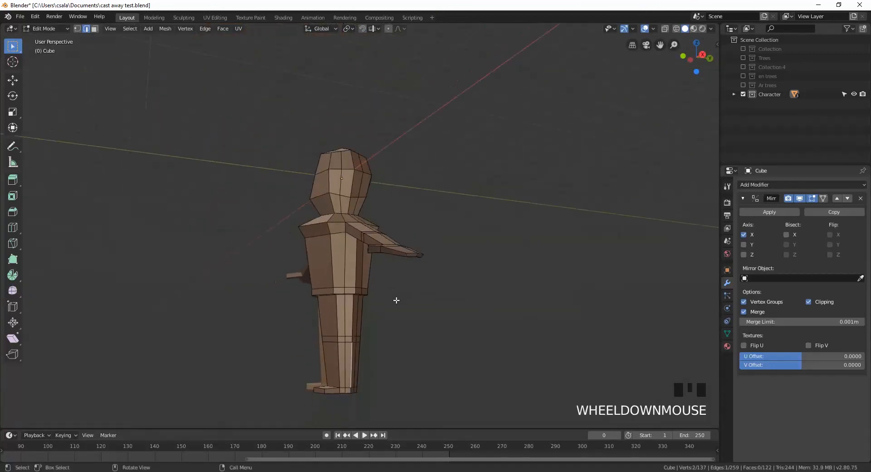
middle_click_drag(397, 300, 488, 332)
scroll(477, 316, "up", 2)
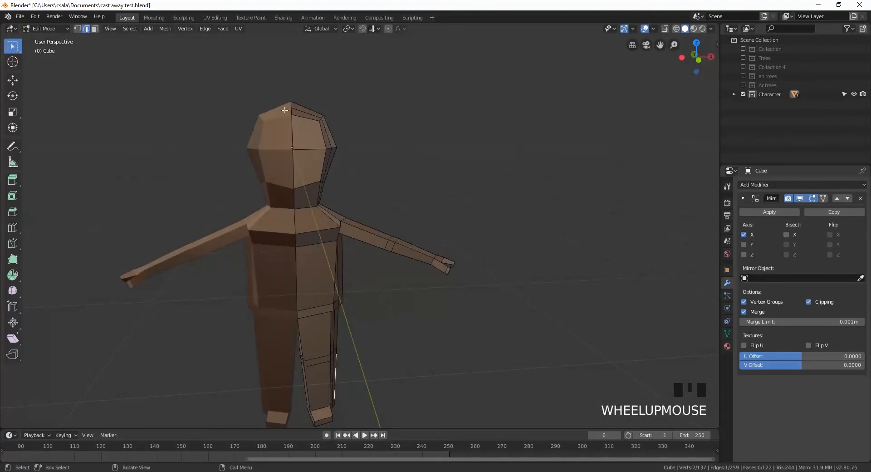
middle_click_drag(382, 192, 309, 155)
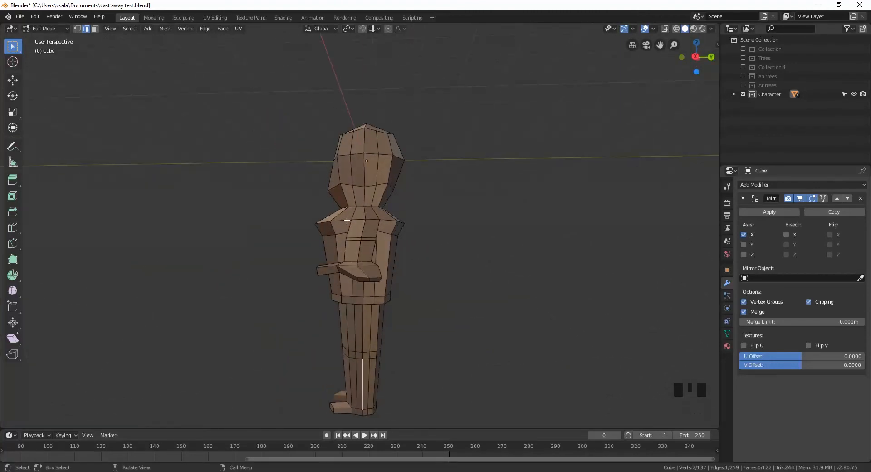
Step: Select the edge loop across the top of the shoulders and scale it along Y to about 0.73
left_click(389, 221, "alt")
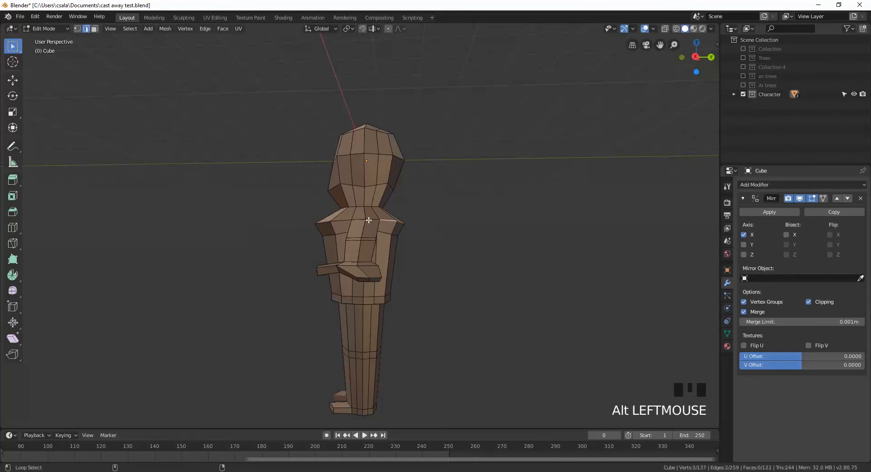
left_click(350, 218, "alt+shift")
left_click(339, 220, "alt+shift")
middle_click_drag(328, 222, 401, 217)
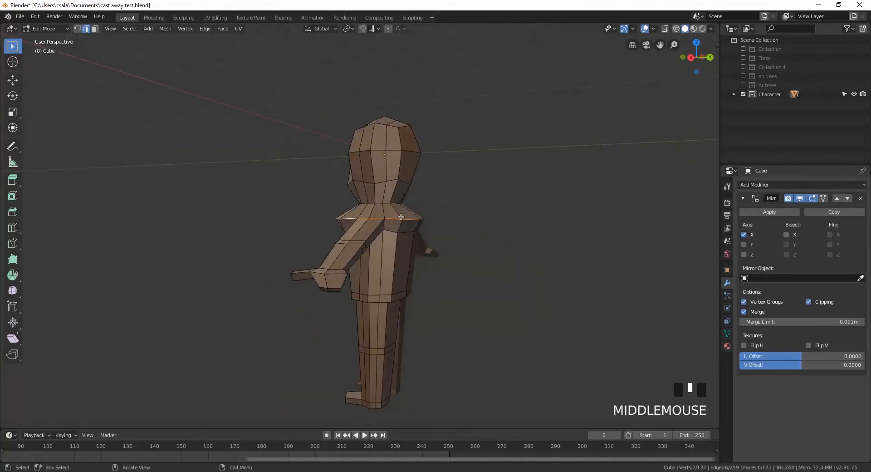
key("KP_3")
key("shift+z")
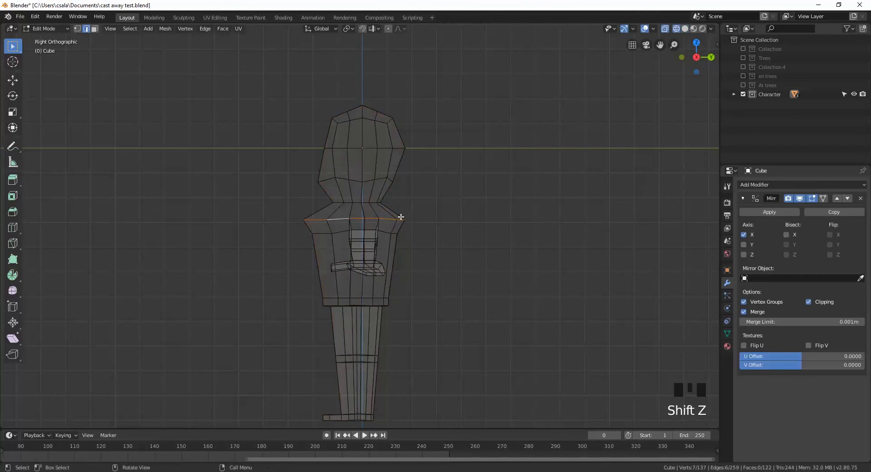
key("s")
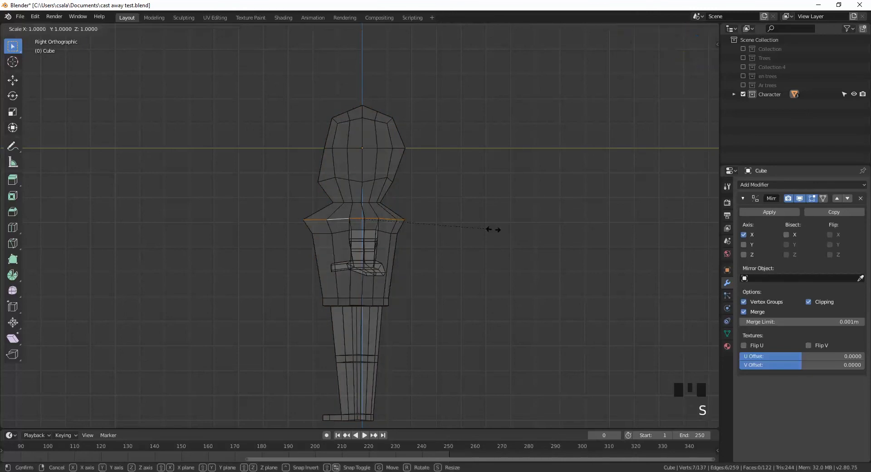
key("y")
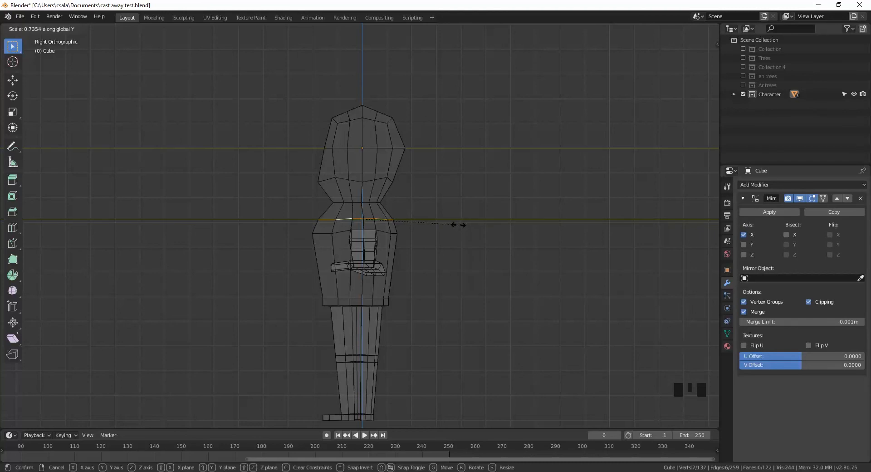
left_click(457, 225)
Step: Scale the shoulder edge loop uniformly to about 0.94
mouse_move(457, 224)
middle_mouse_down()
mouse_move(544, 229)
mouse_move(581, 207)
mouse_move(451, 217)
middle_mouse_up()
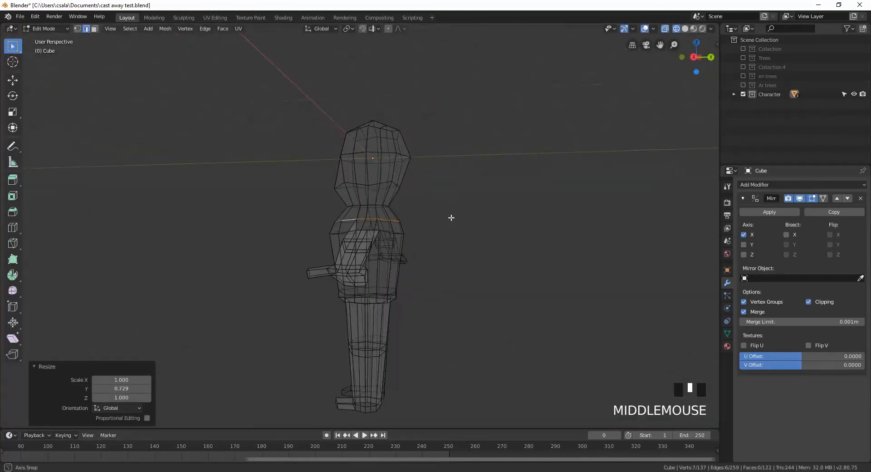
key("s")
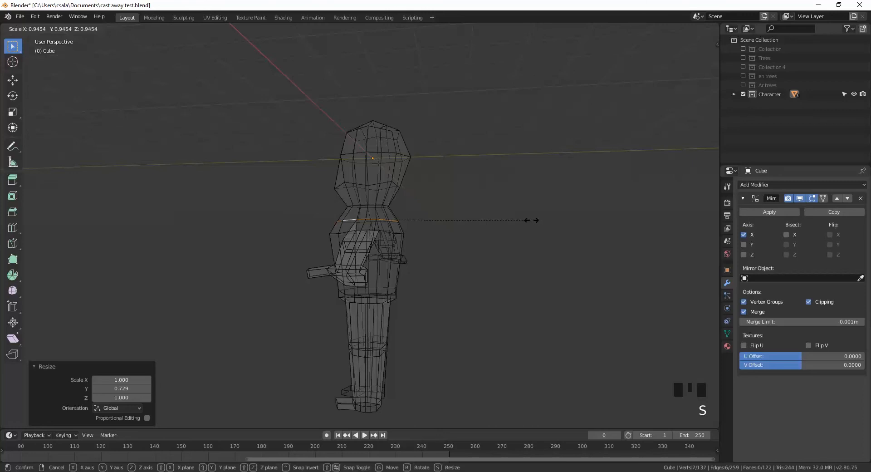
left_click(475, 193)
Step: Select the edge loop around the base of the neck and scale it uniformly to about 0.87
middle_click_drag(474, 193, 418, 187)
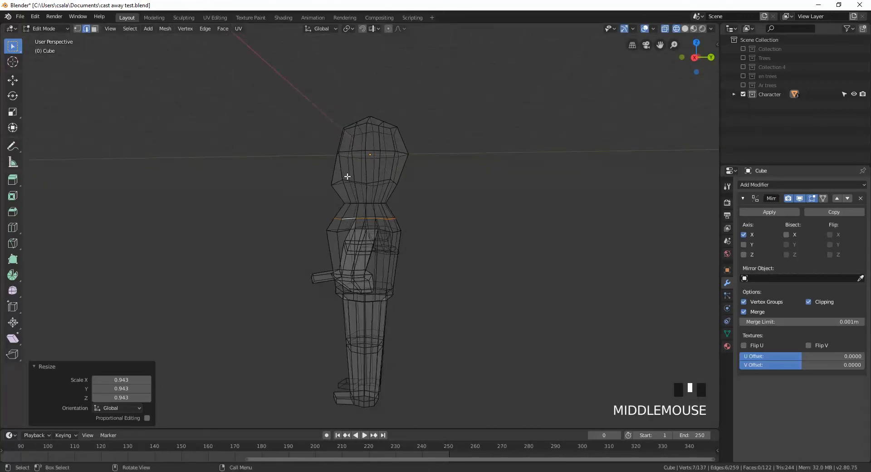
left_click(357, 202, "alt")
left_click(373, 204, "alt")
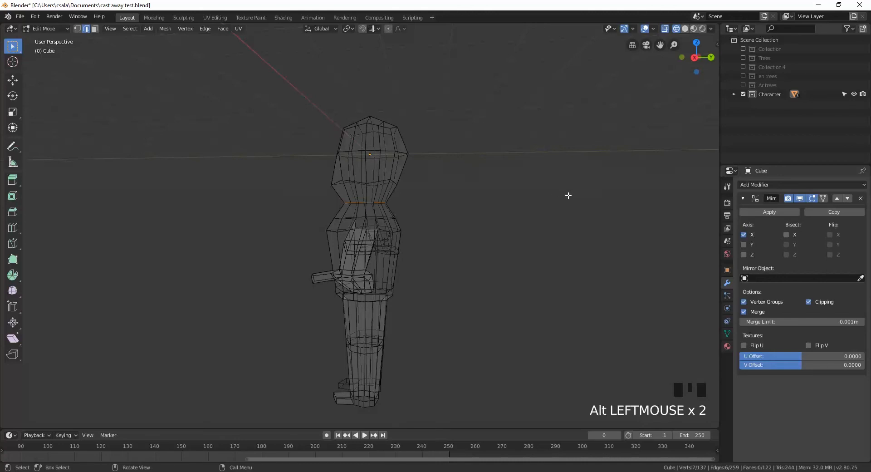
key("s")
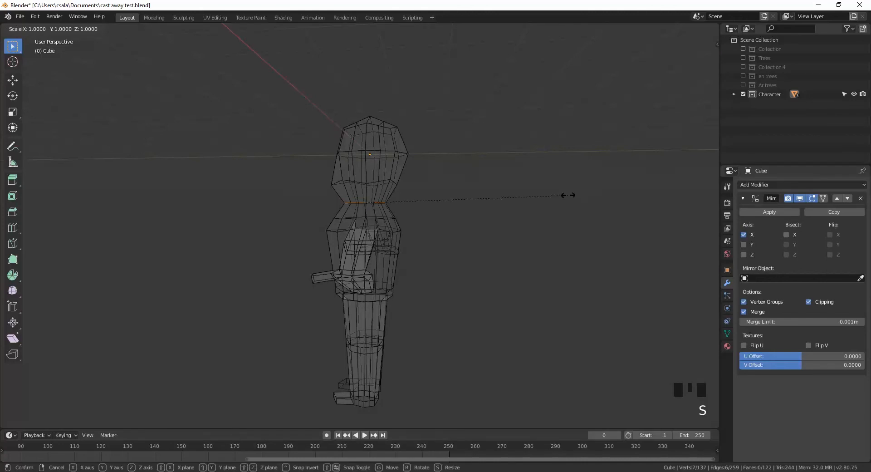
left_click(541, 195)
middle_click_drag(216, 237, 375, 310)
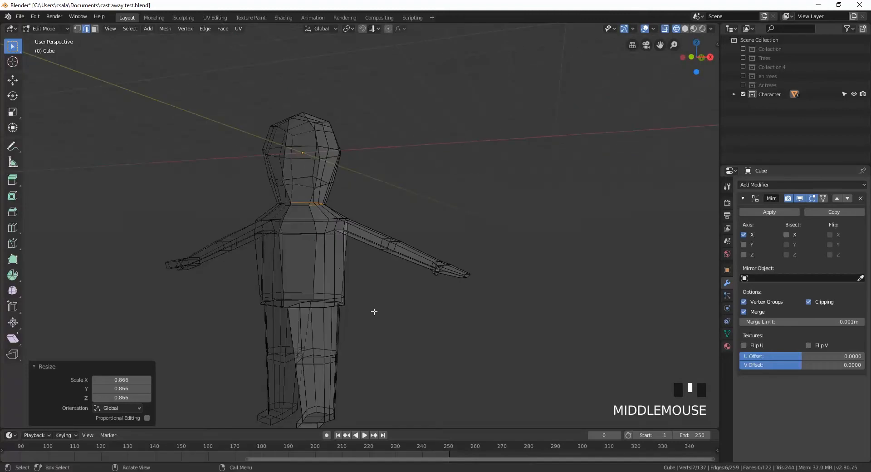
scroll(375, 311, "down", 1)
Step: Switch to vertex selection and move a vertex on the side of the upper torso along Y
key("1")
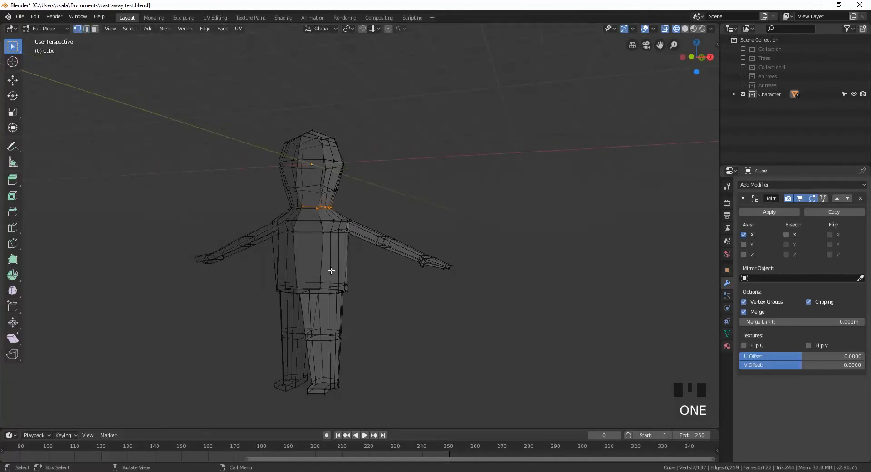
key("Tab")
key("Tab")
middle_click_drag(387, 251, 369, 268)
left_click(292, 233)
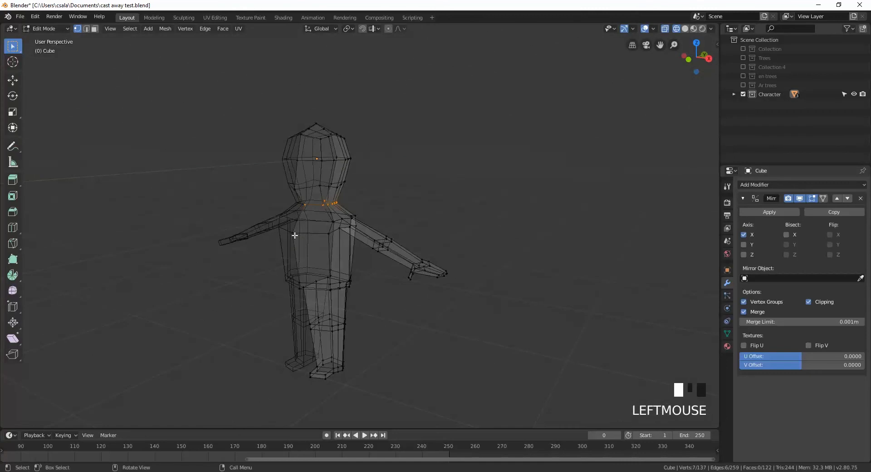
mouse_move(533, 210)
middle_mouse_down()
mouse_move(447, 206)
mouse_move(477, 221)
mouse_move(486, 212)
mouse_move(533, 218)
mouse_move(556, 192)
mouse_move(445, 237)
mouse_move(391, 224)
mouse_move(499, 244)
mouse_move(537, 217)
mouse_move(516, 214)
middle_mouse_up()
key("g")
key("y")
left_click(459, 205)
Step: In solid shading, move the two rear waist vertices at the shirt hem about 0.151 m along Y with smooth proportional editing
left_click(413, 237)
key("shift+z")
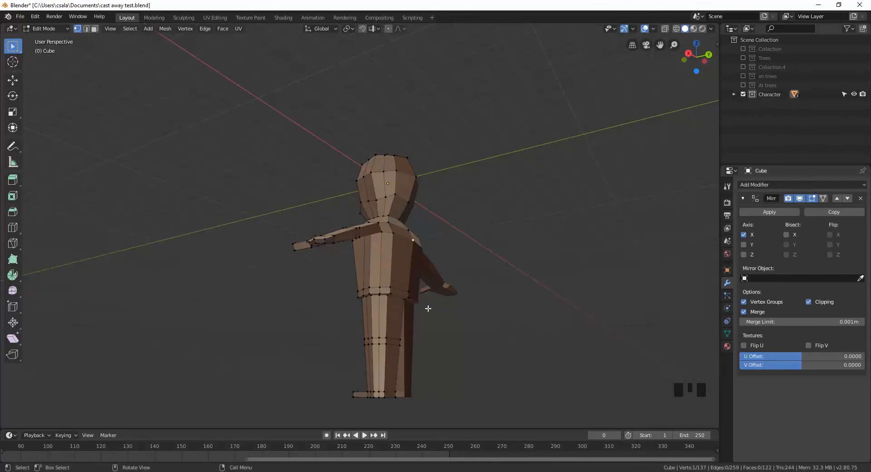
middle_click_drag(428, 308, 404, 295)
left_click(408, 291)
left_click(410, 297, "shift")
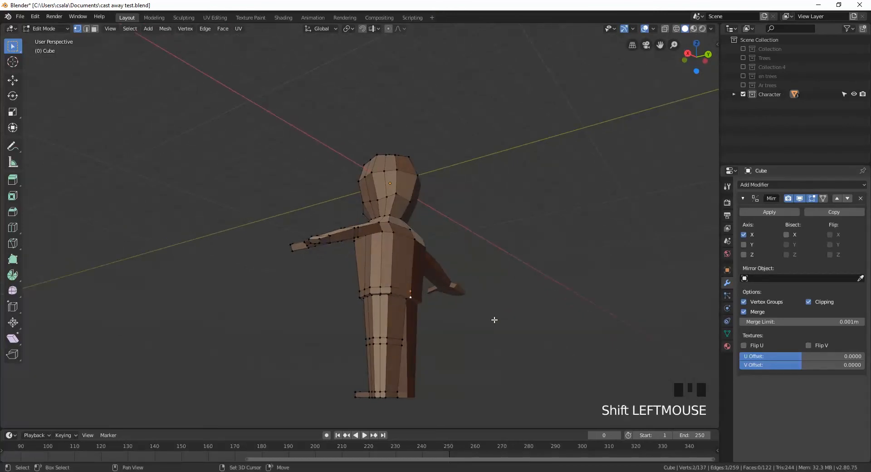
middle_click_drag(515, 327, 525, 342)
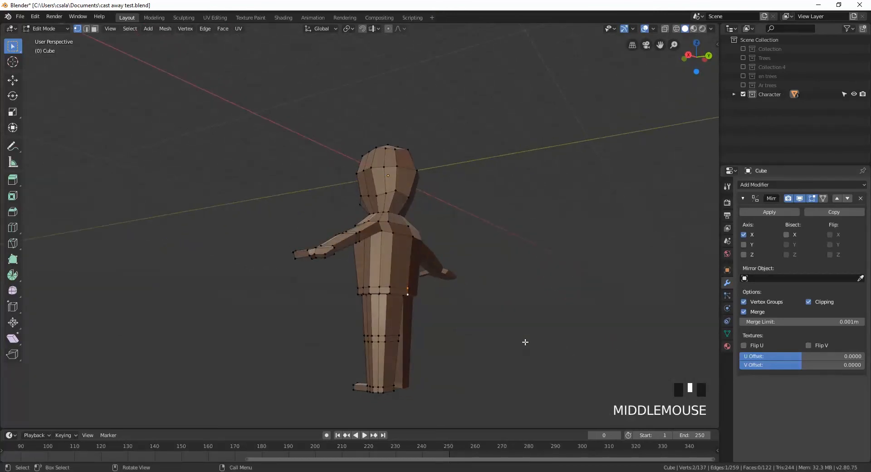
key("g")
left_click(525, 341)
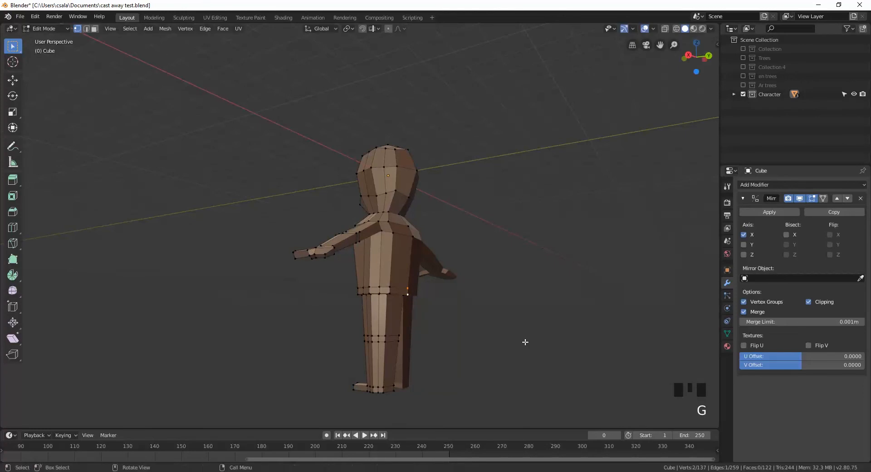
key("o")
key("g")
key("y")
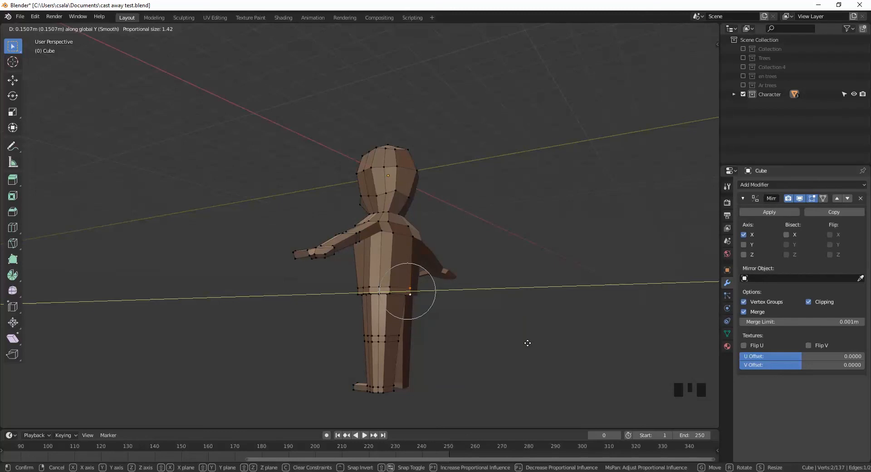
left_click(527, 343)
Step: Return to Object Mode and apply smooth shading to the whole character
middle_click_drag(527, 344, 630, 340)
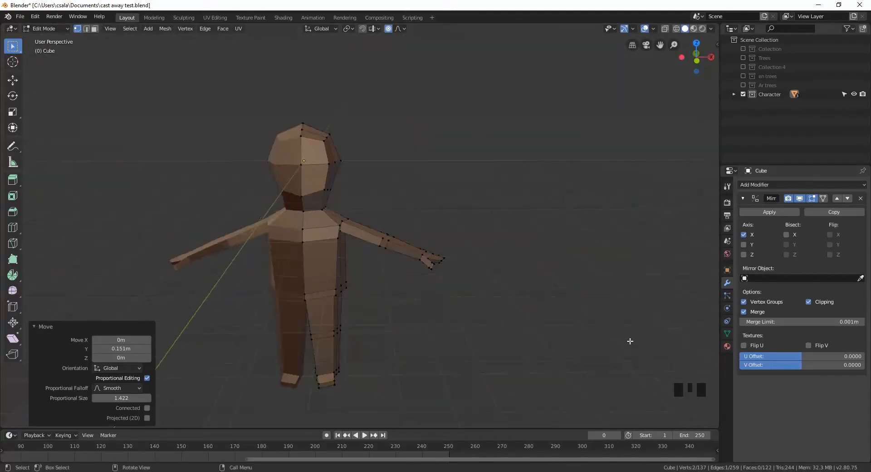
scroll(491, 209, "up", 3)
scroll(473, 332, "down", 3)
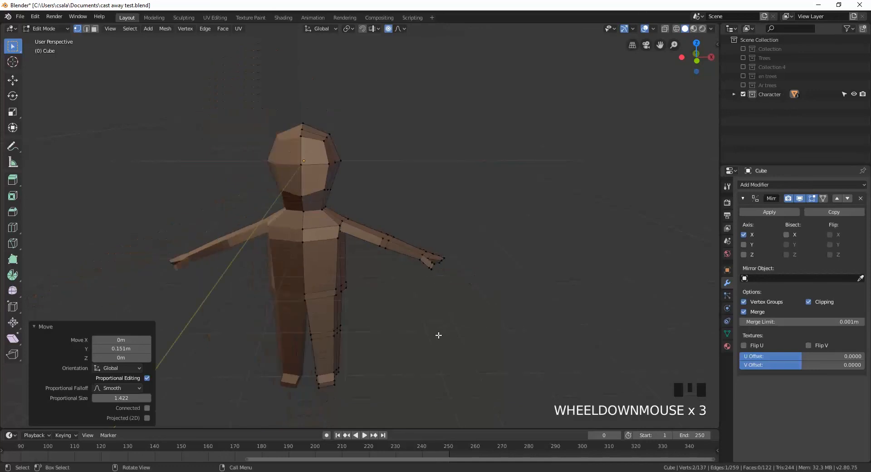
middle_click_drag(438, 334, 494, 327, "shift")
key("Tab")
right_click(339, 233)
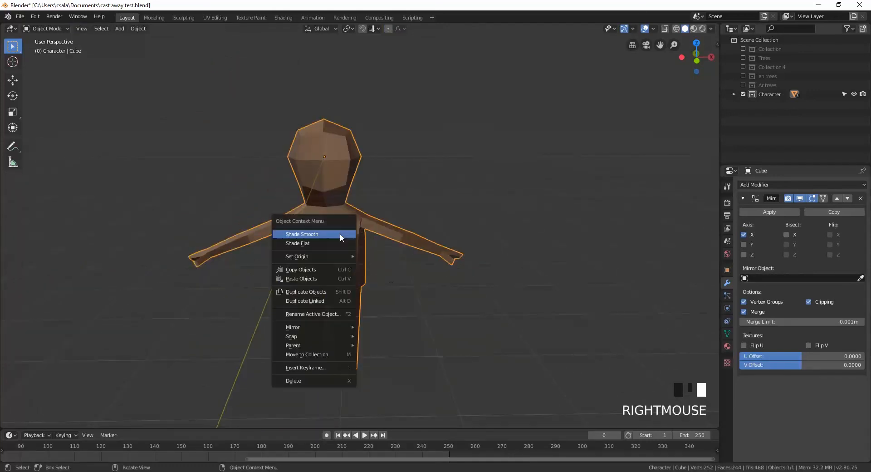
left_click(339, 233)
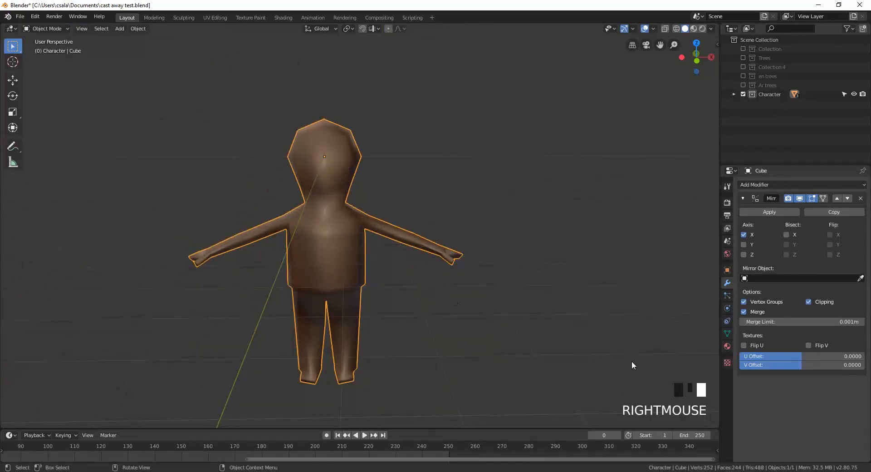
Step: Enable Auto Smooth for the character mesh's normals and set its angle to 48°
left_click(727, 334)
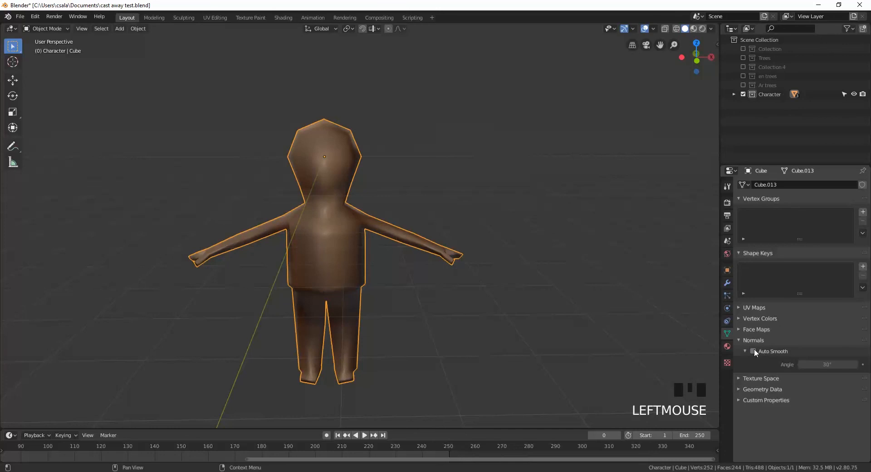
left_click(753, 351)
left_click_drag(827, 364, 850, 364)
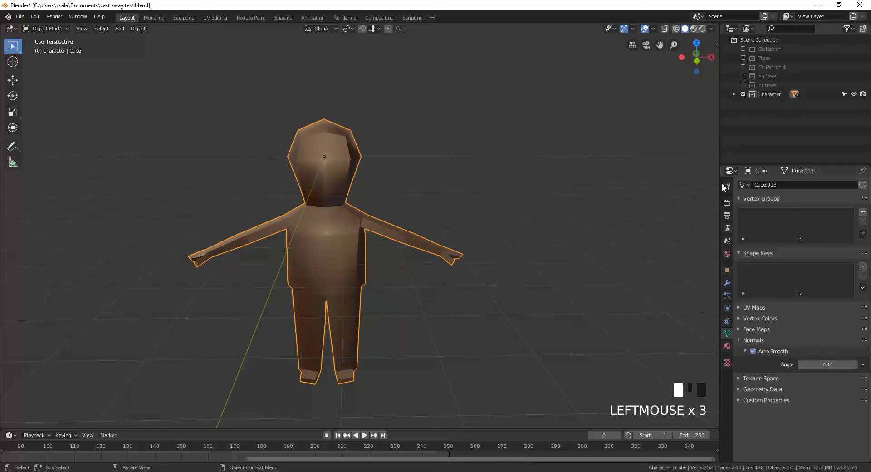
Step: In Edit Mode, select the open edge loop under the leg and fill it with a face
left_click(727, 282)
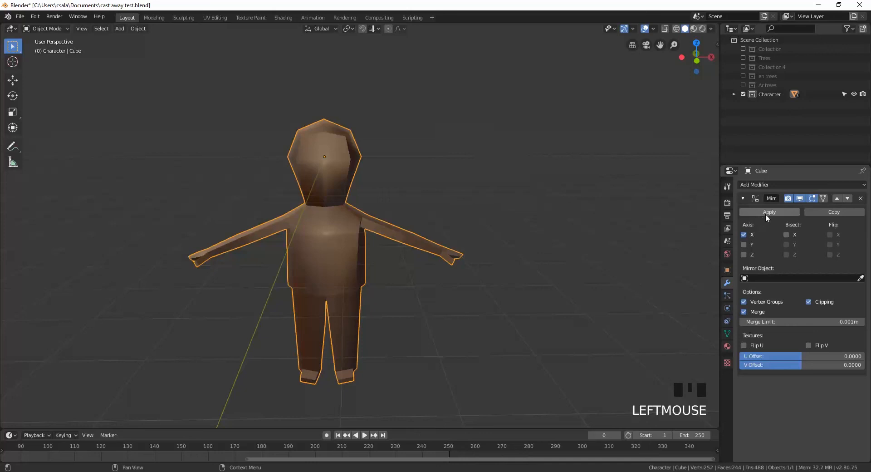
key("Tab")
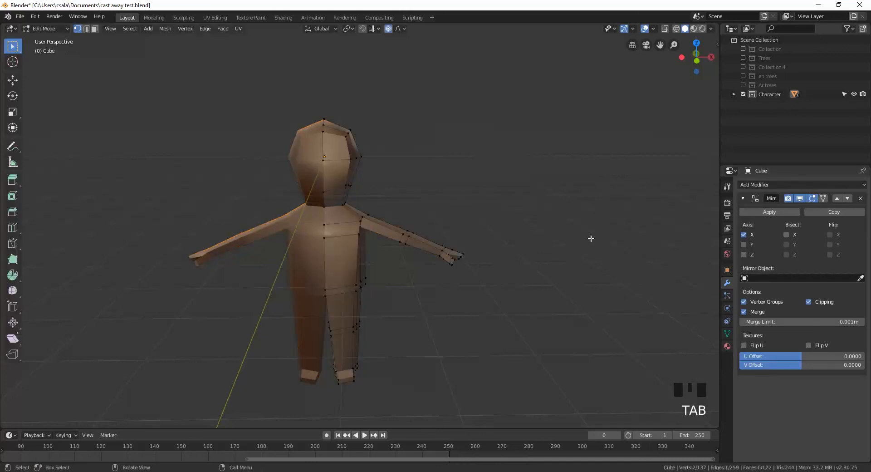
middle_click_drag(454, 283, 382, 291)
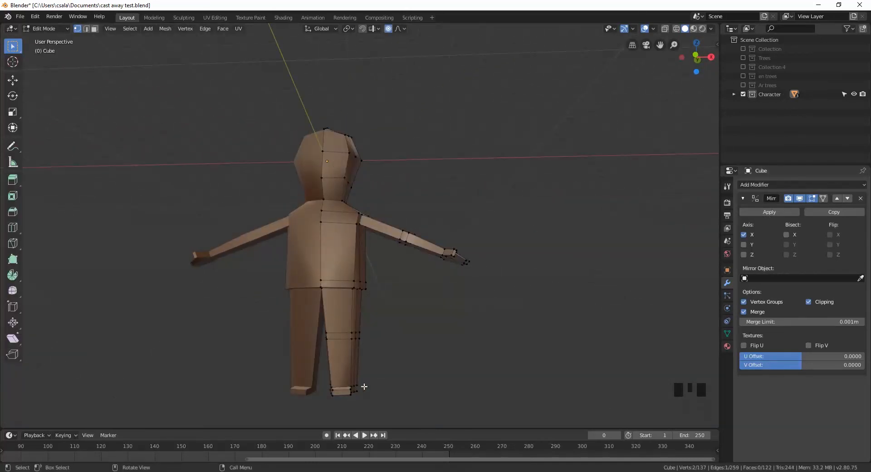
middle_click_drag(361, 387, 351, 314)
left_click(352, 314, "alt")
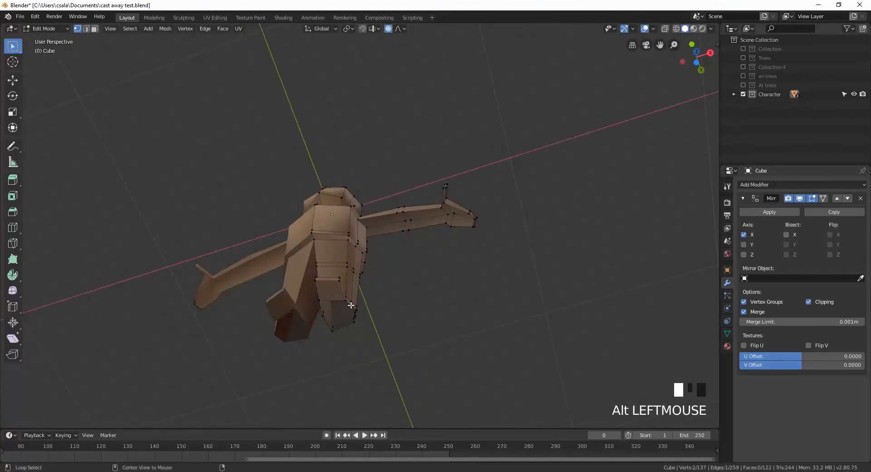
key("f")
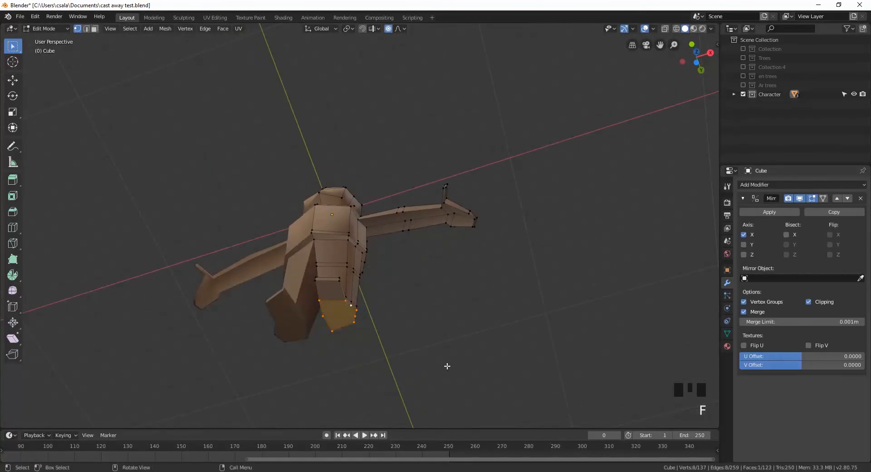
Step: Inset the new face on the underside of the leg by about 0.375 m
middle_click_drag(455, 307, 398, 304)
key("i")
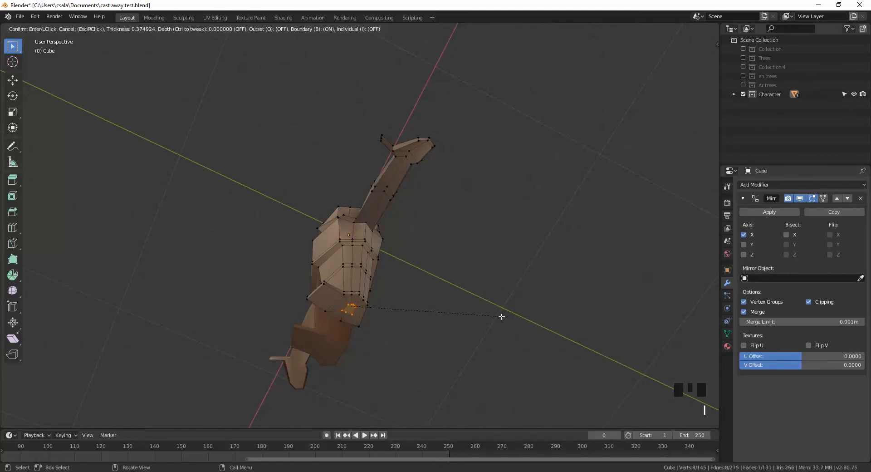
left_click(499, 315)
middle_click_drag(470, 295, 422, 275)
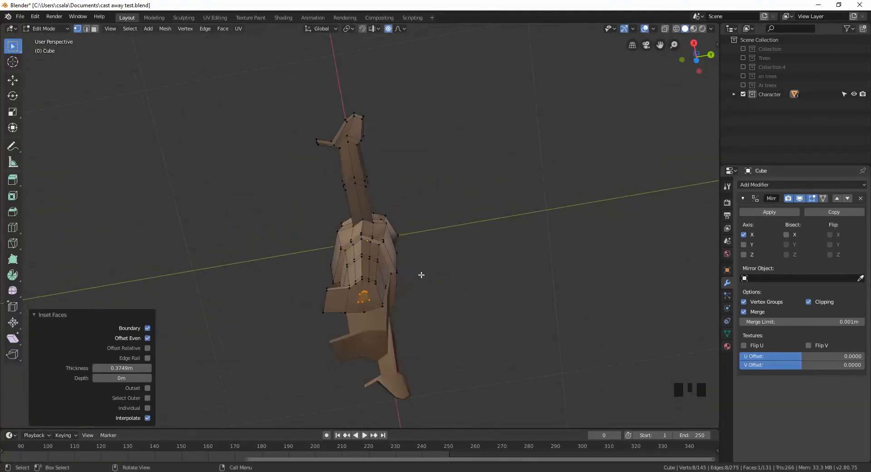
left_click(363, 280)
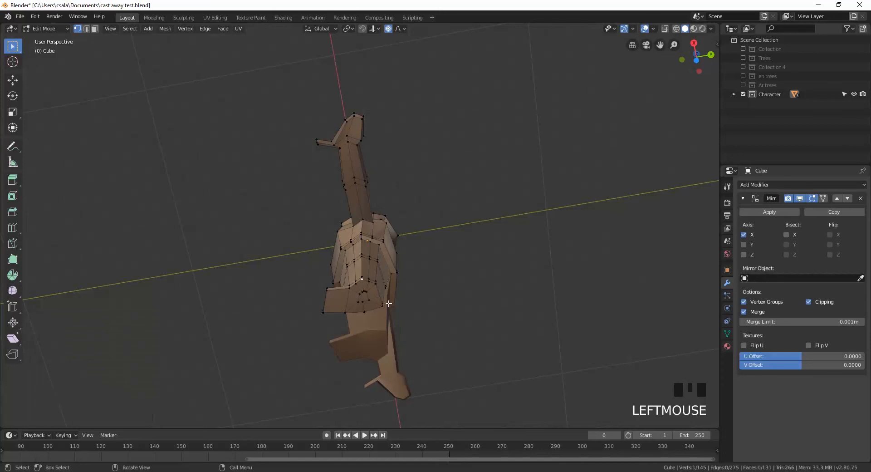
left_click(363, 280, "alt")
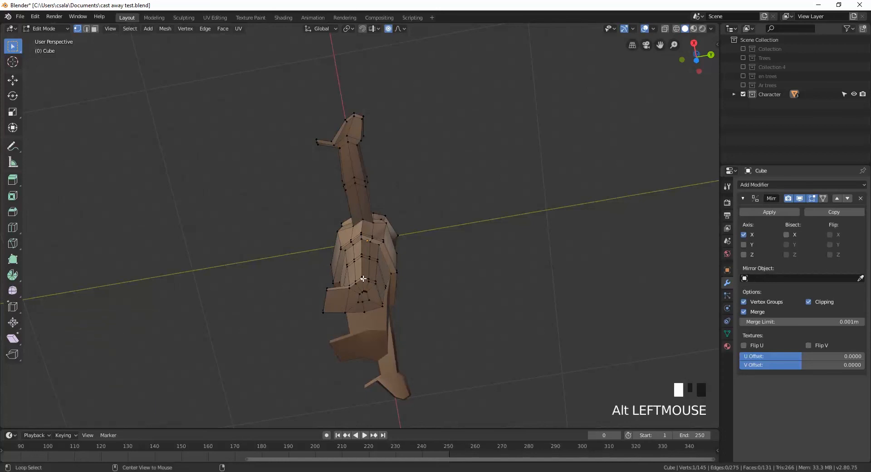
left_click(361, 272)
left_click(361, 270, "alt")
mouse_move(362, 266)
middle_mouse_down()
mouse_move(376, 269)
mouse_move(361, 274)
middle_mouse_up()
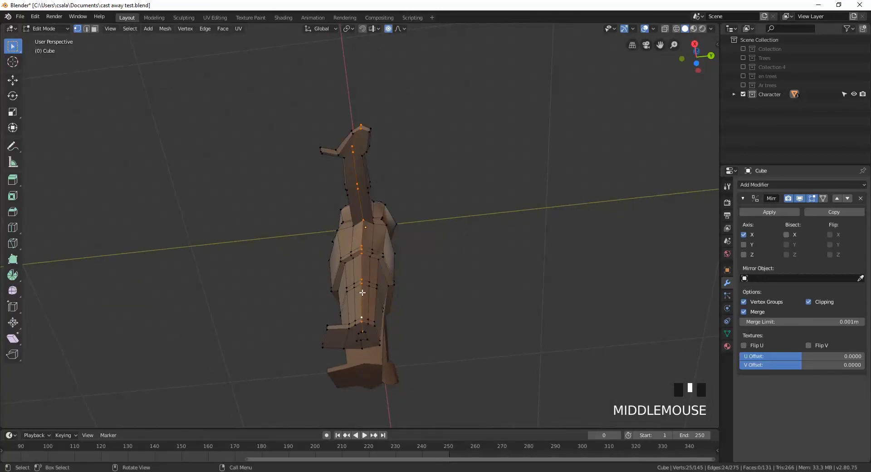
Step: Select the strip along the leg's outer side by growing from the two middle knee vertices and adding the ankle vertices
left_click(362, 279)
left_click(361, 282)
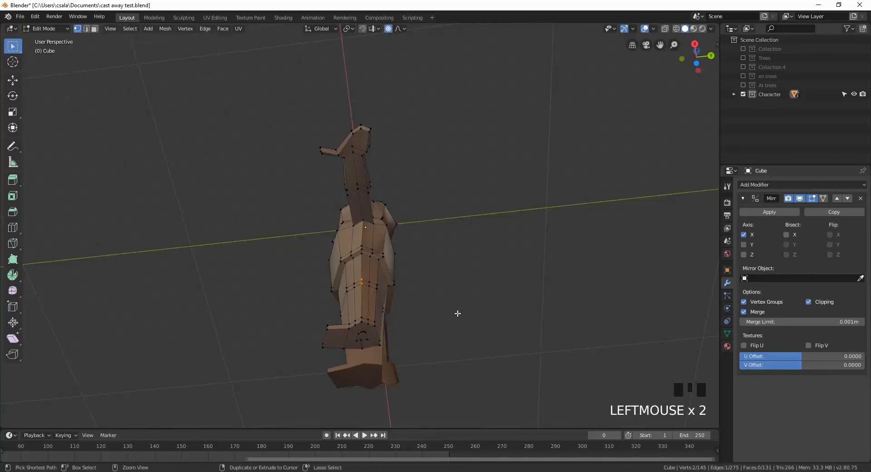
key("ctrl+KP_Add")
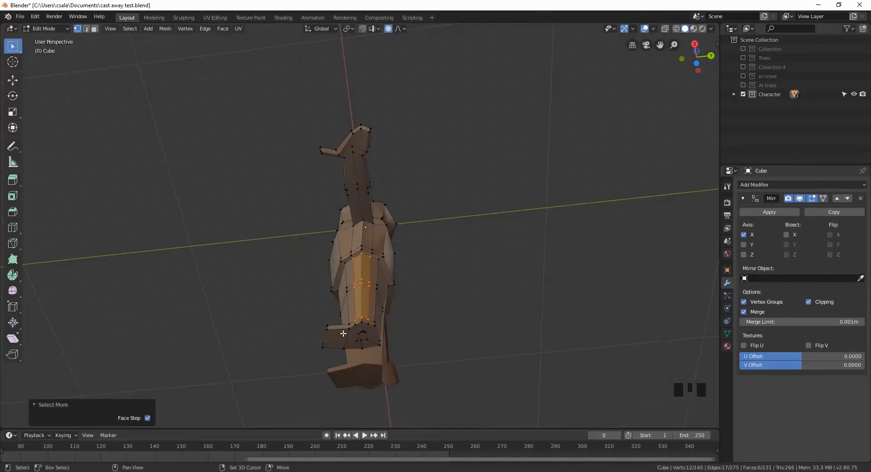
left_click(355, 324, "shift")
left_click(362, 320, "shift")
left_click(368, 324, "shift")
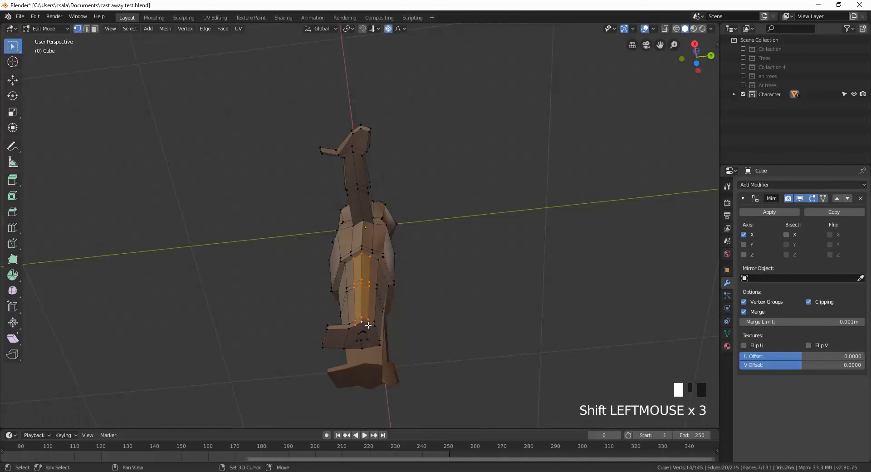
middle_click_drag(444, 295, 552, 355)
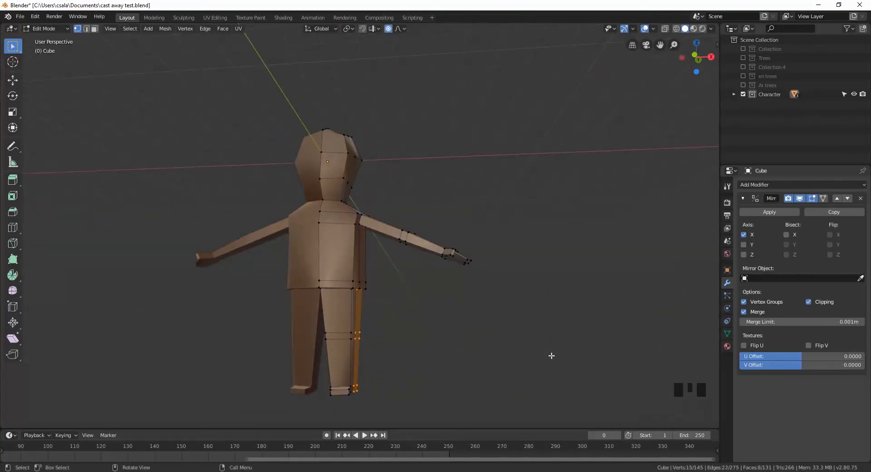
key("g")
key("x")
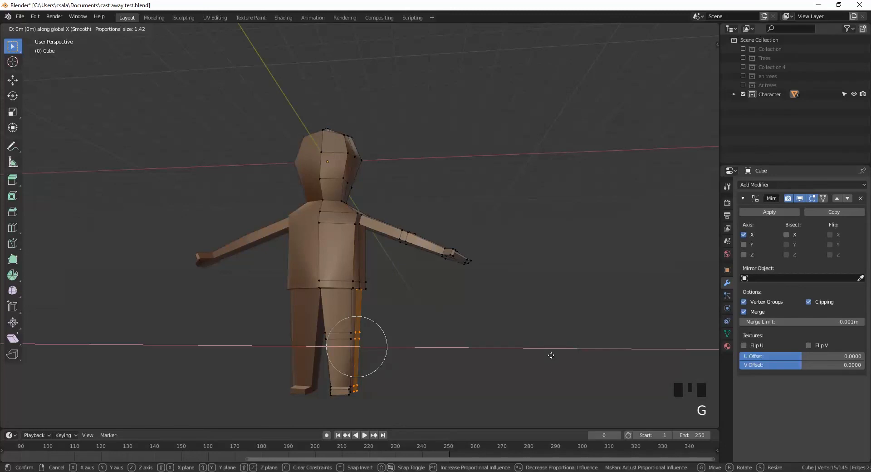
right_click(548, 355)
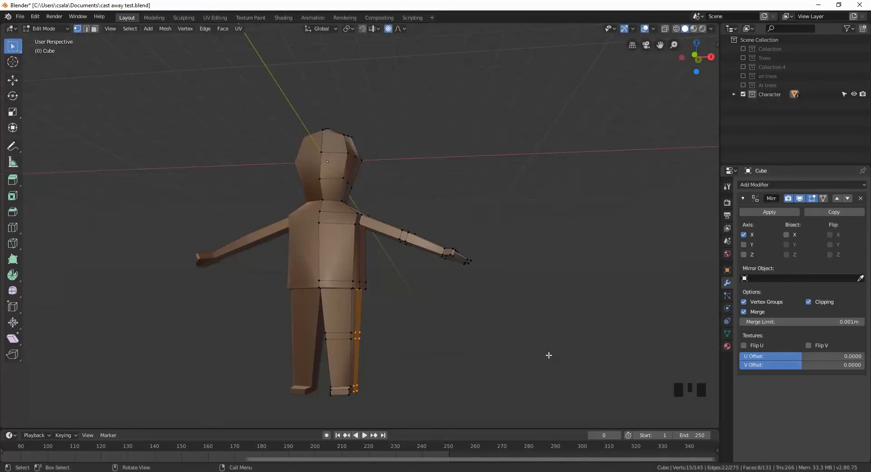
Step: Turn off proportional editing and move the selected outer-leg strip about -0.128 m along X
key("o")
key("g")
key("x")
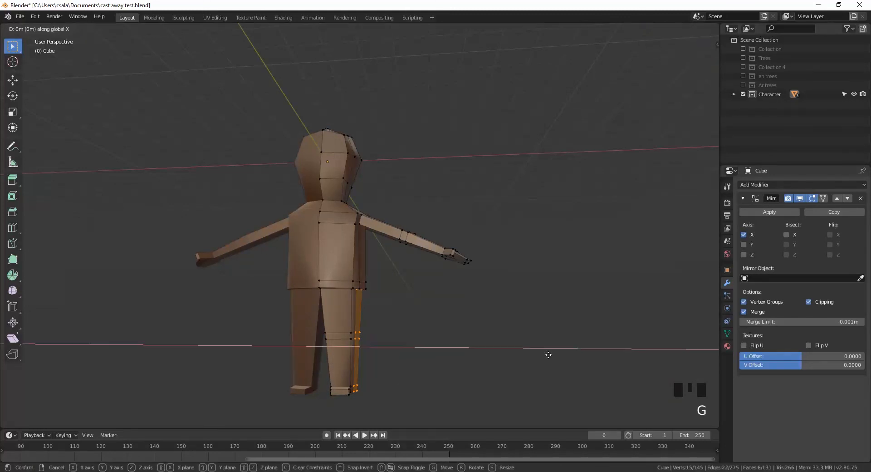
left_click(546, 355)
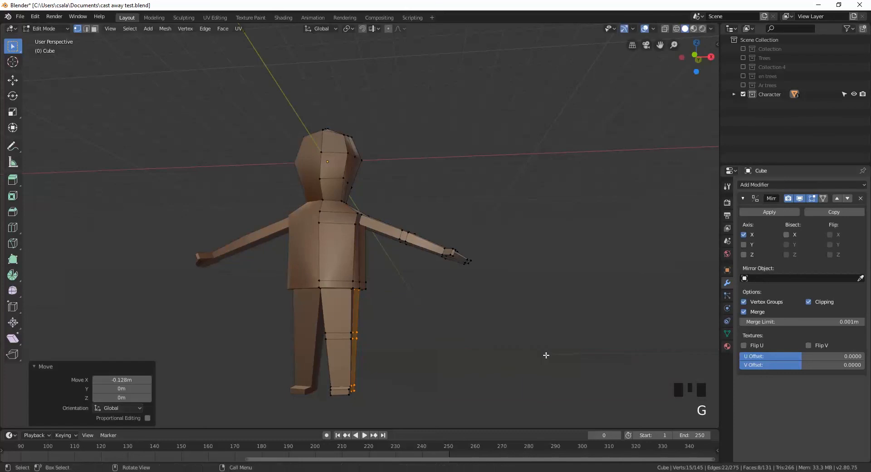
Step: Leave Edit Mode and apply the character's Mirror modifier
middle_click_drag(546, 356, 570, 345)
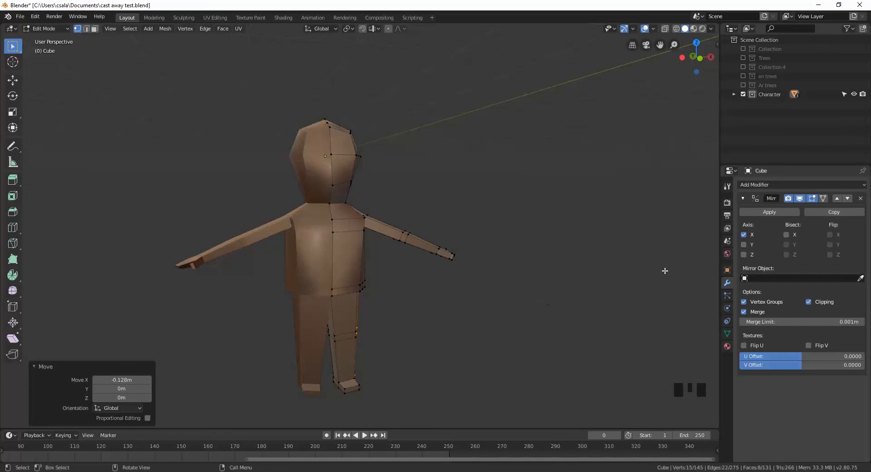
left_click(768, 211)
key("Tab")
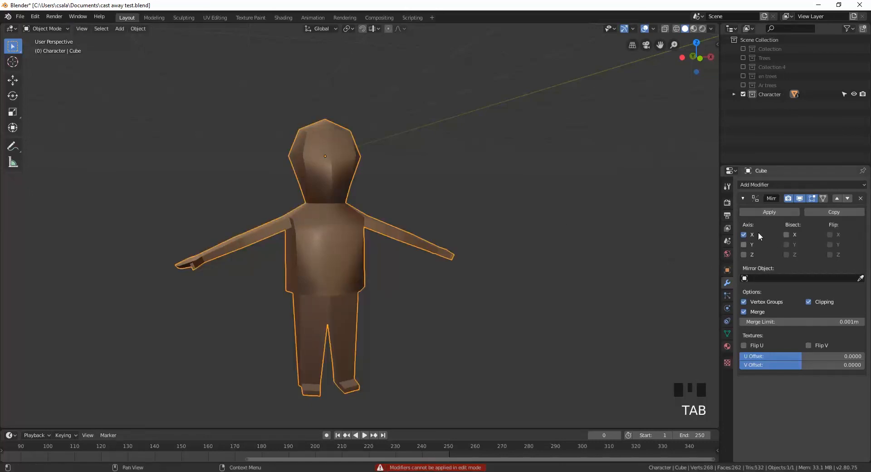
left_click(768, 212)
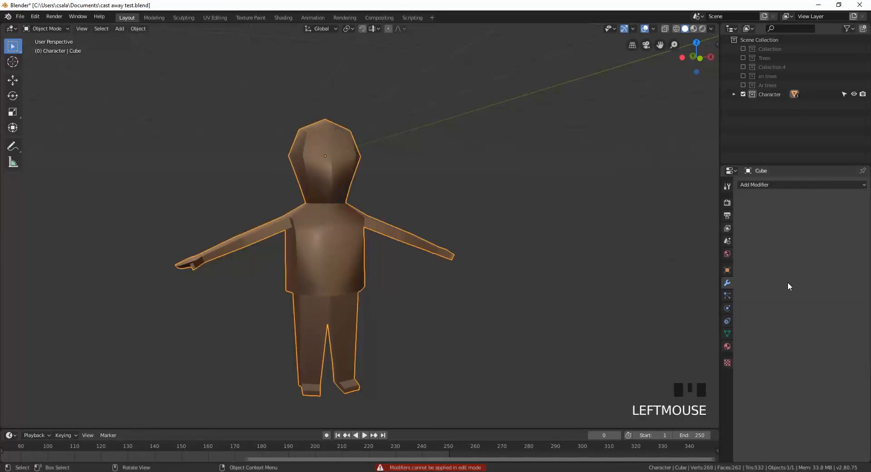
Step: Try a Subdivision Surface modifier on the character, inspect the smoothed shape and remove the modifier
left_click(761, 185)
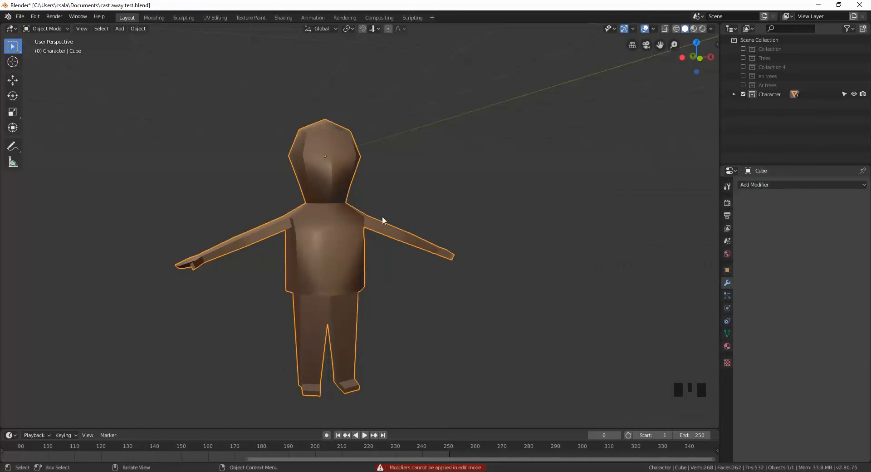
left_click(764, 185)
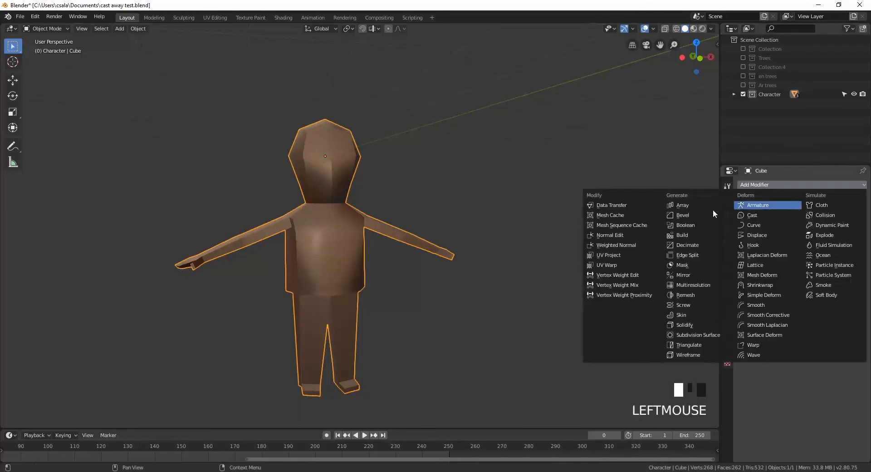
left_click(707, 336)
middle_click_drag(583, 272, 577, 287)
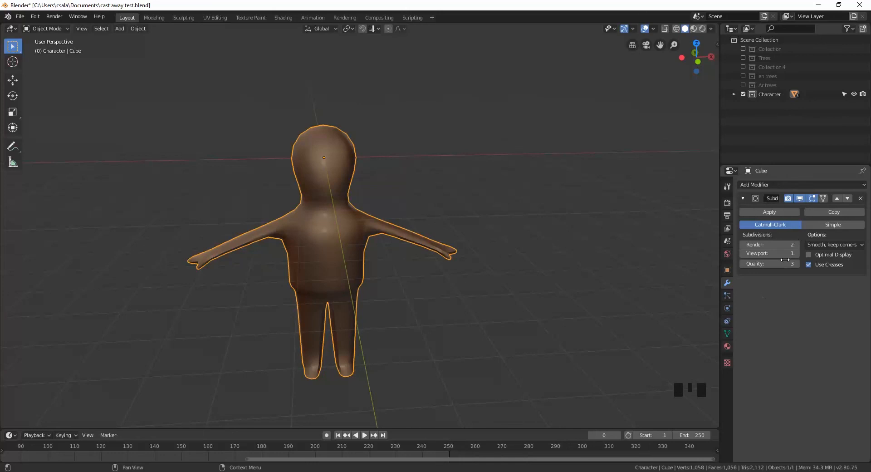
left_click(860, 198)
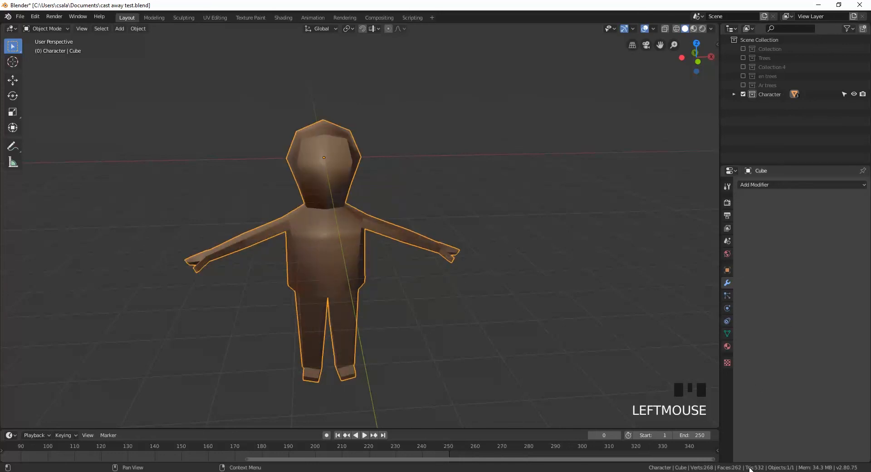
Step: In Edit Mode, select two vertical edge loops running down one side of the torso and the outer leg
middle_click_drag(383, 187, 436, 115)
key("Tab")
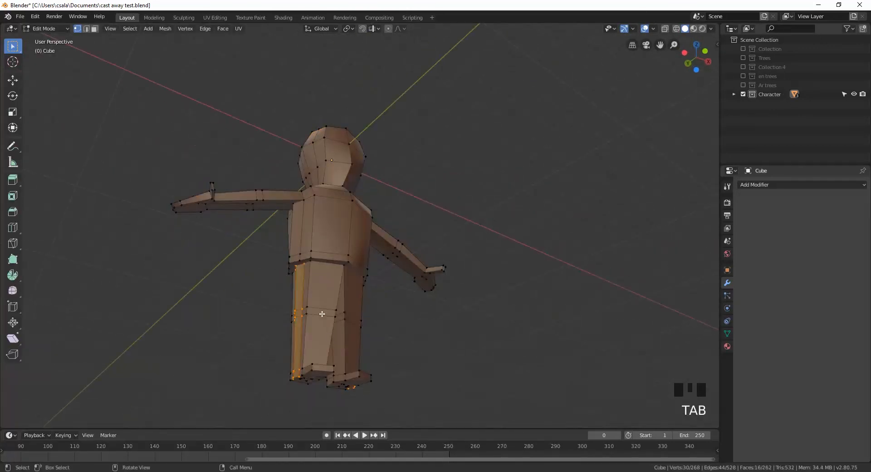
middle_click_drag(404, 330, 327, 334)
left_click(324, 271)
left_click(323, 271)
left_click(323, 272, "alt")
middle_click_drag(410, 356, 360, 317)
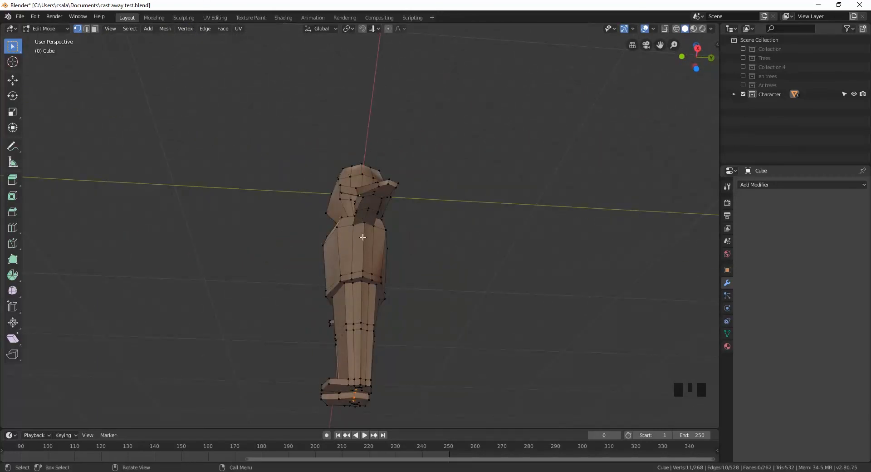
left_click(371, 257, "alt")
left_click(351, 254, "alt+shift")
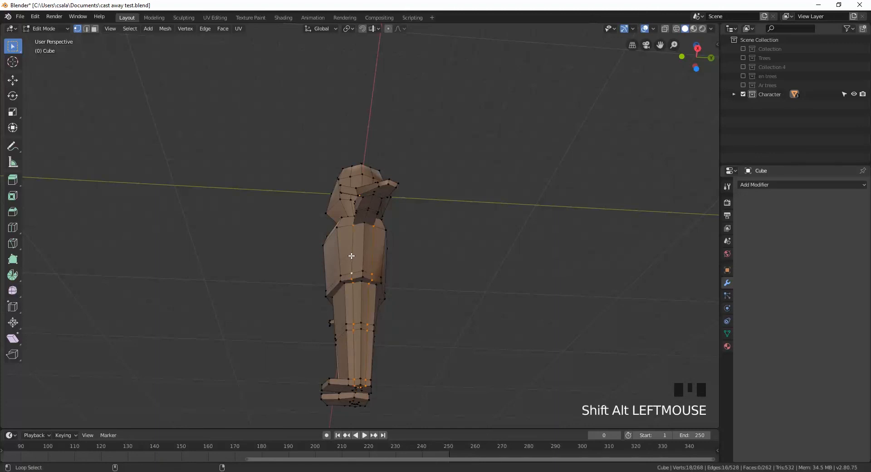
middle_click_drag(441, 247, 533, 328)
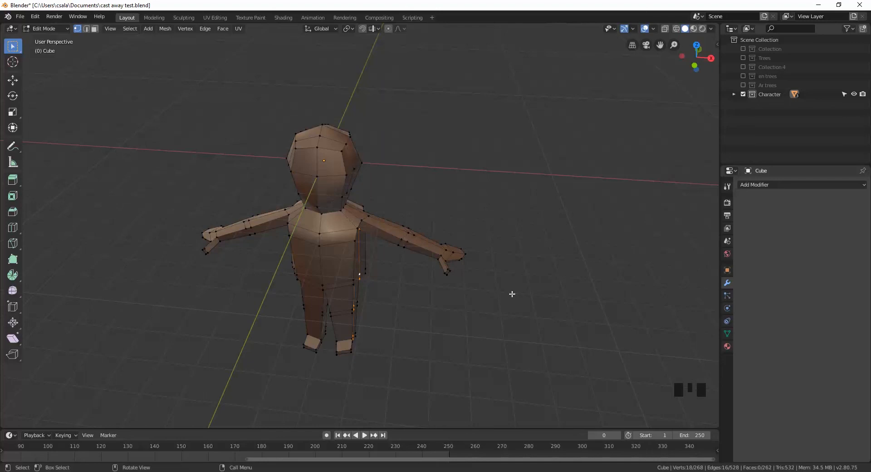
Step: Open the character's material settings and view the model in the Texture Paint workspace before returning to Layout
left_click(727, 346)
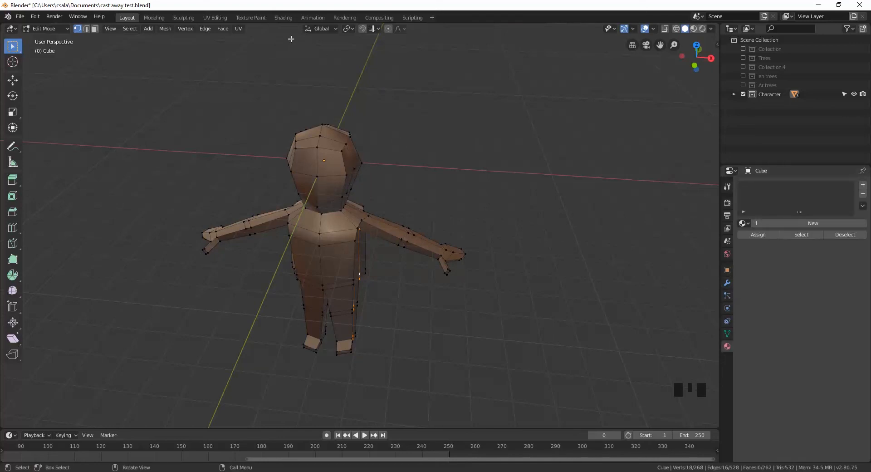
left_click(251, 18)
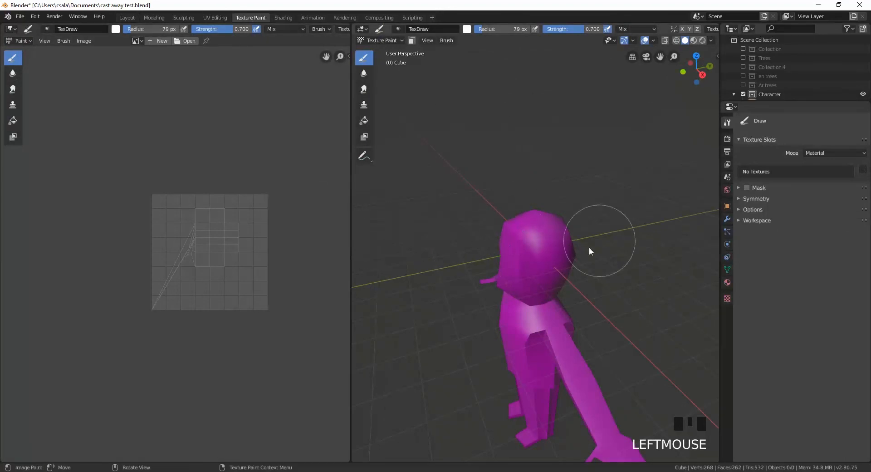
left_click(131, 17)
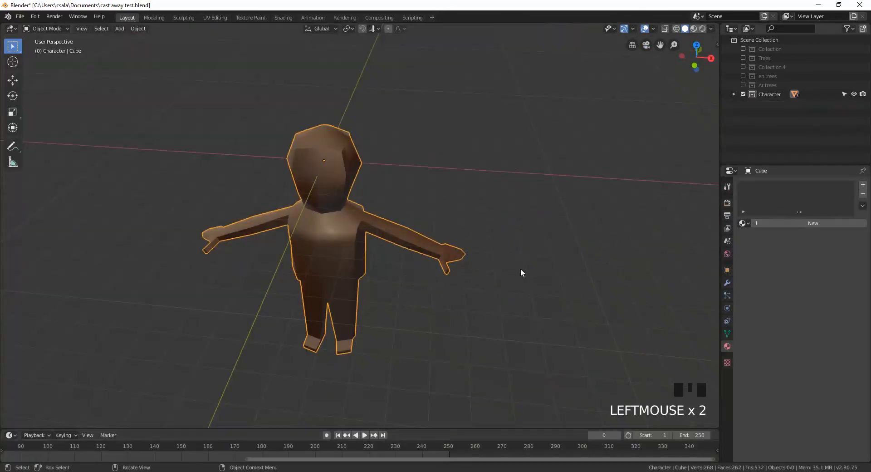
middle_click_drag(521, 270, 592, 224)
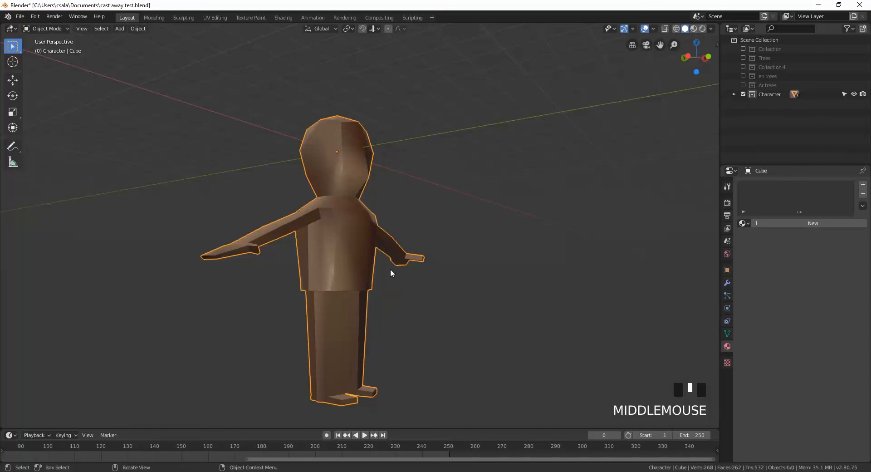
middle_click_drag(363, 218, 485, 202)
middle_click_drag(528, 222, 484, 211)
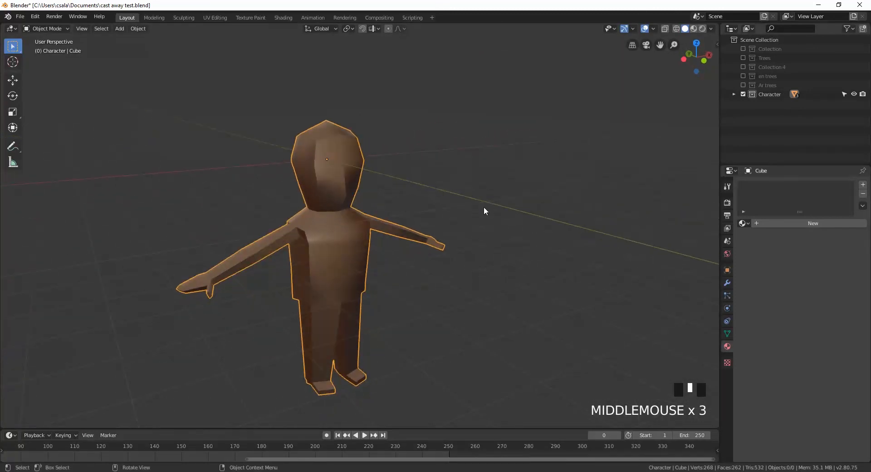